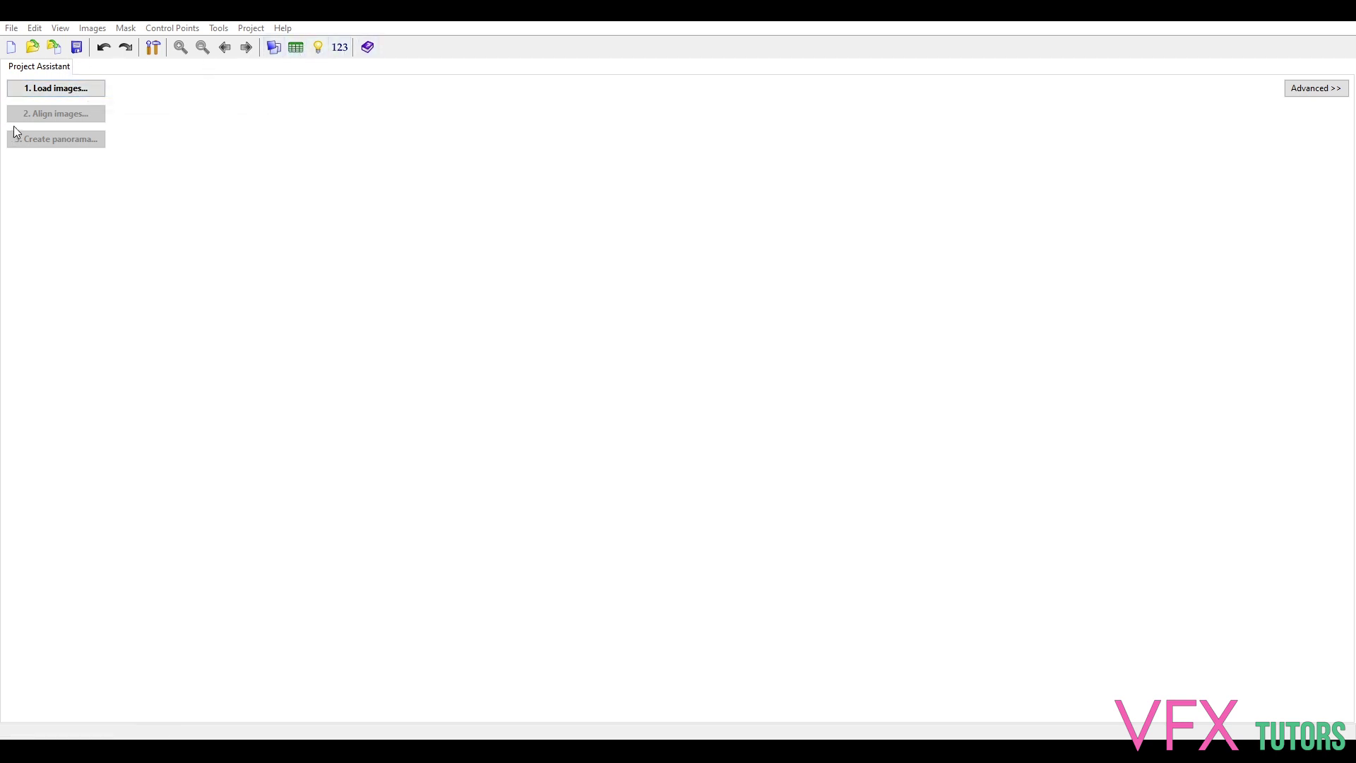
Start loading images and browse to VFXtutors > VFXCoreSkills > IO > Birdbox > Onset > Lighting > HDRI > End on the G: drive.
left_click(48, 94)
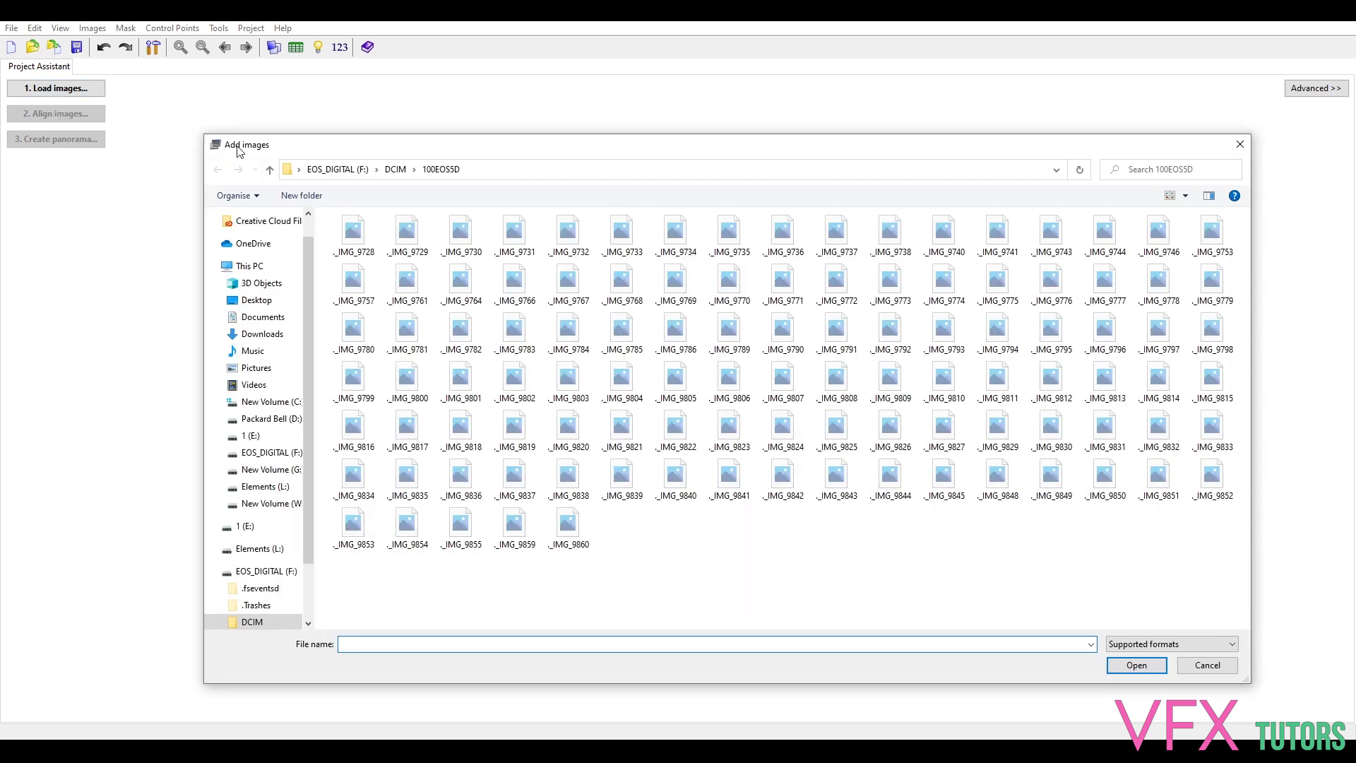
left_click(271, 470)
left_click(359, 236)
double_click(358, 236)
double_click(380, 371)
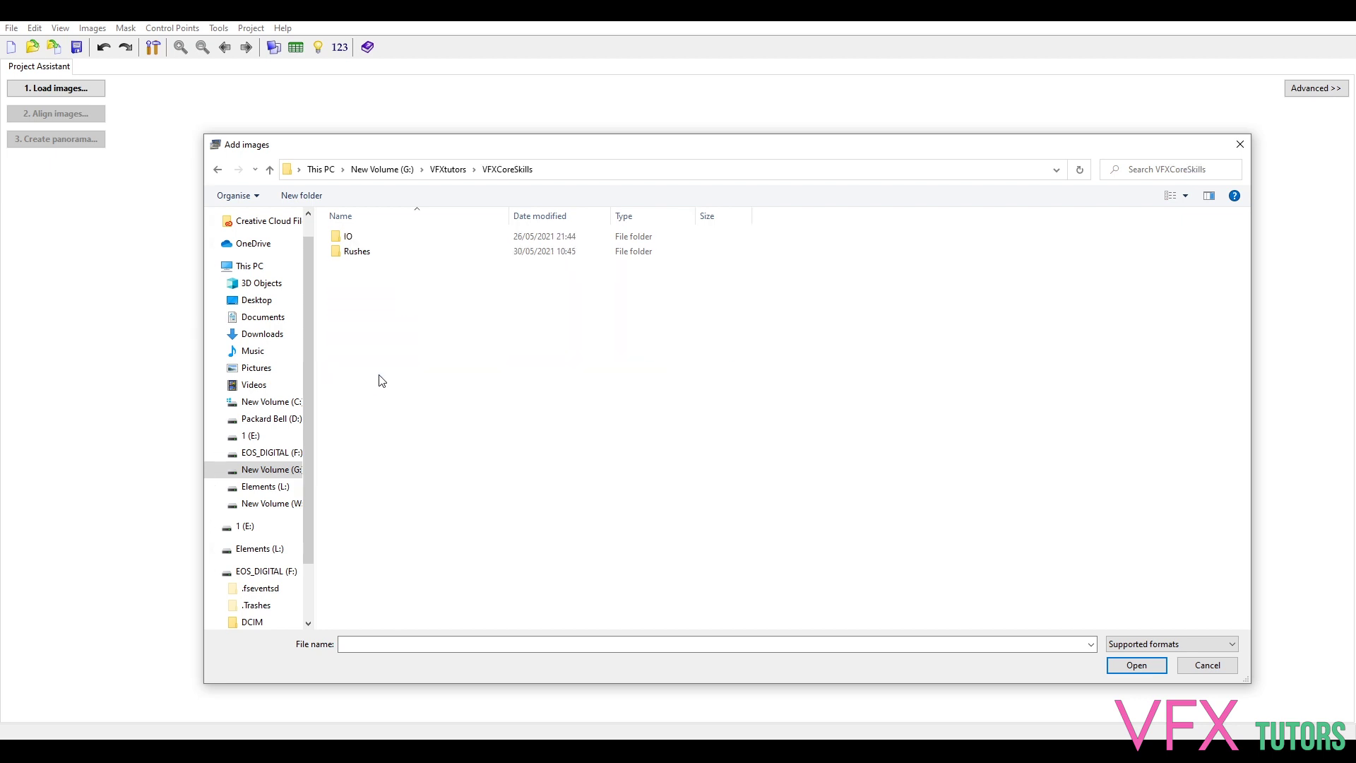
double_click(357, 238)
double_click(365, 243)
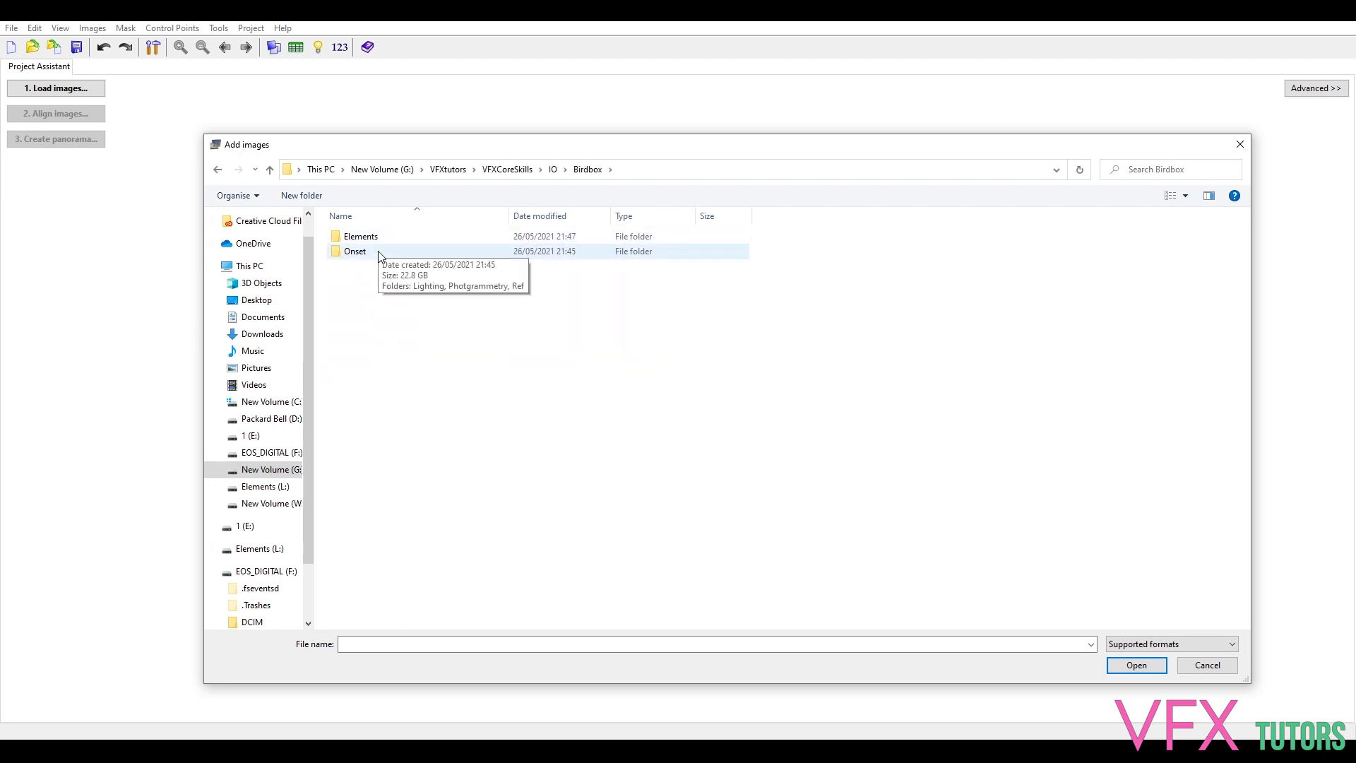
double_click(380, 253)
double_click(360, 238)
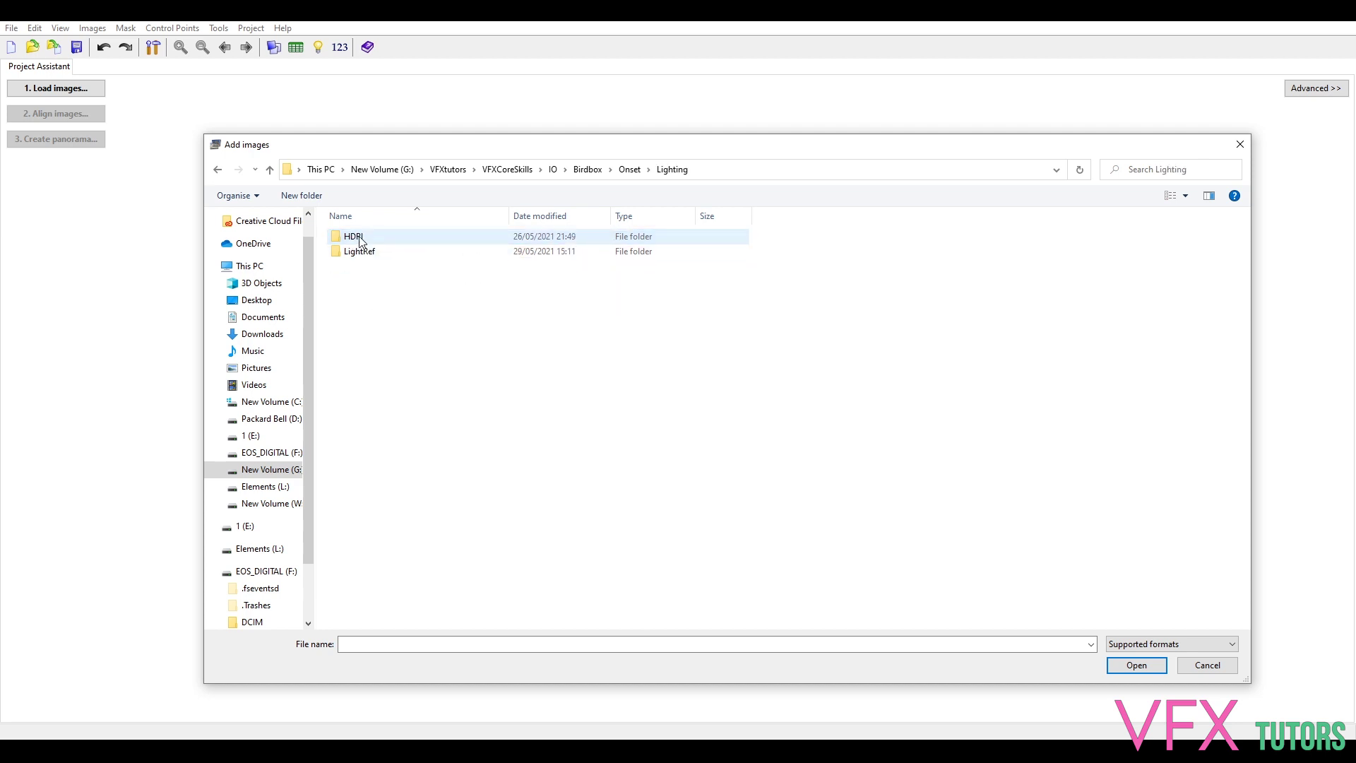
double_click(360, 240)
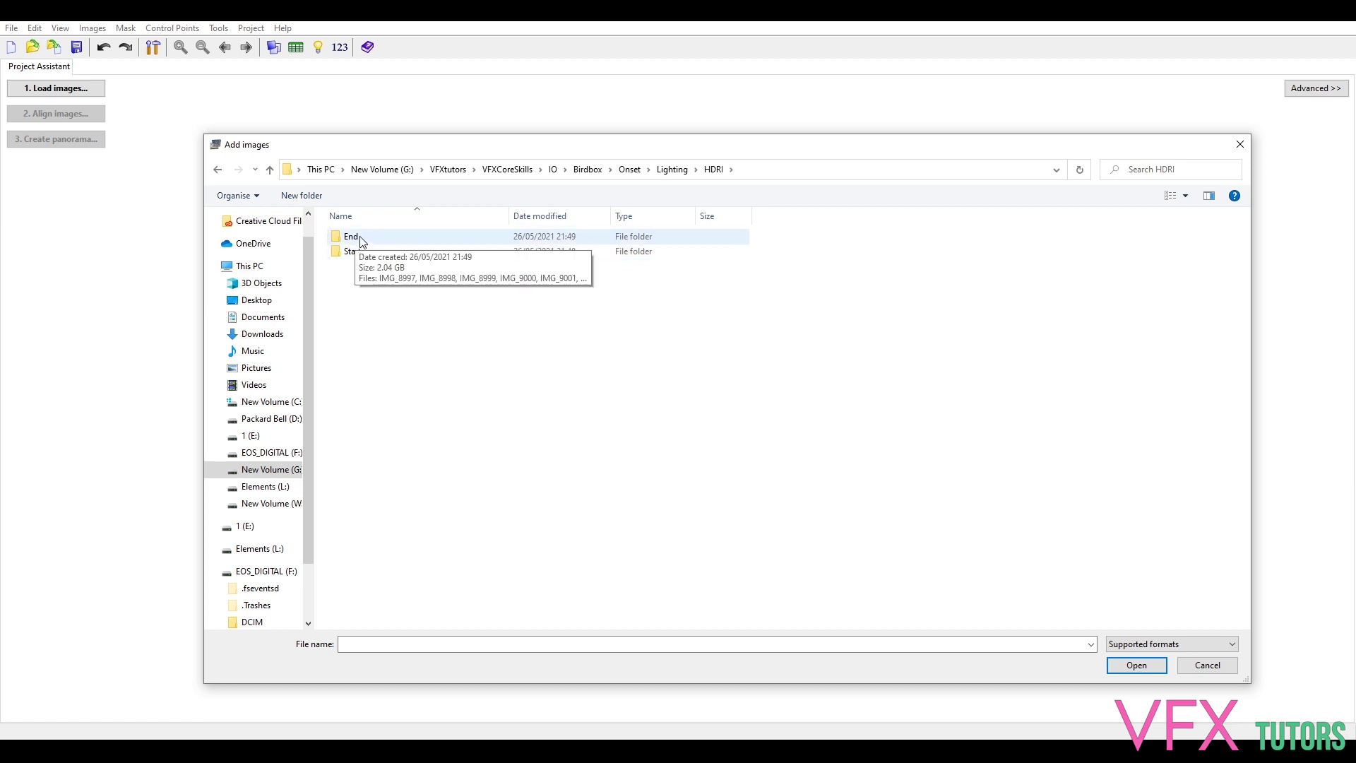
double_click(361, 240)
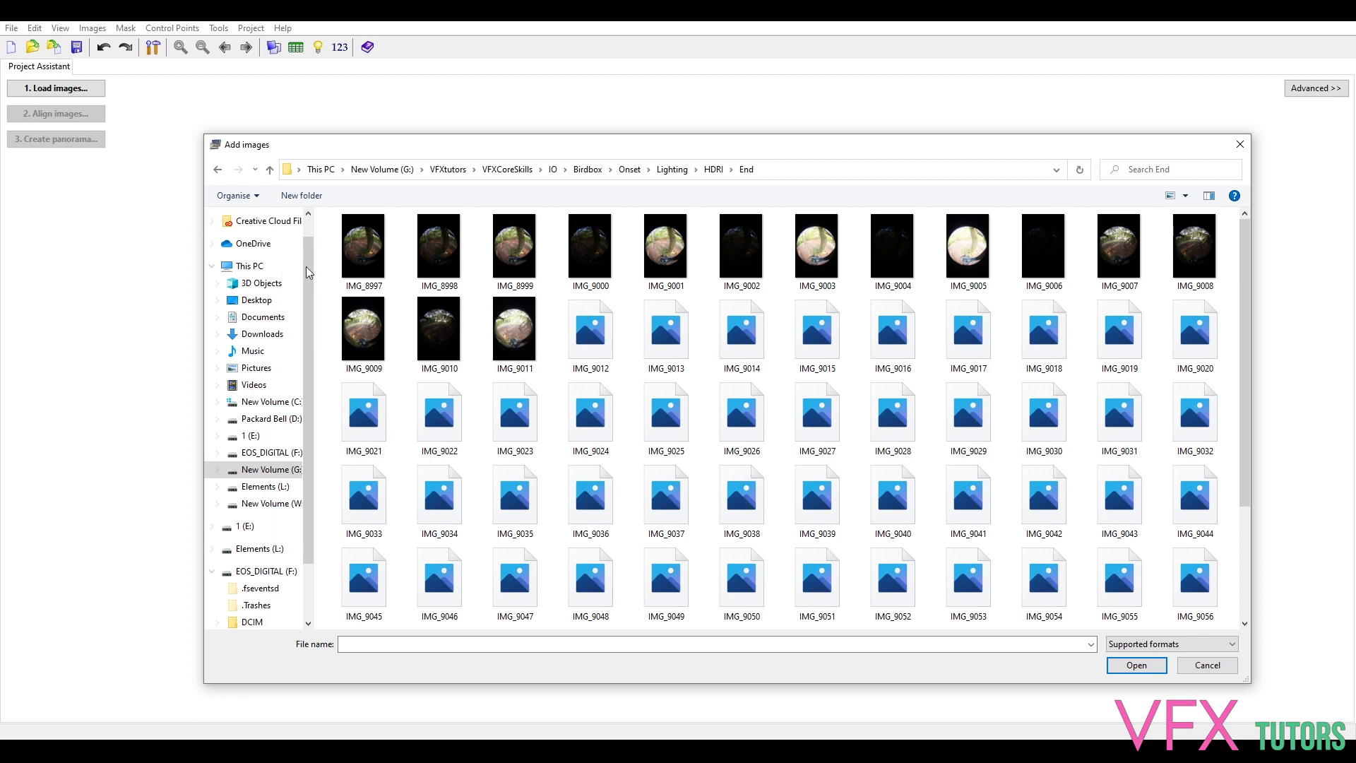
left_click(372, 258)
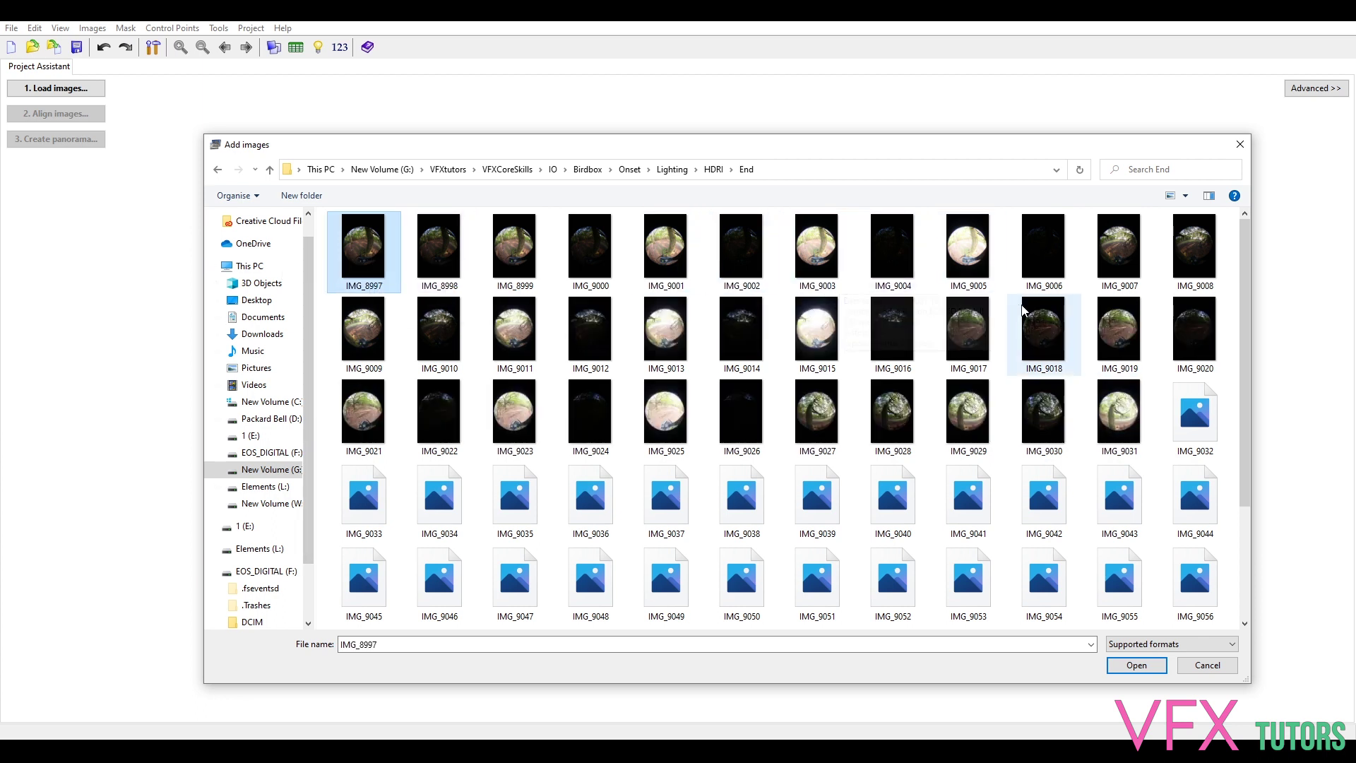
scroll(1059, 419, "down", 2)
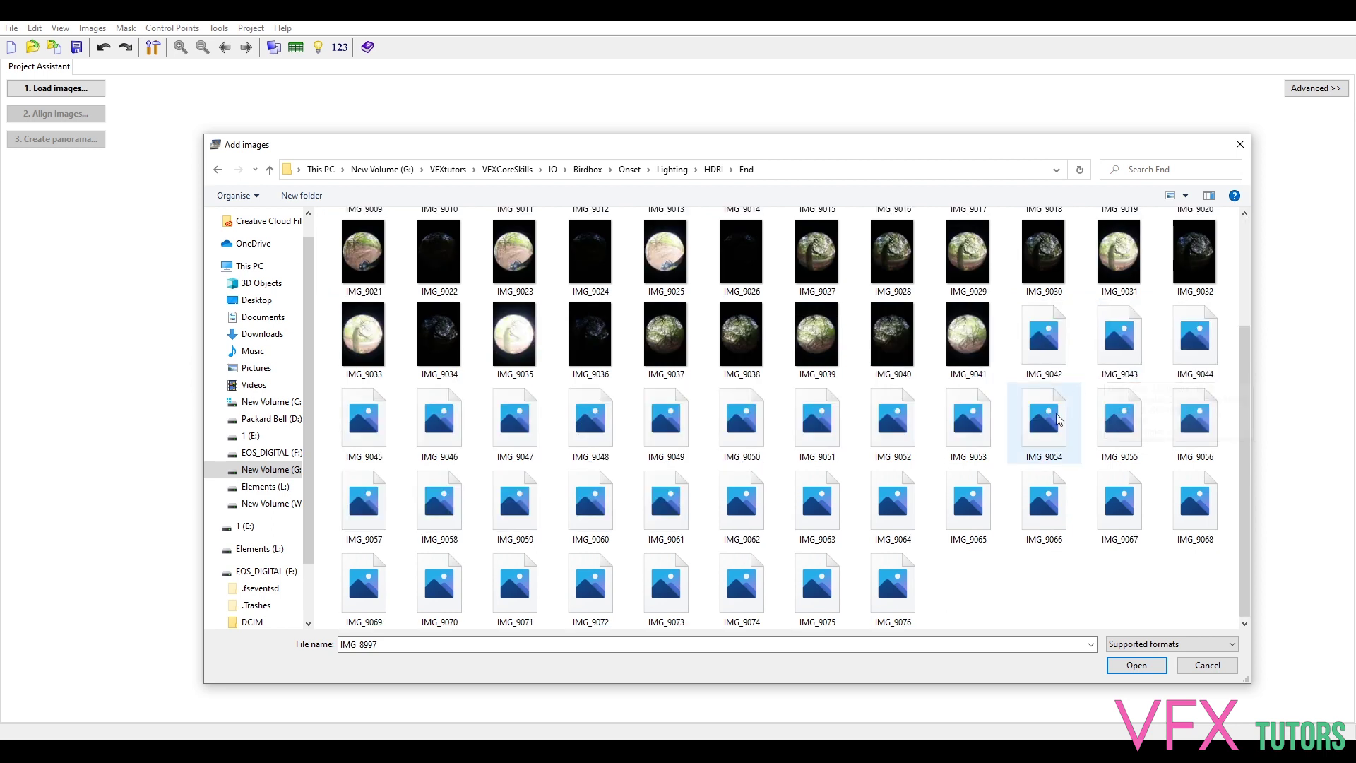
left_click(889, 566, "shift")
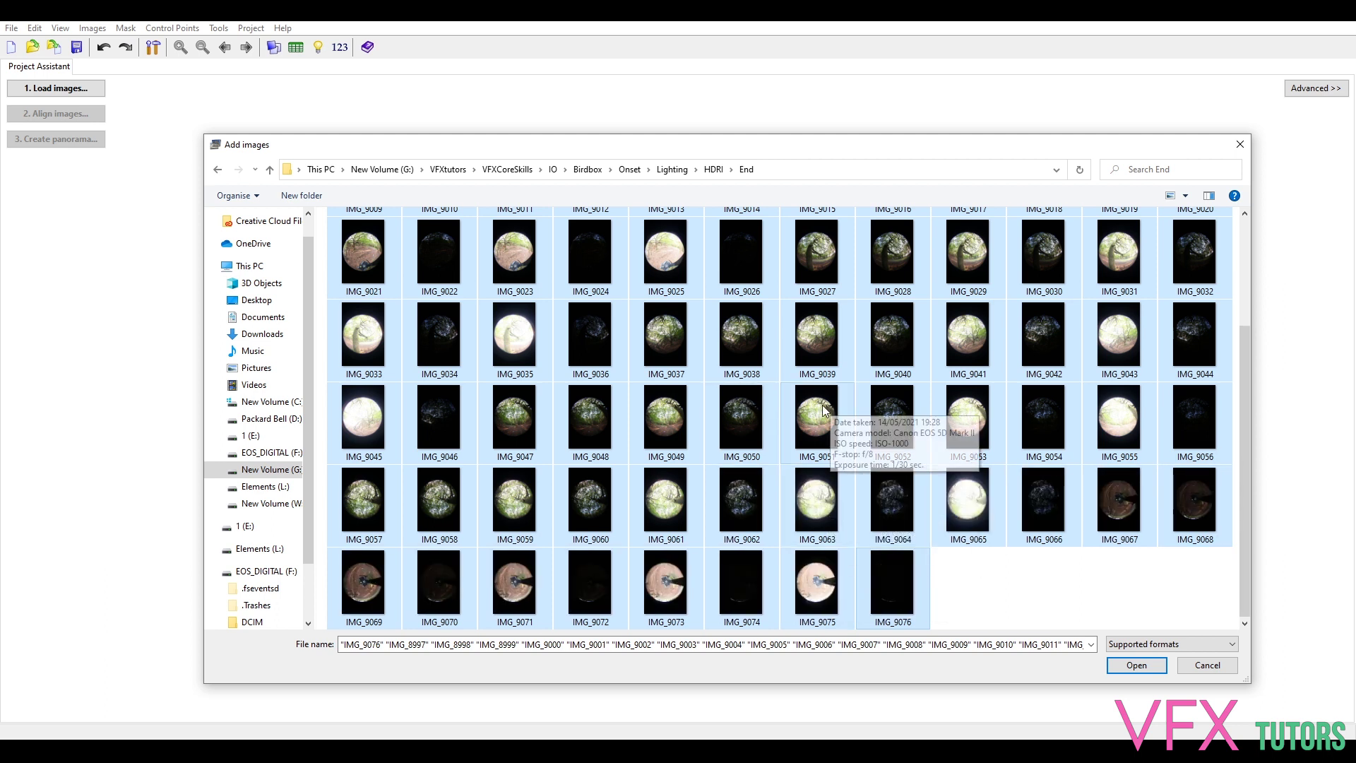
scroll(824, 410, "up", 2)
Select all the bracketed fisheye photos from IMG_8997 to IMG_9076 and load them into the project.
left_click(362, 251)
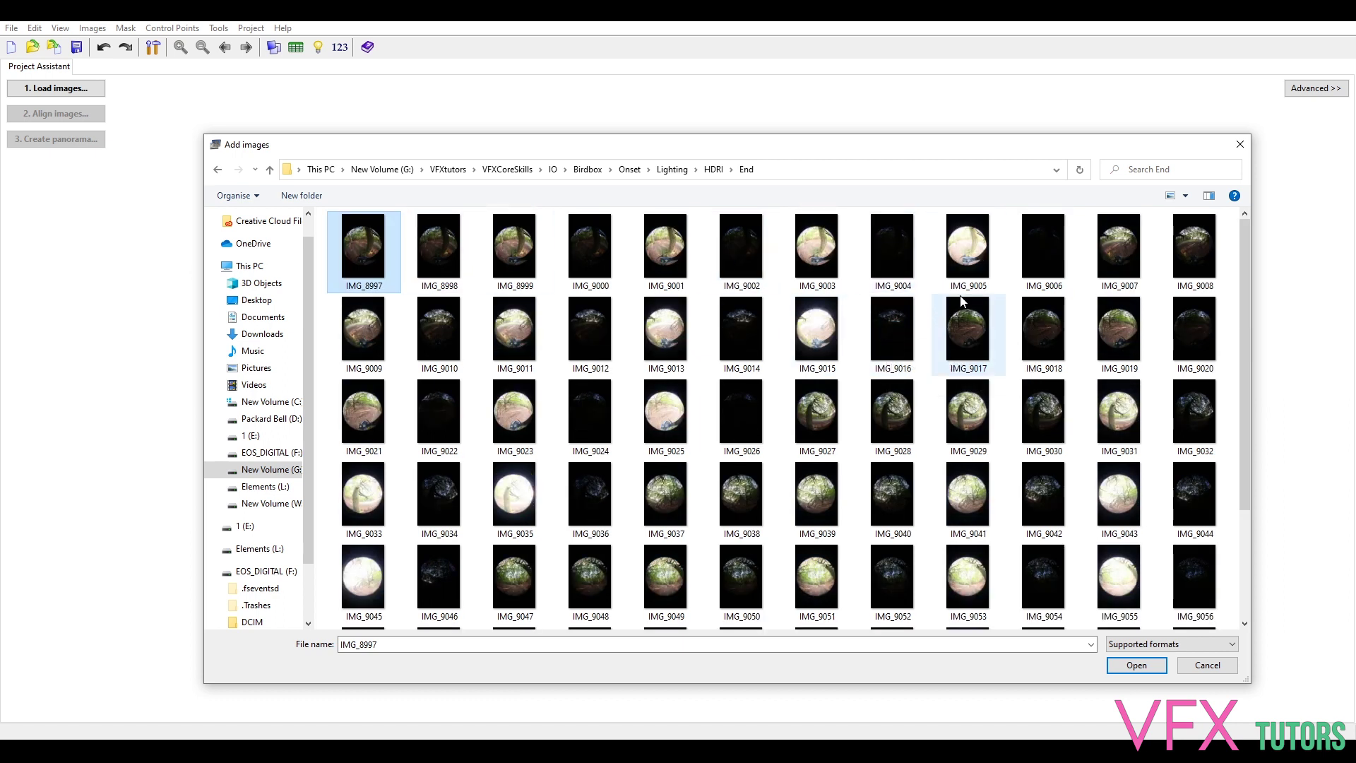
scroll(961, 300, "down", 3)
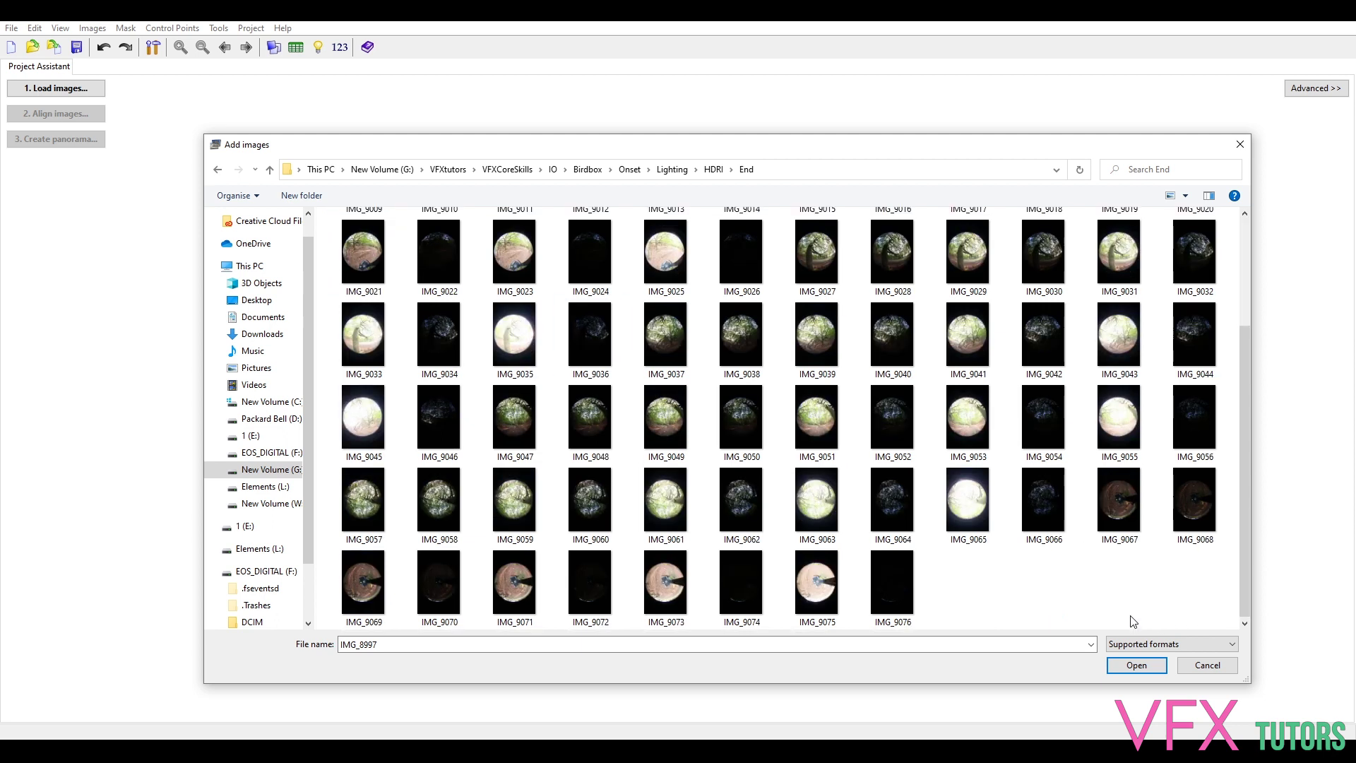
left_click(888, 575, "shift")
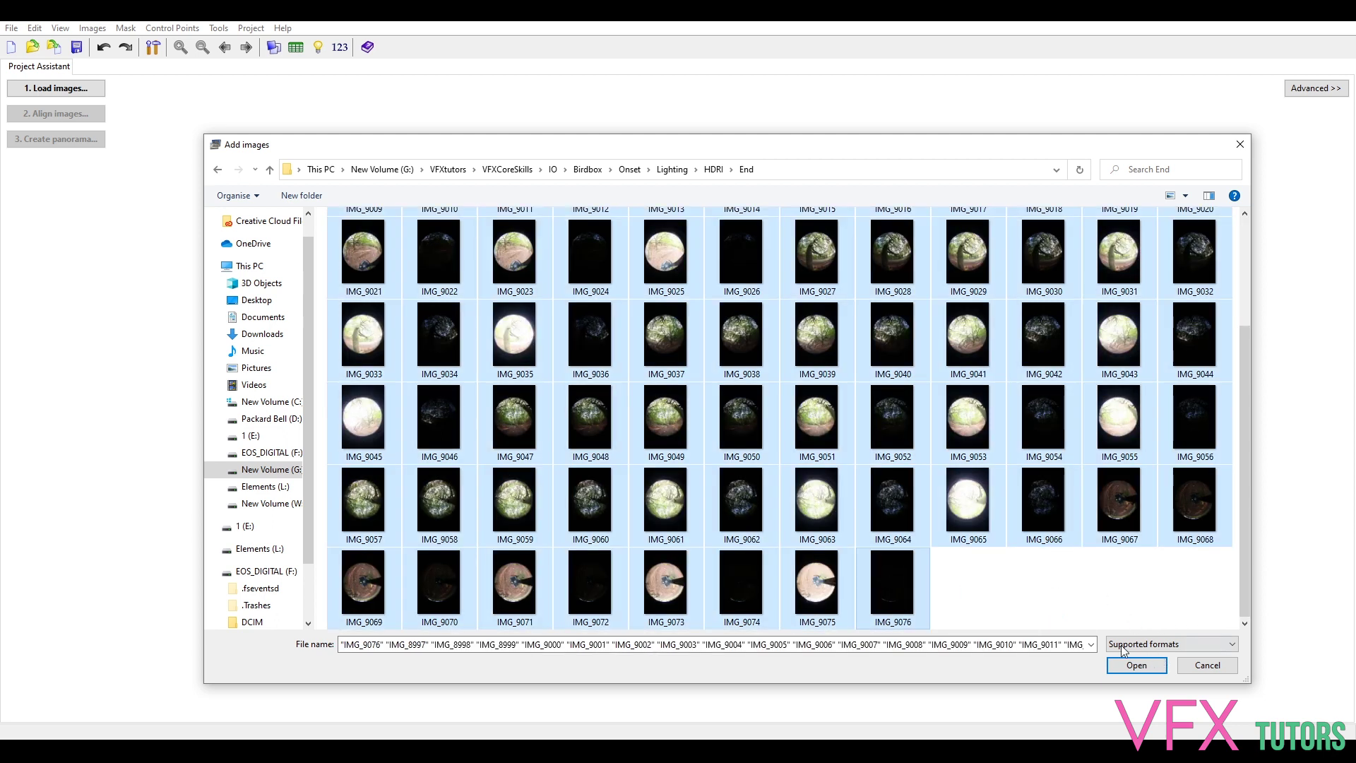
scroll(891, 459, "up", 3)
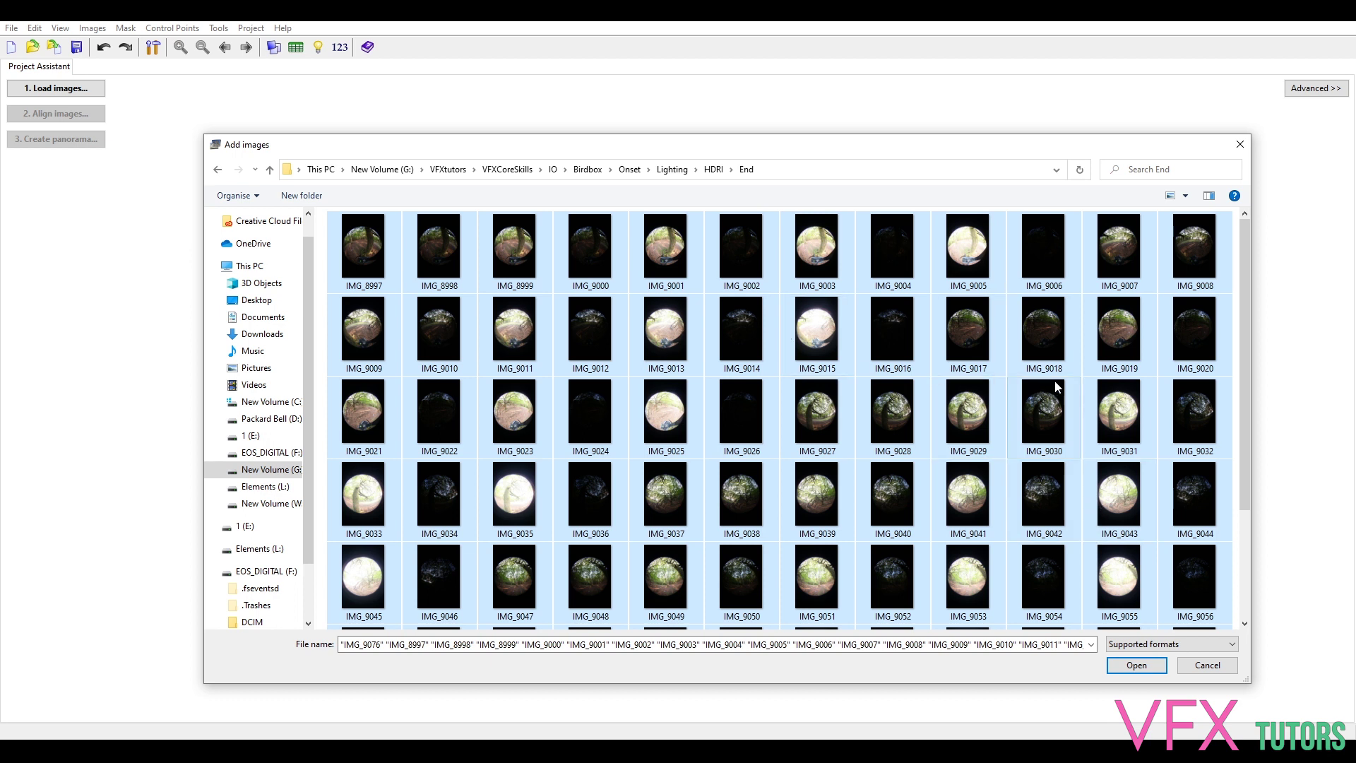
scroll(1003, 396, "down", 2)
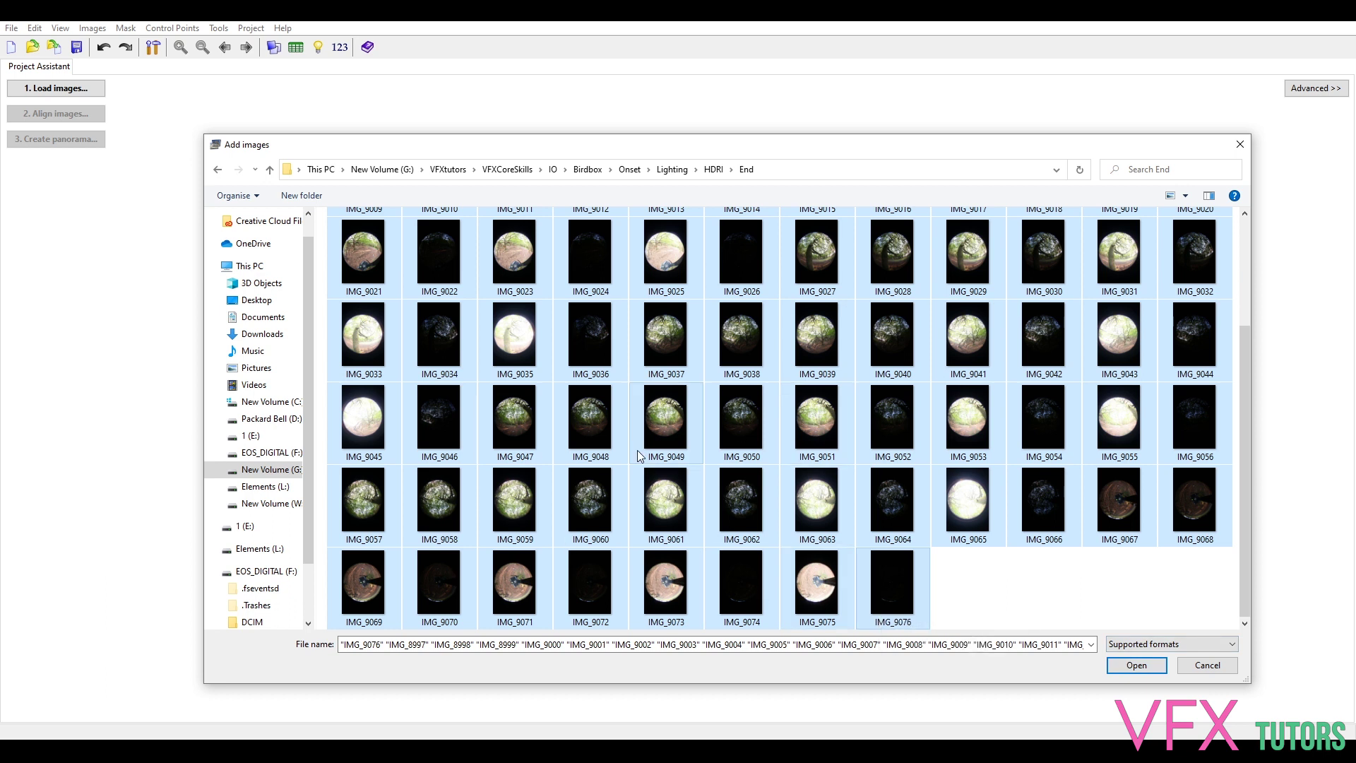
left_click(1137, 665)
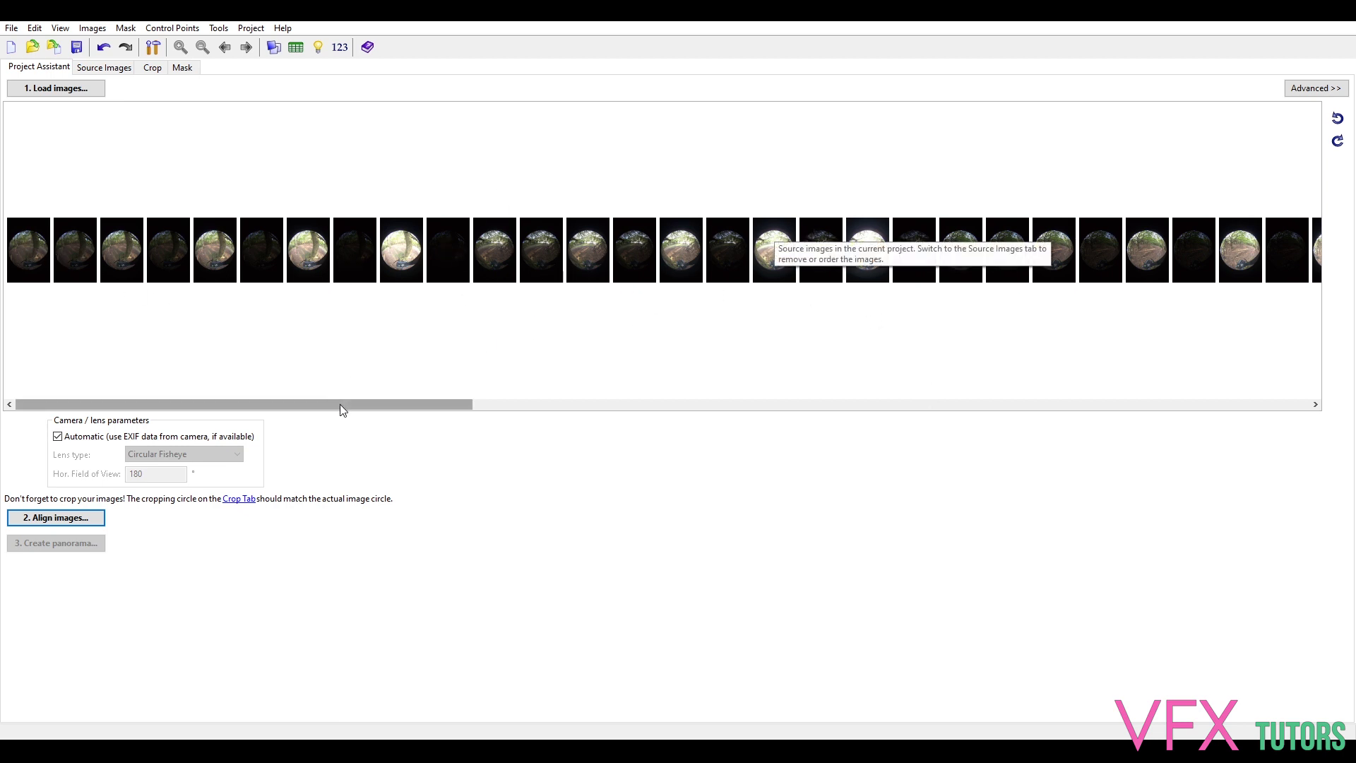
Review the loaded fisheye images in the project's thumbnail strip and in the source image list.
left_click_drag(340, 404, 727, 421)
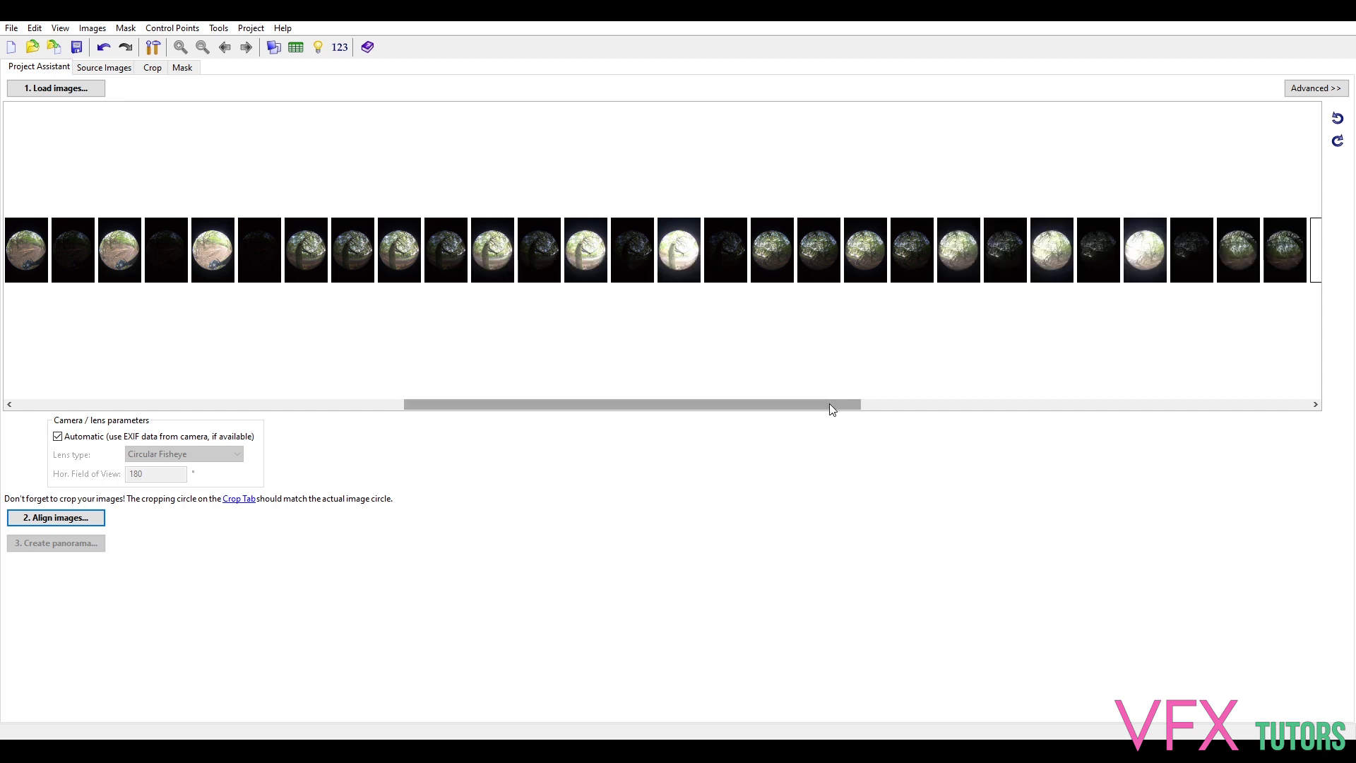
left_click_drag(829, 404, 957, 421)
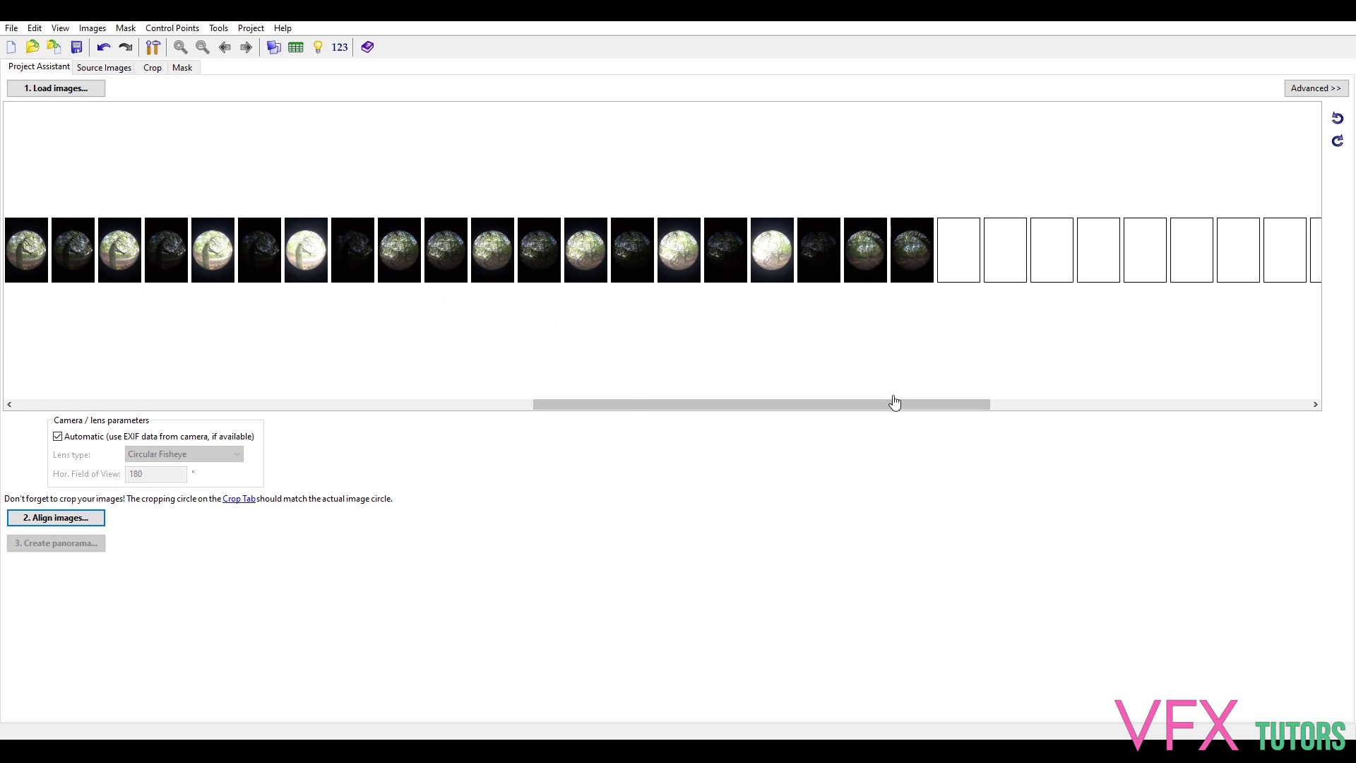
left_click_drag(900, 411, 960, 369)
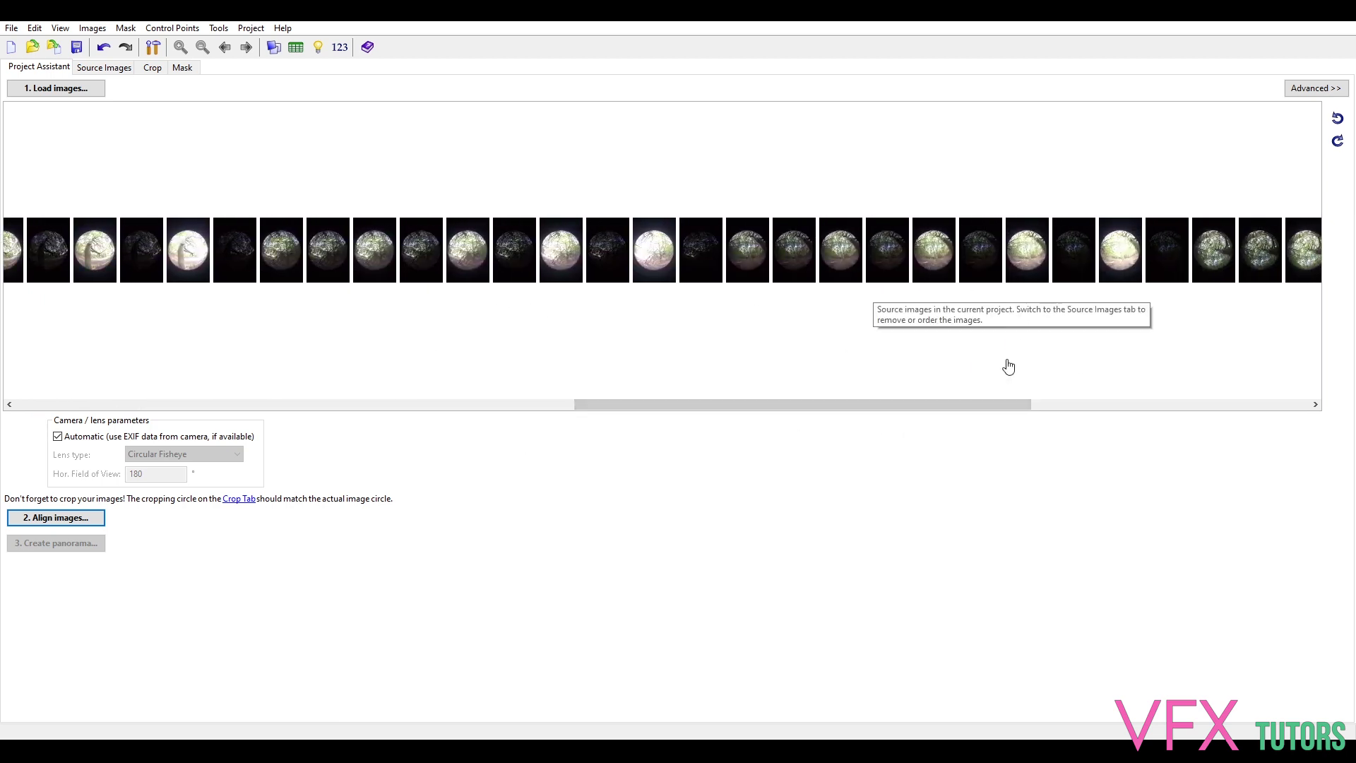
left_click_drag(883, 409, 1216, 418)
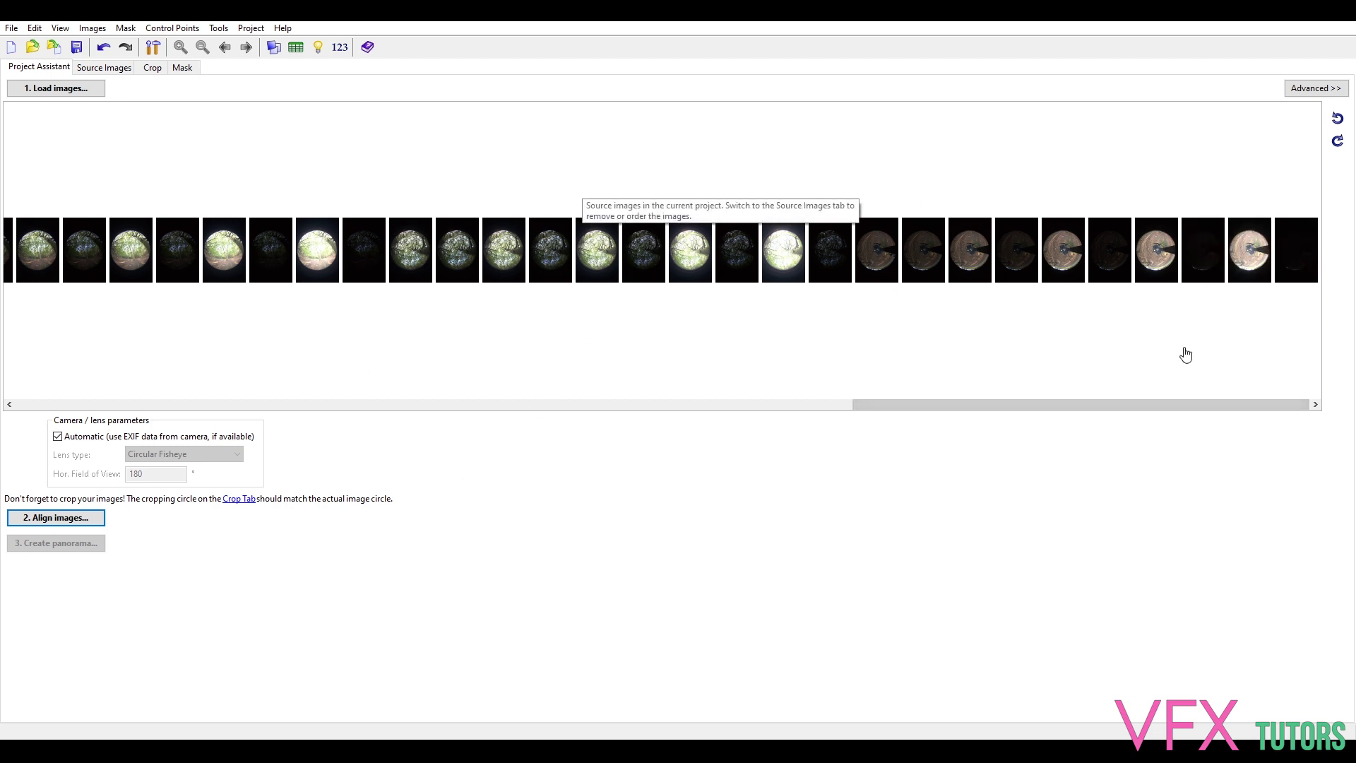
left_click(90, 68)
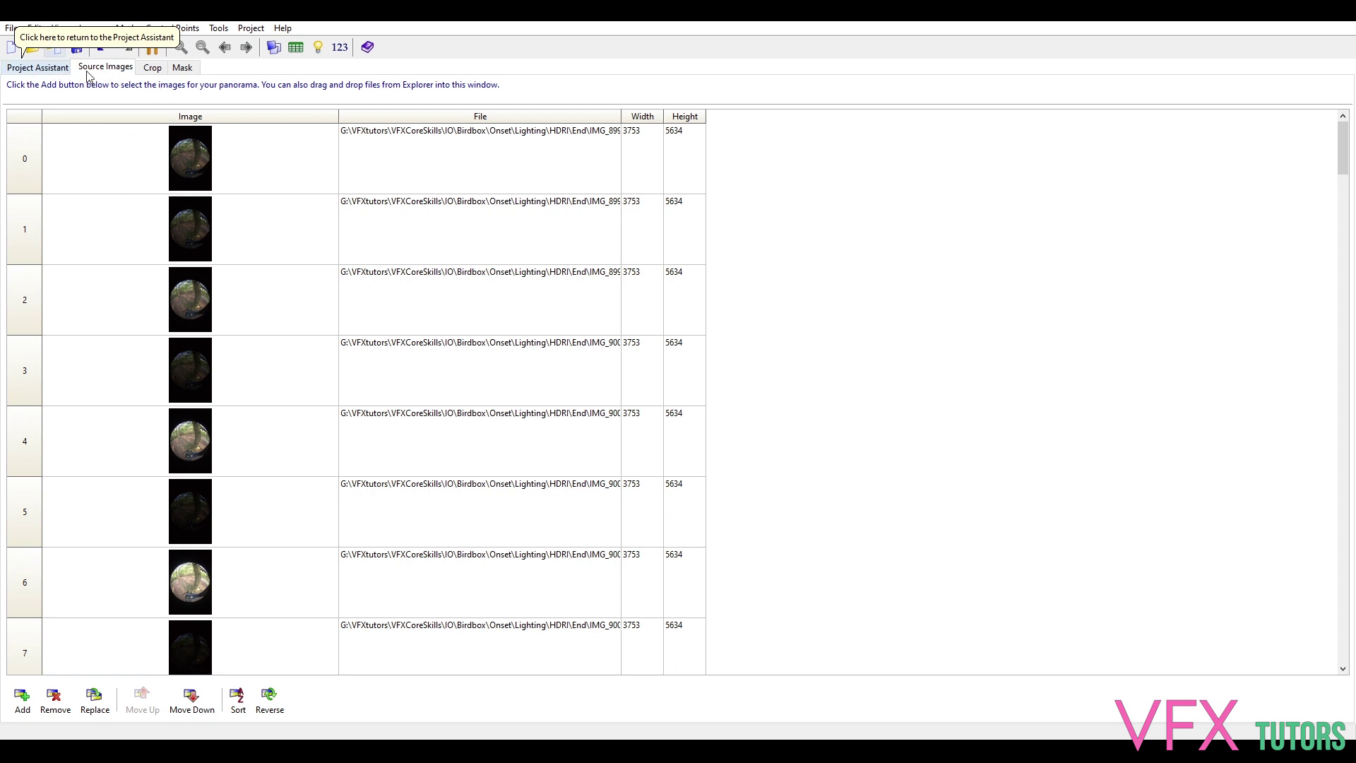
scroll(309, 460, "down", 3)
scroll(310, 460, "up", 3)
Check how the automatic crop circle fits several source images, including images 10, 25 and 51.
left_click(152, 70)
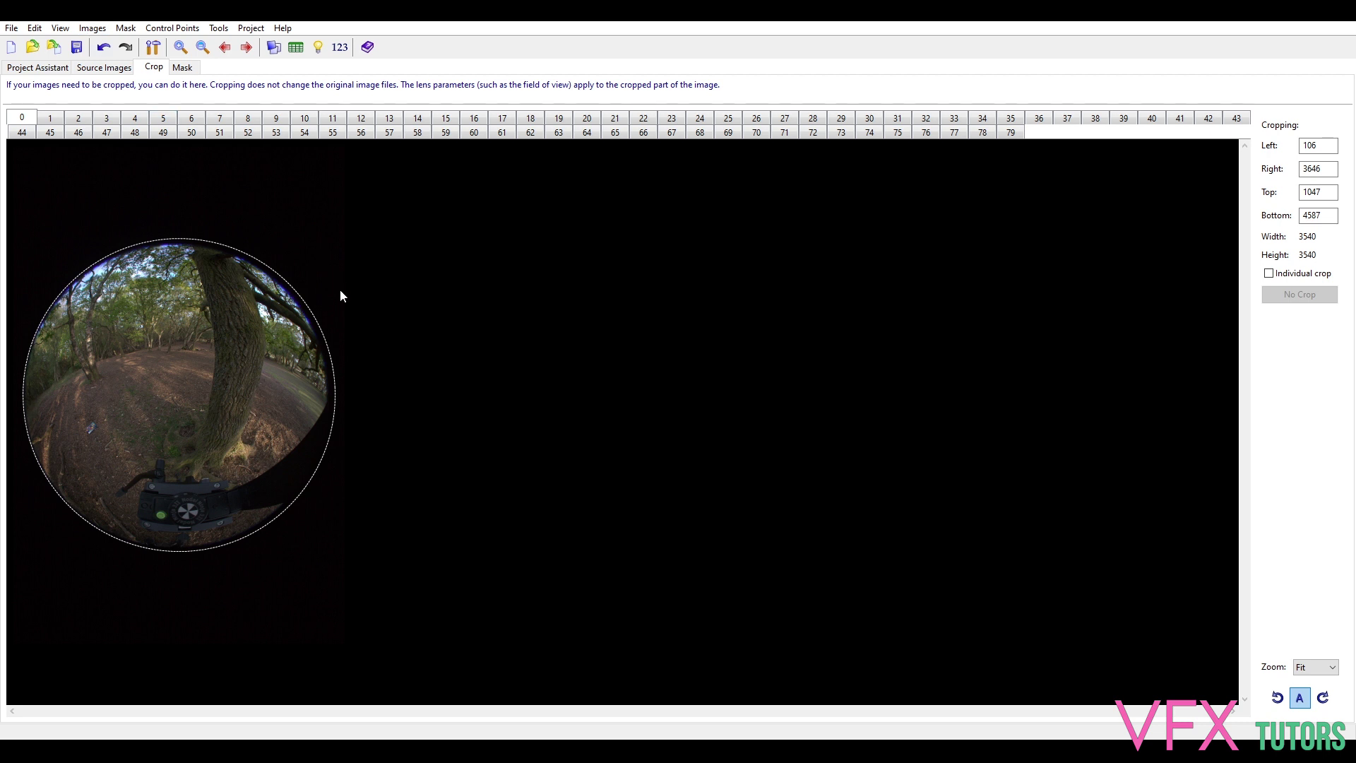
left_click(215, 122)
left_click(316, 122)
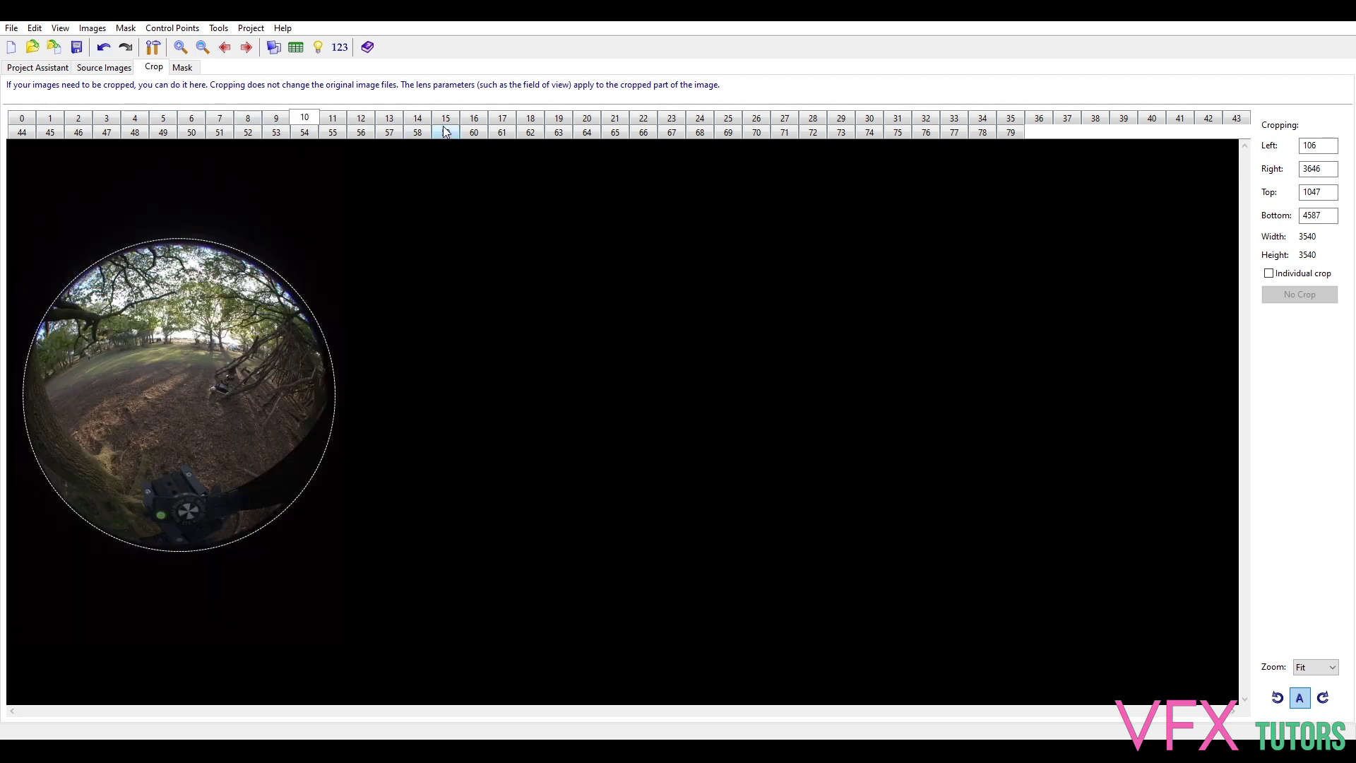
left_click(501, 122)
left_click(530, 121)
left_click(729, 119)
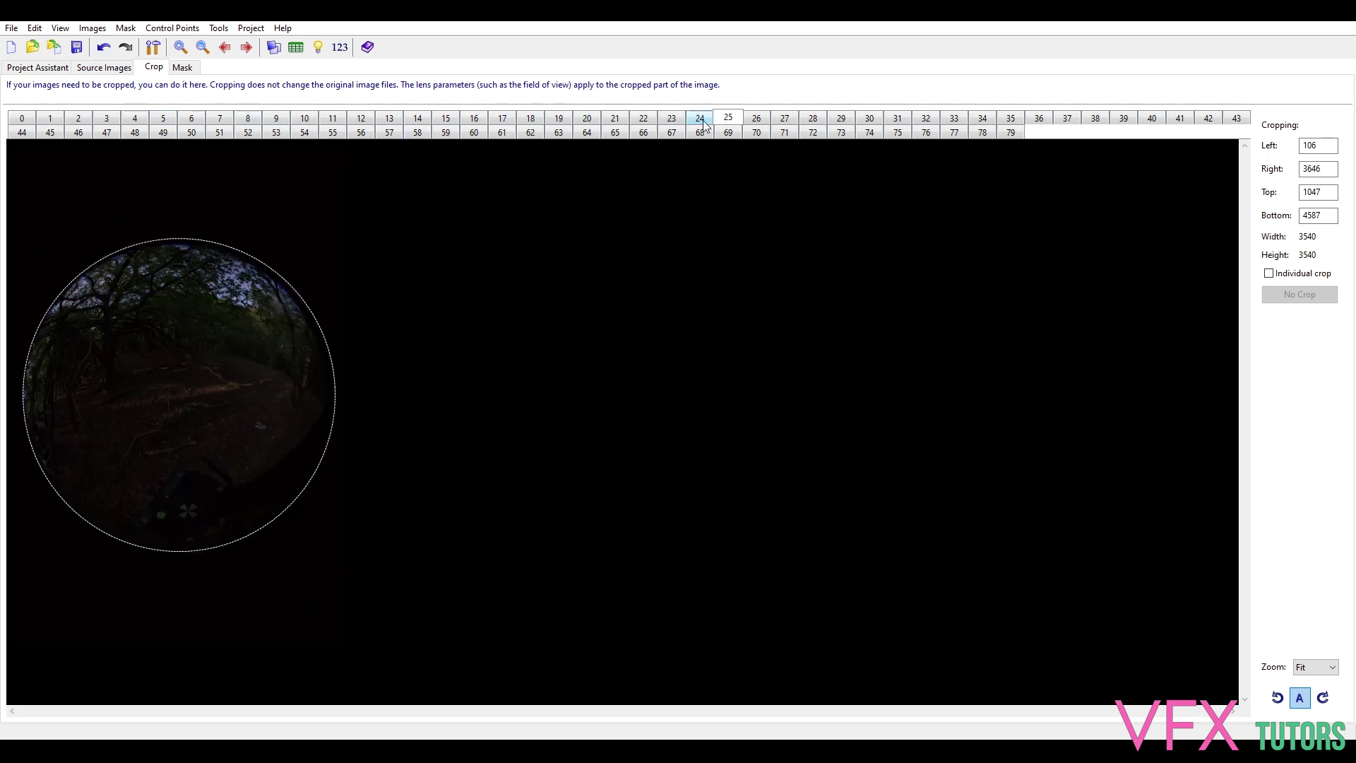
left_click(219, 133)
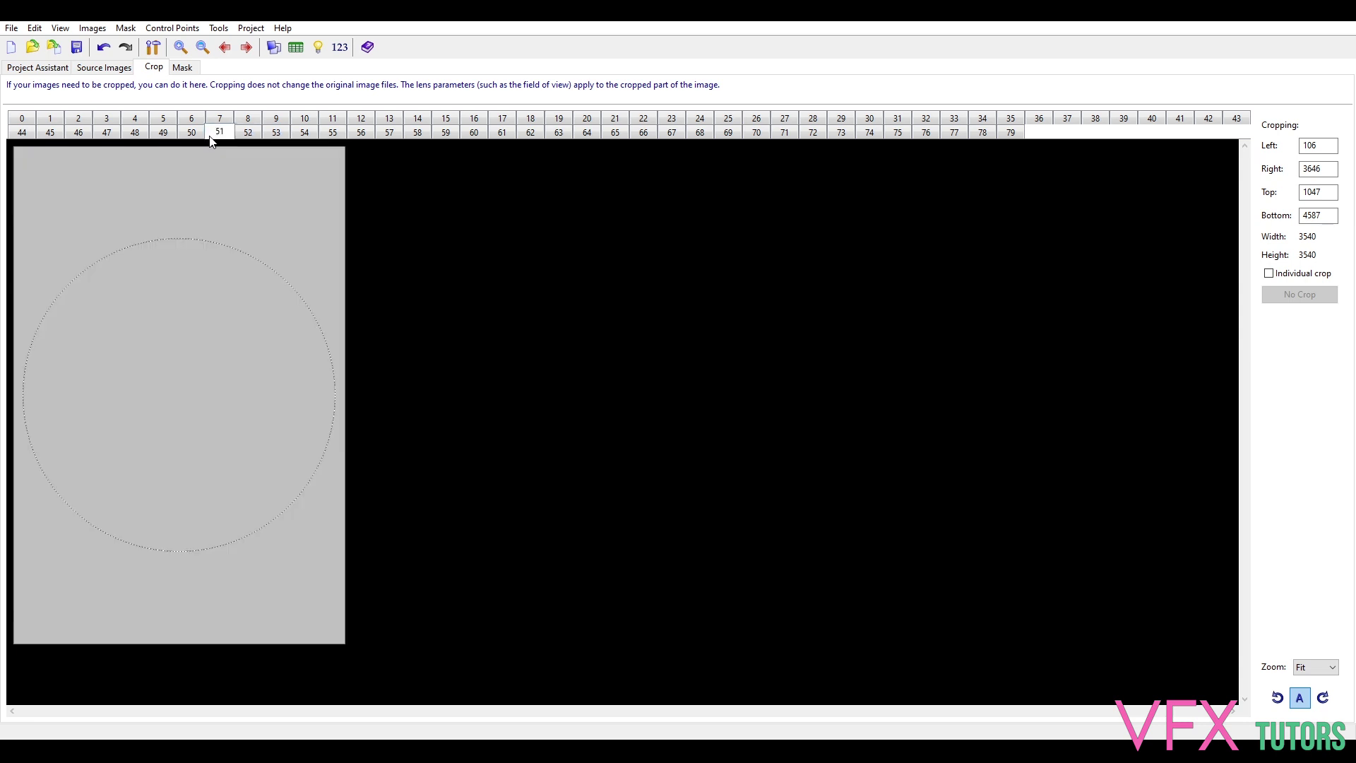
Shrink the shared crop circle on image 48 to about 3316 pixels wide so it sits just inside the fisheye's edge.
left_click(163, 132)
left_click(135, 132)
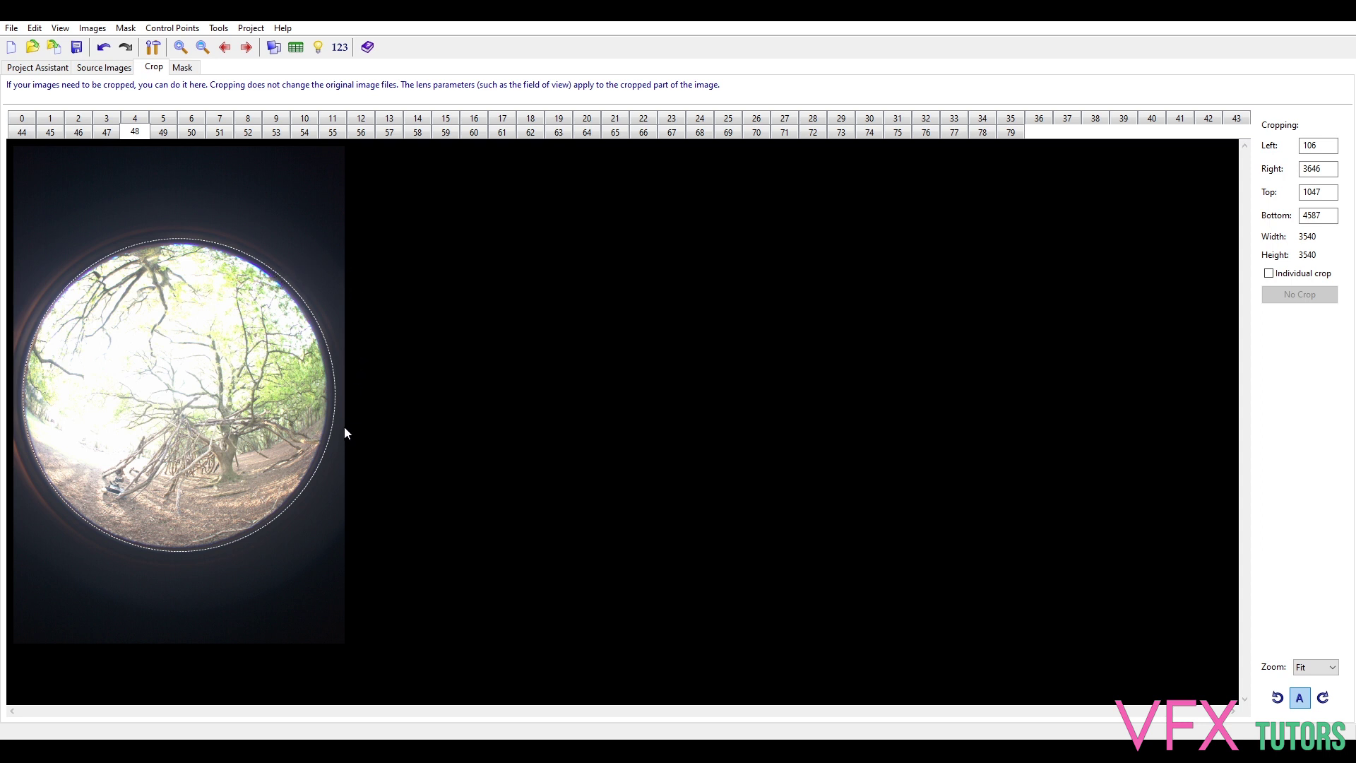
left_click_drag(333, 372, 323, 372)
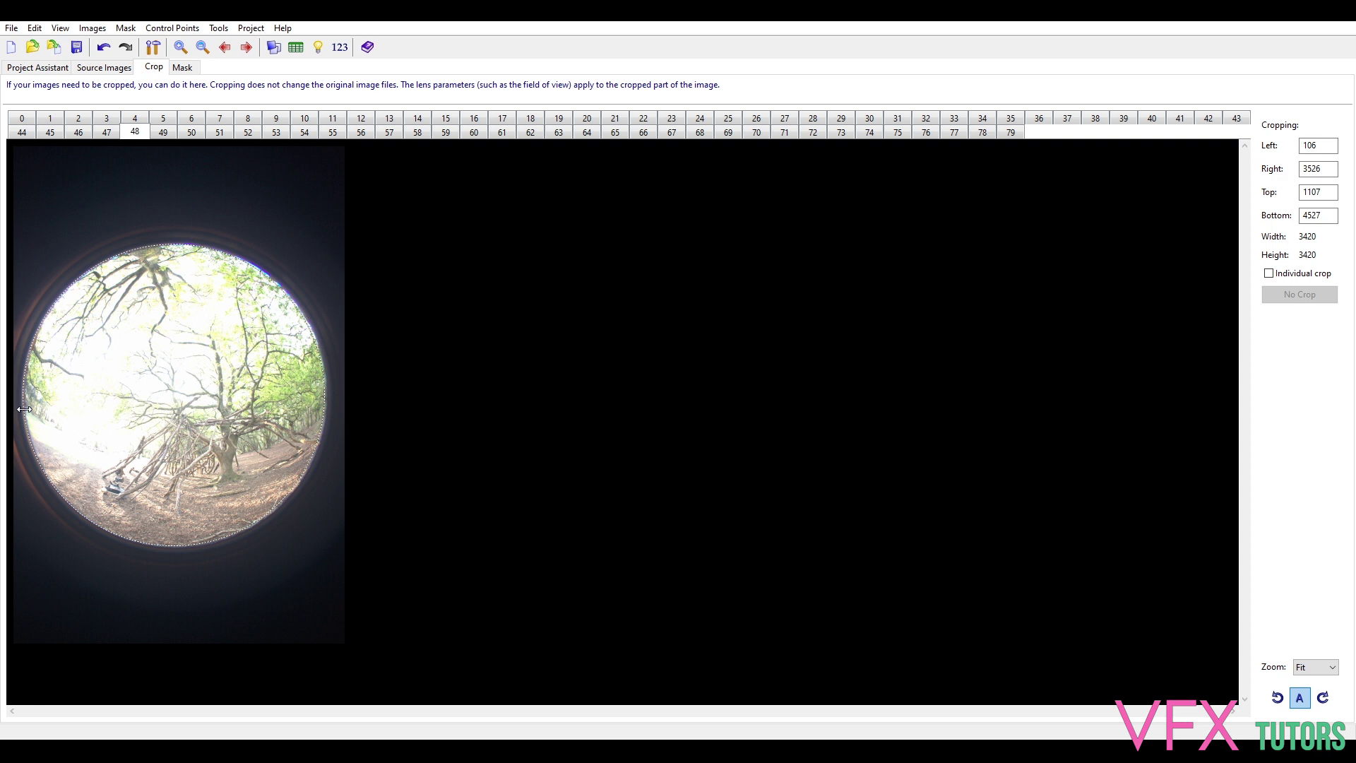
left_click_drag(24, 409, 27, 409)
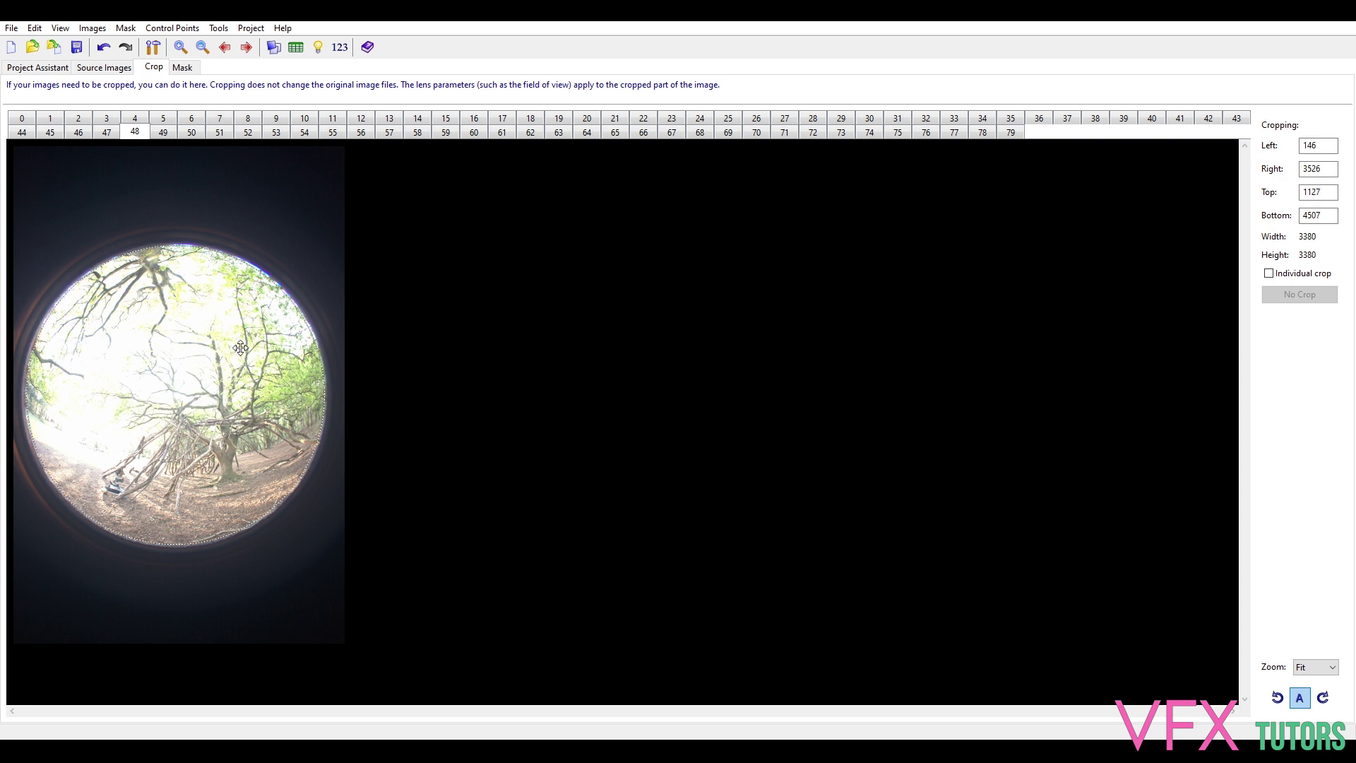
left_click_drag(235, 258, 231, 259)
left_click_drag(286, 296, 285, 297)
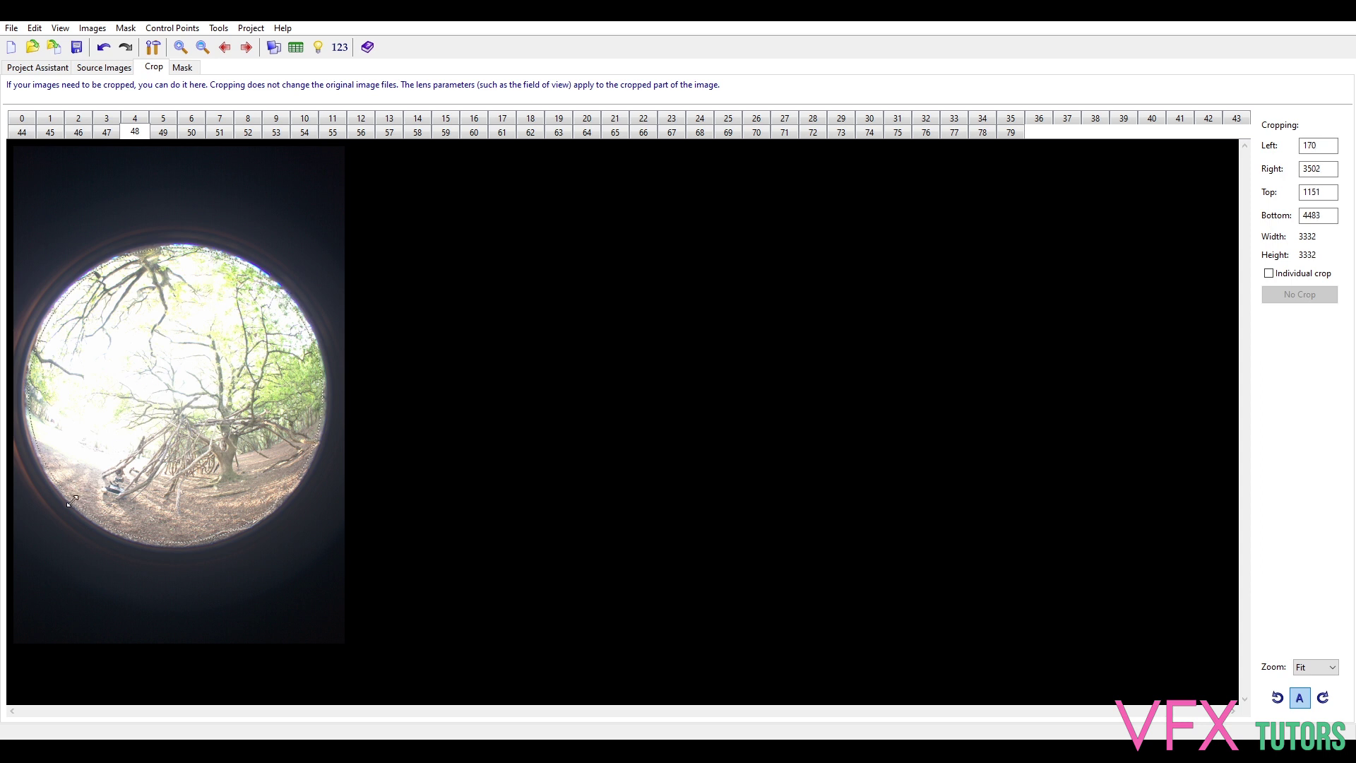
left_click_drag(72, 501, 74, 500)
Inspect the crop circle's edge on image 48 at 100% zoom and check the crop on other images, including 66, 77 and 38.
left_click(60, 28)
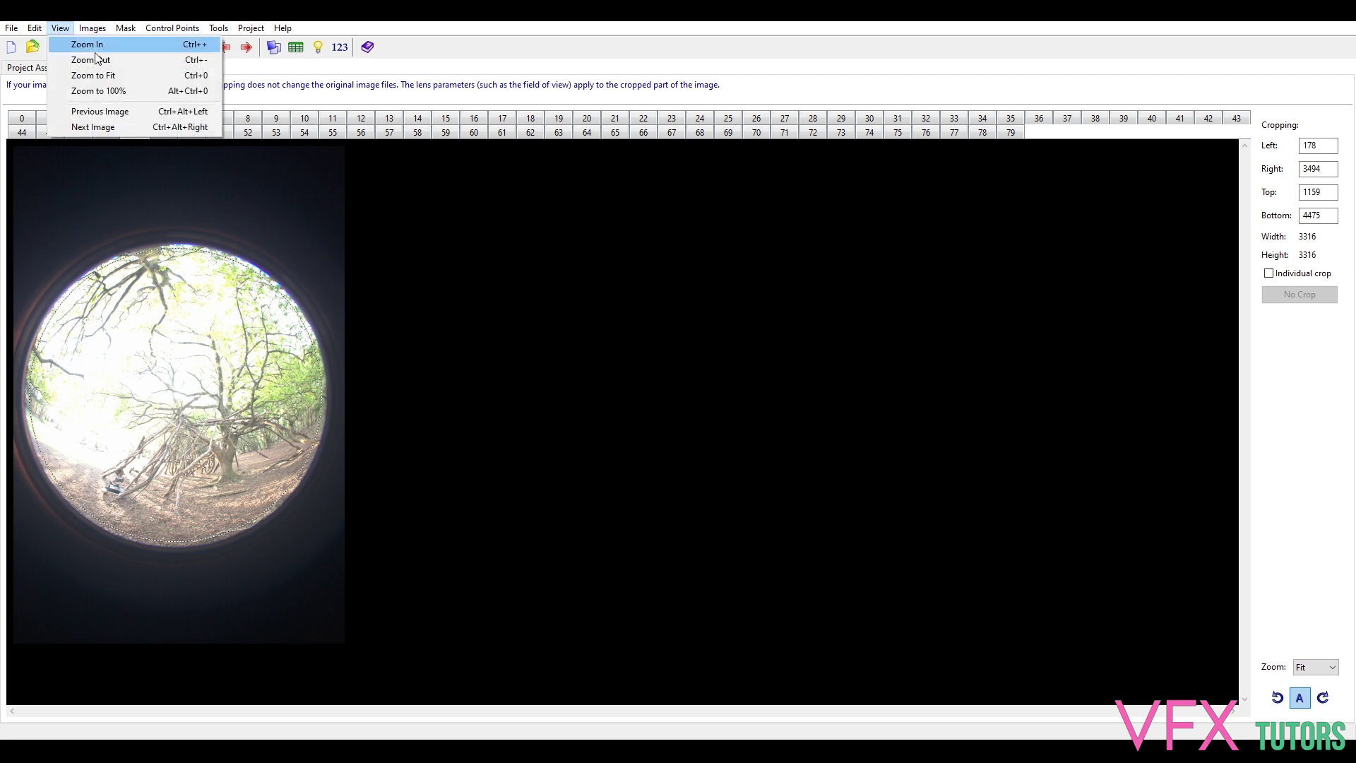
left_click(121, 92)
left_click_drag(1243, 466, 1236, 316)
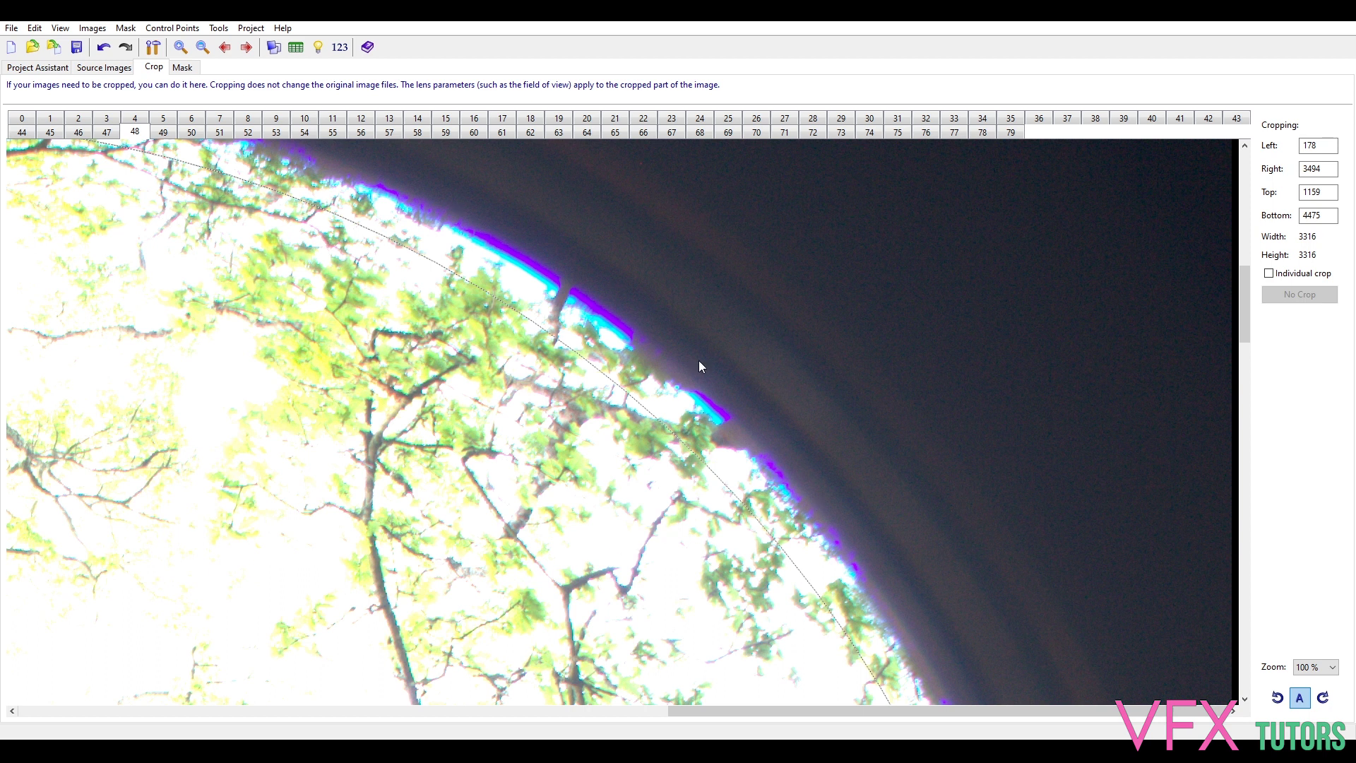
left_click(1314, 667)
left_click(1302, 453)
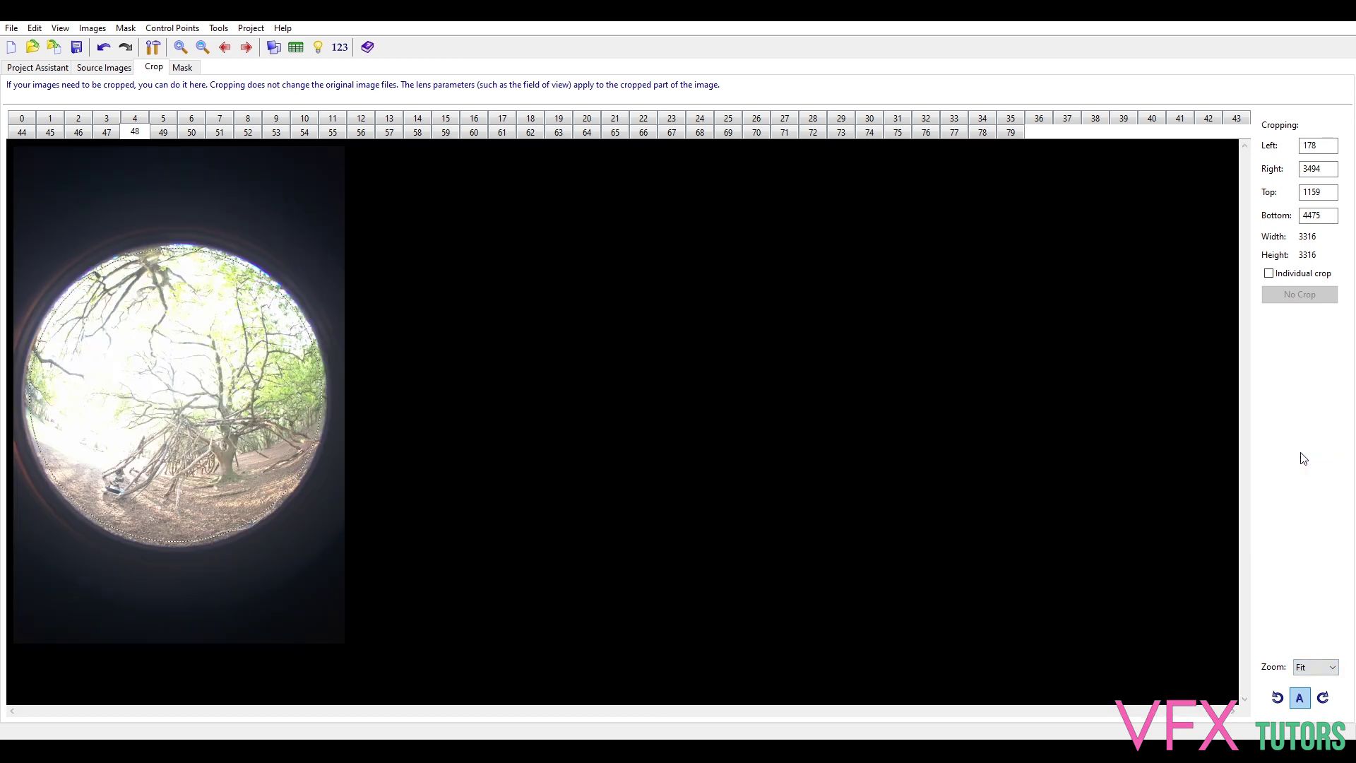
left_click(636, 133)
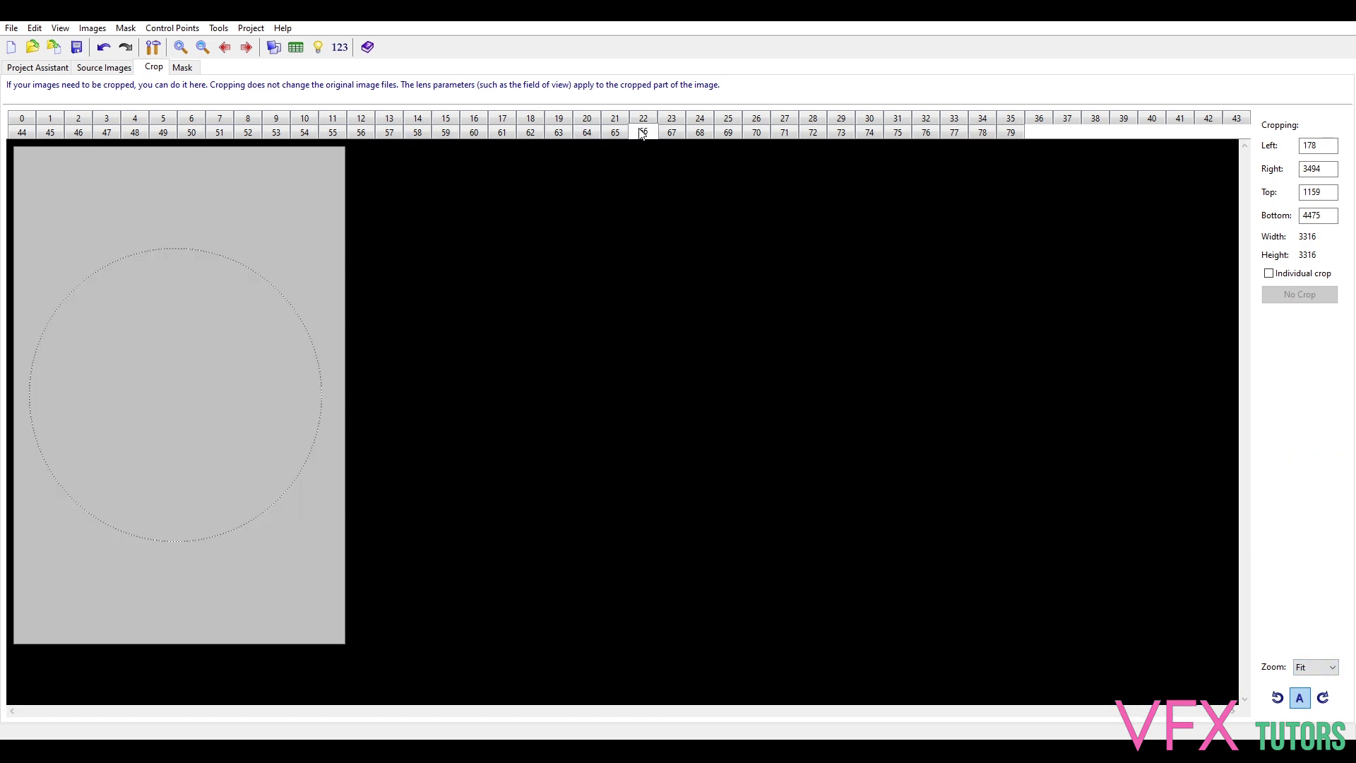
left_click(959, 134)
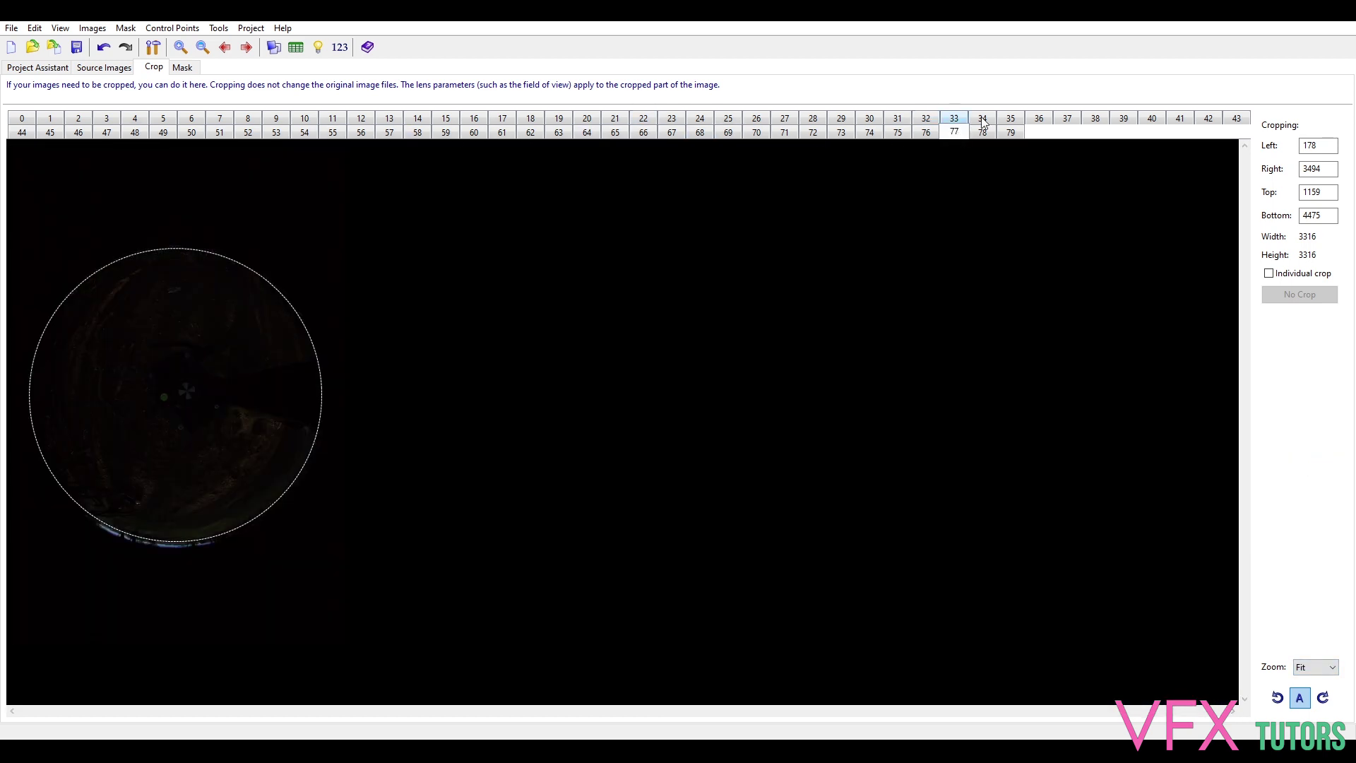
left_click(1039, 118)
left_click(1096, 118)
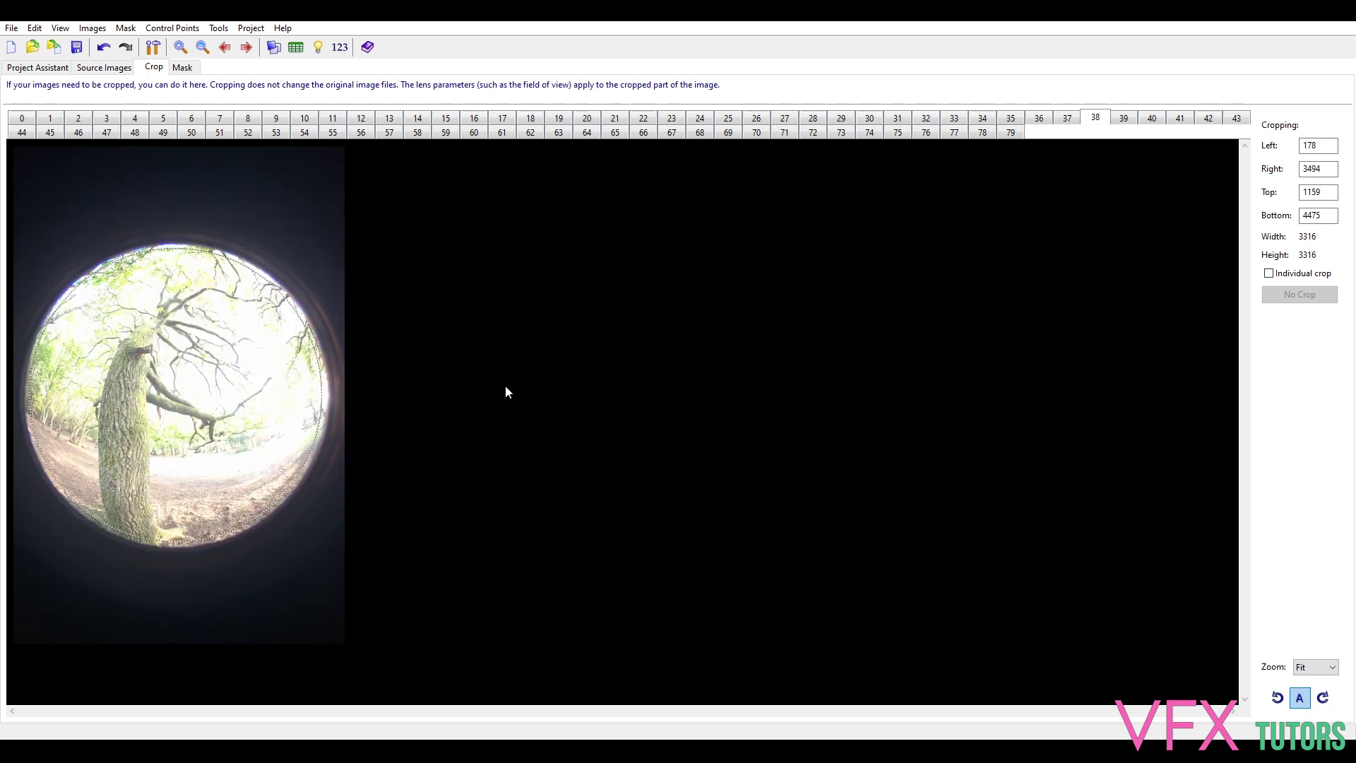
Review source images 0 to 5 in the mask editor for areas that need masking out.
left_click(181, 67)
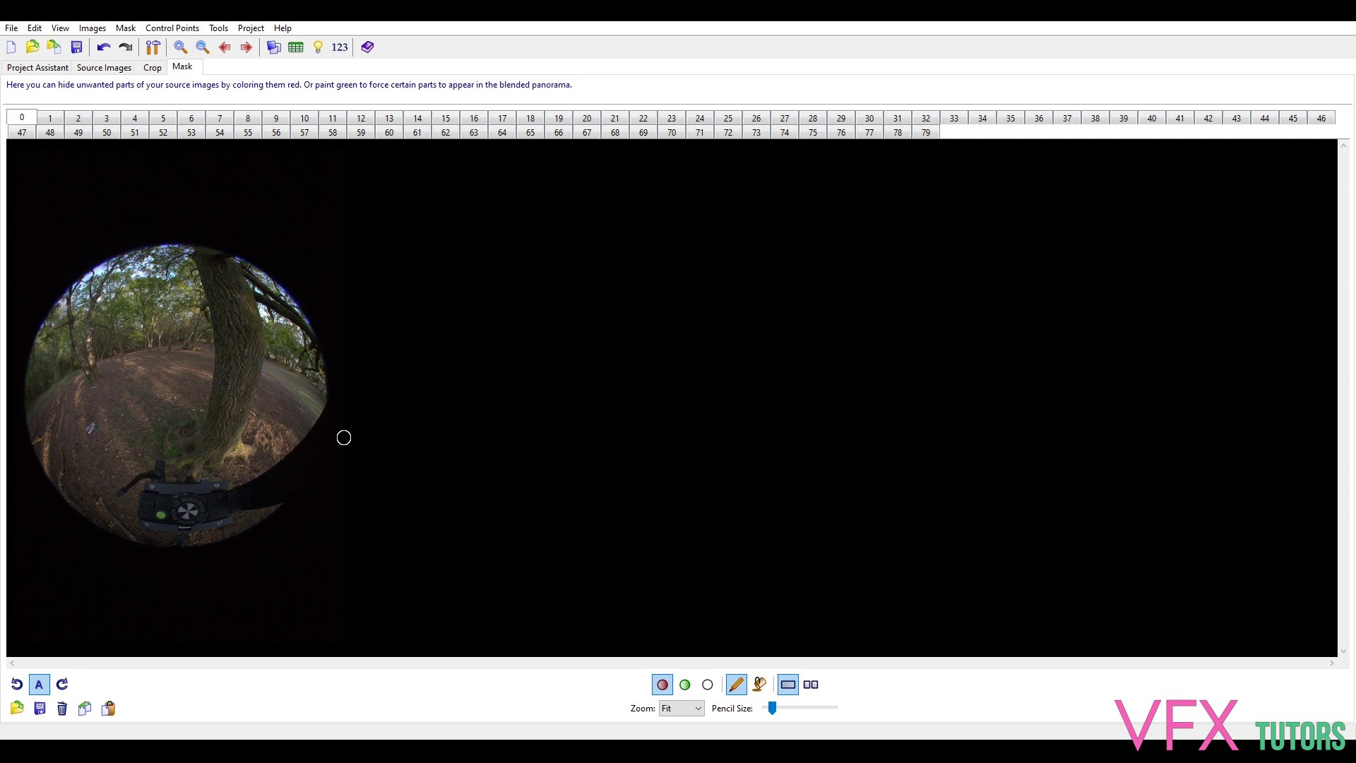
left_click(47, 118)
left_click(78, 119)
left_click(110, 119)
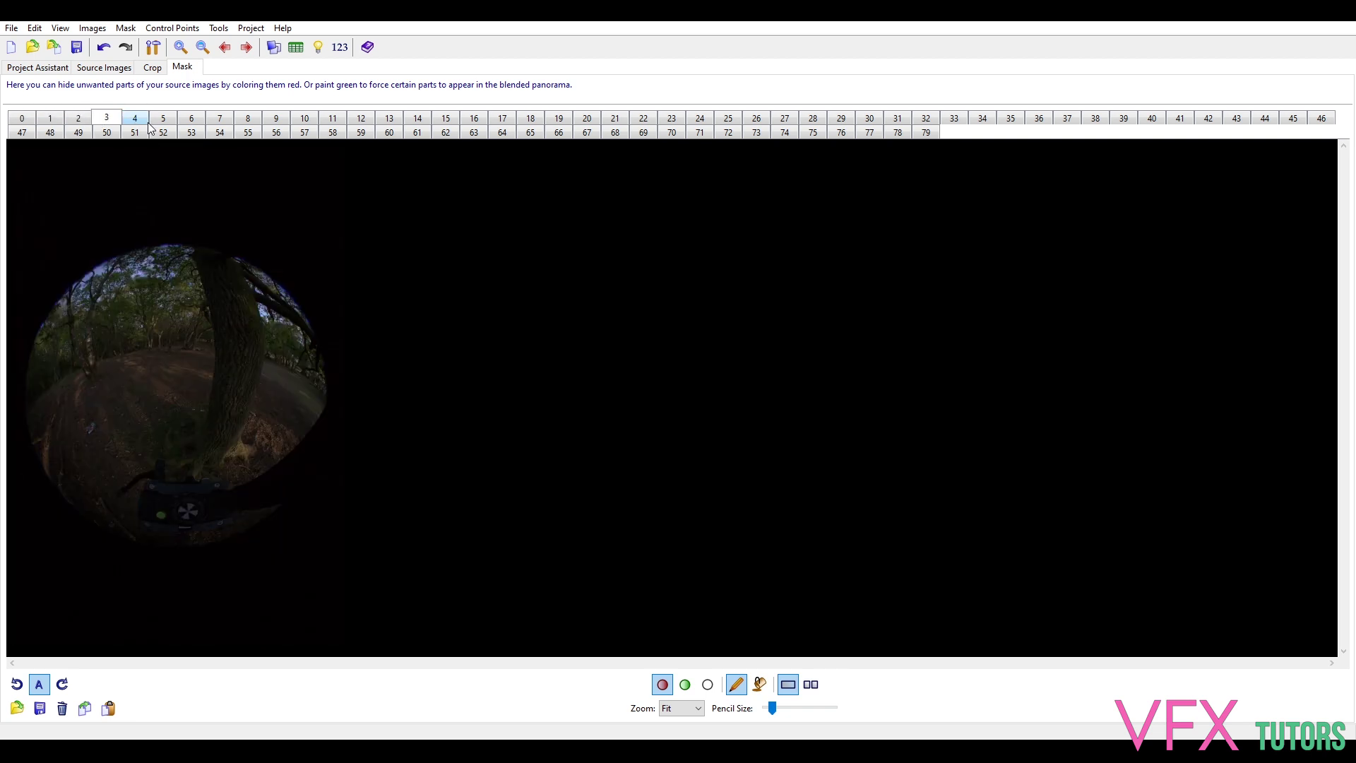
left_click(148, 119)
left_click(169, 121)
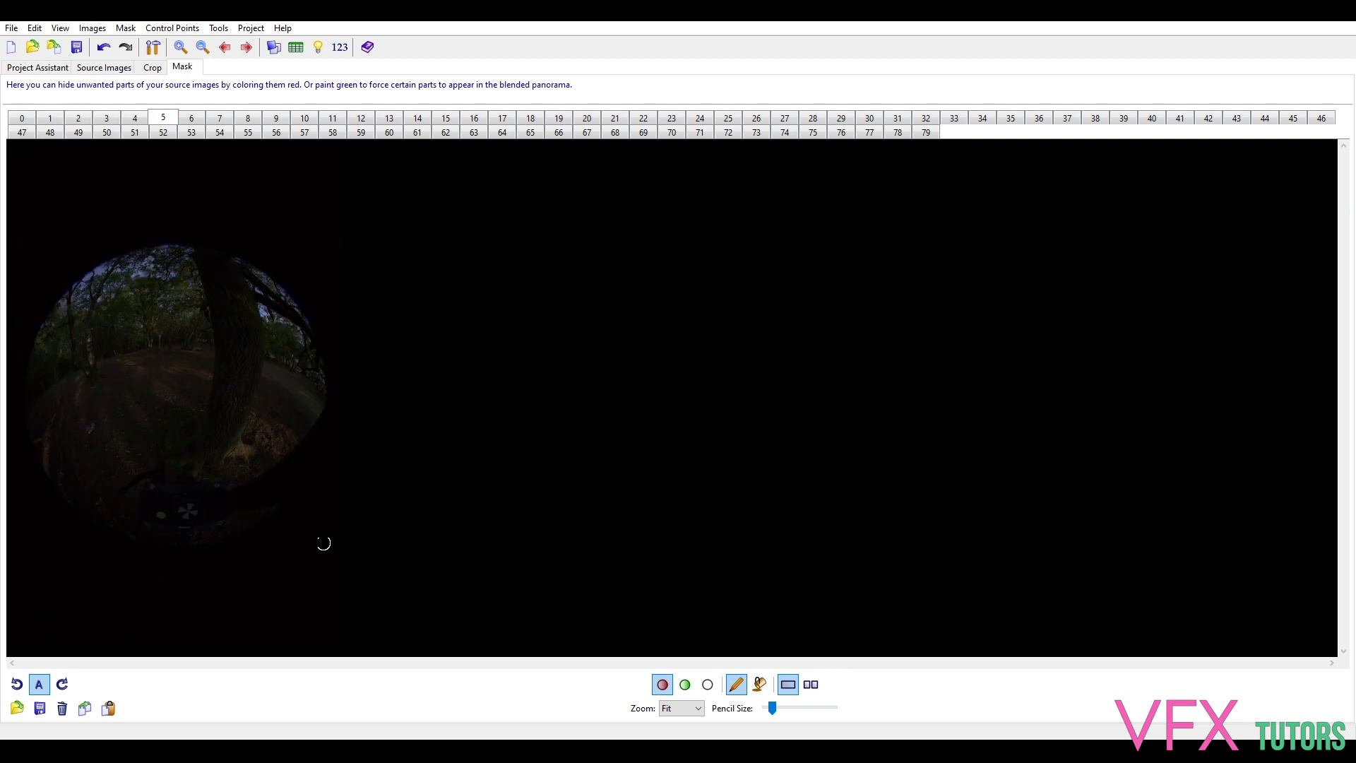
left_click(135, 118)
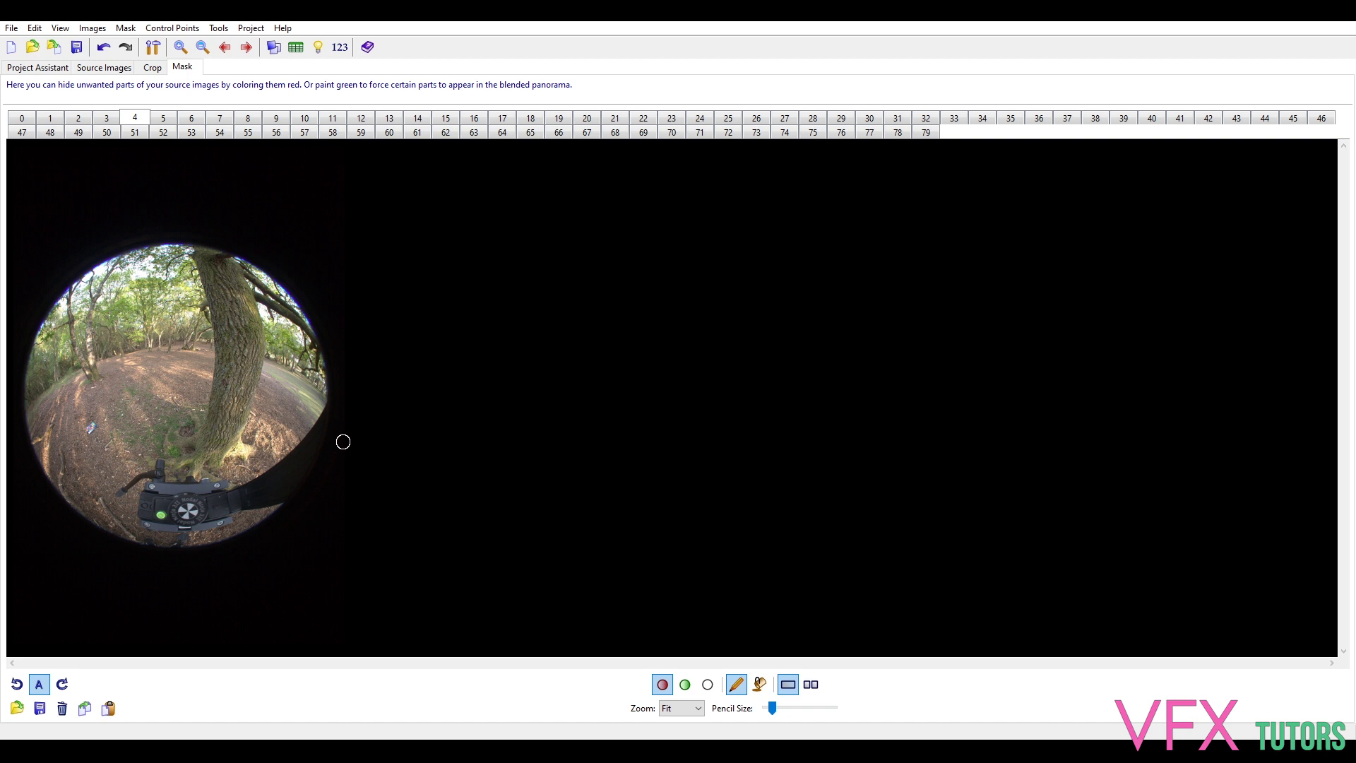
Align the images with HDR mode enabled, the bracketed images linked and True HDR as the HDR method.
left_click(152, 68)
left_click(116, 68)
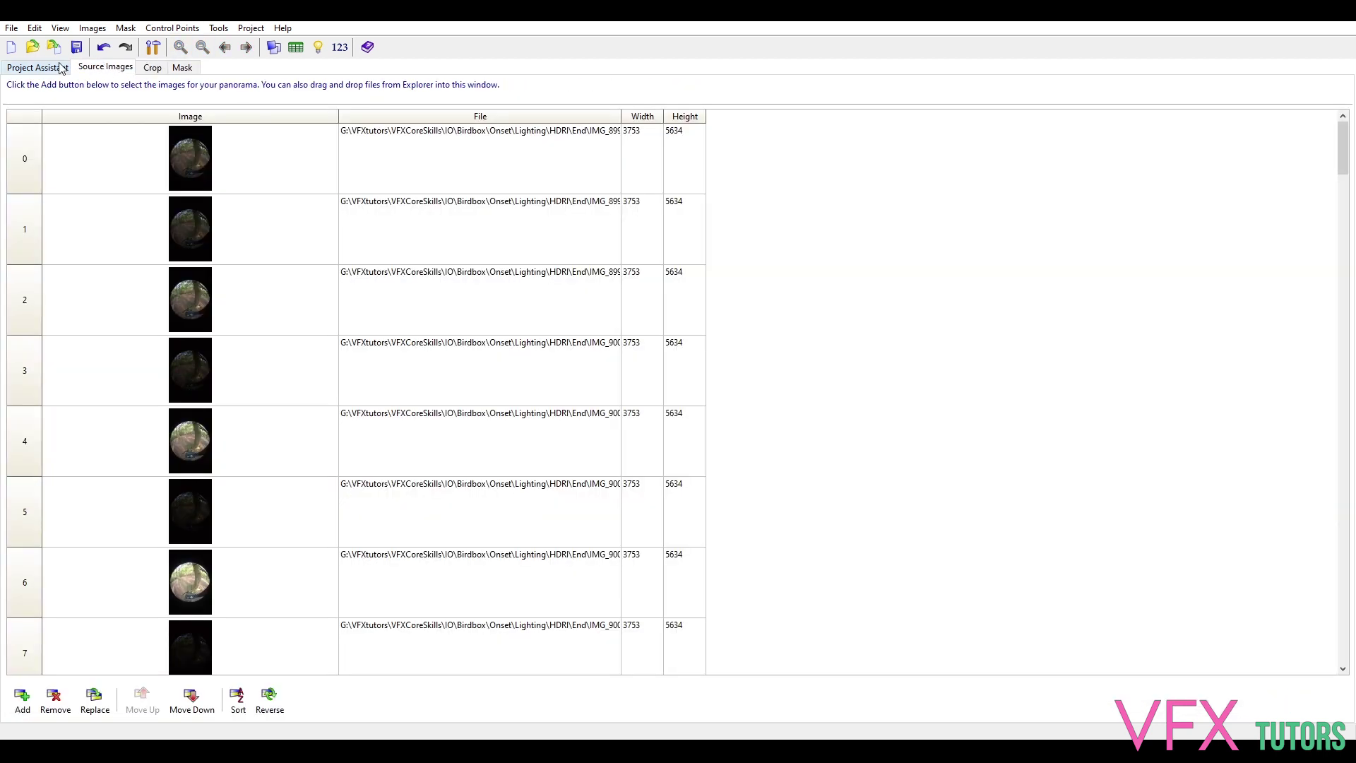
left_click(60, 67)
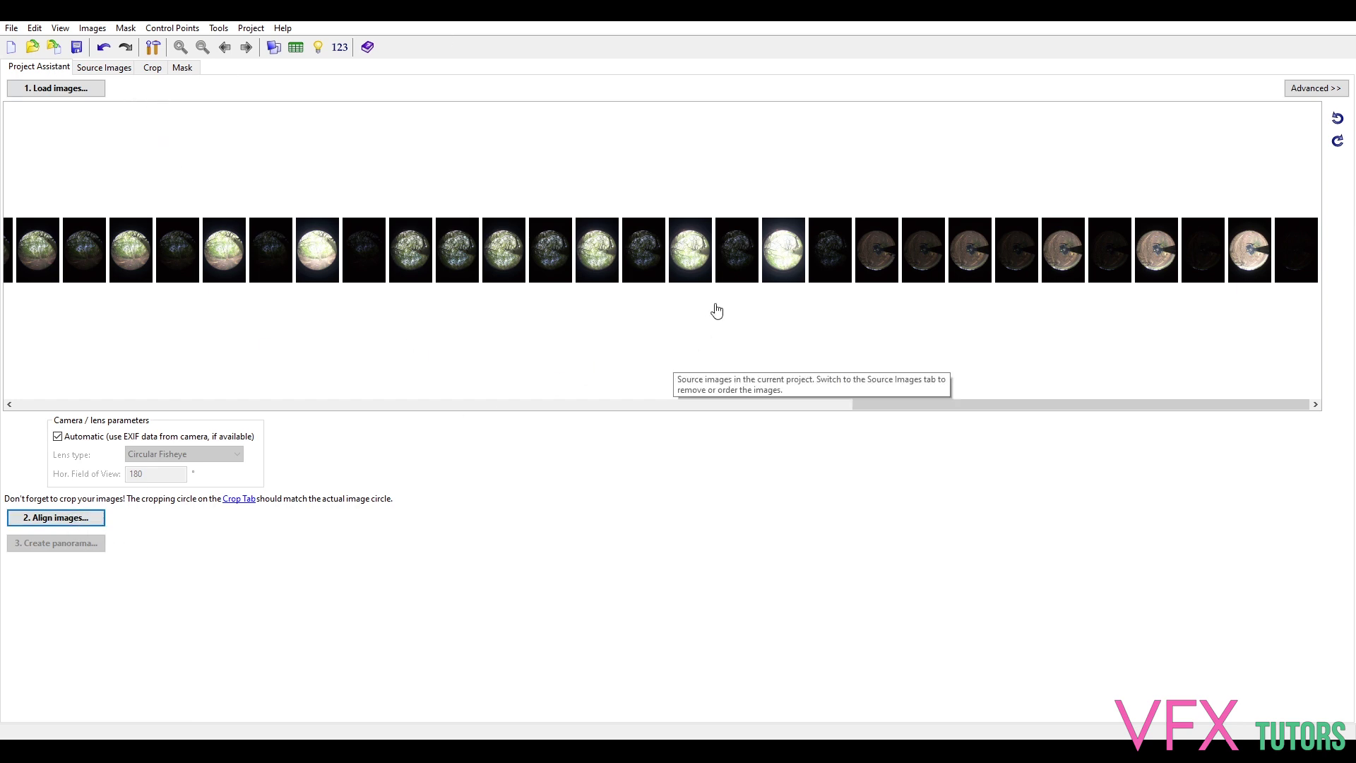
left_click(56, 523)
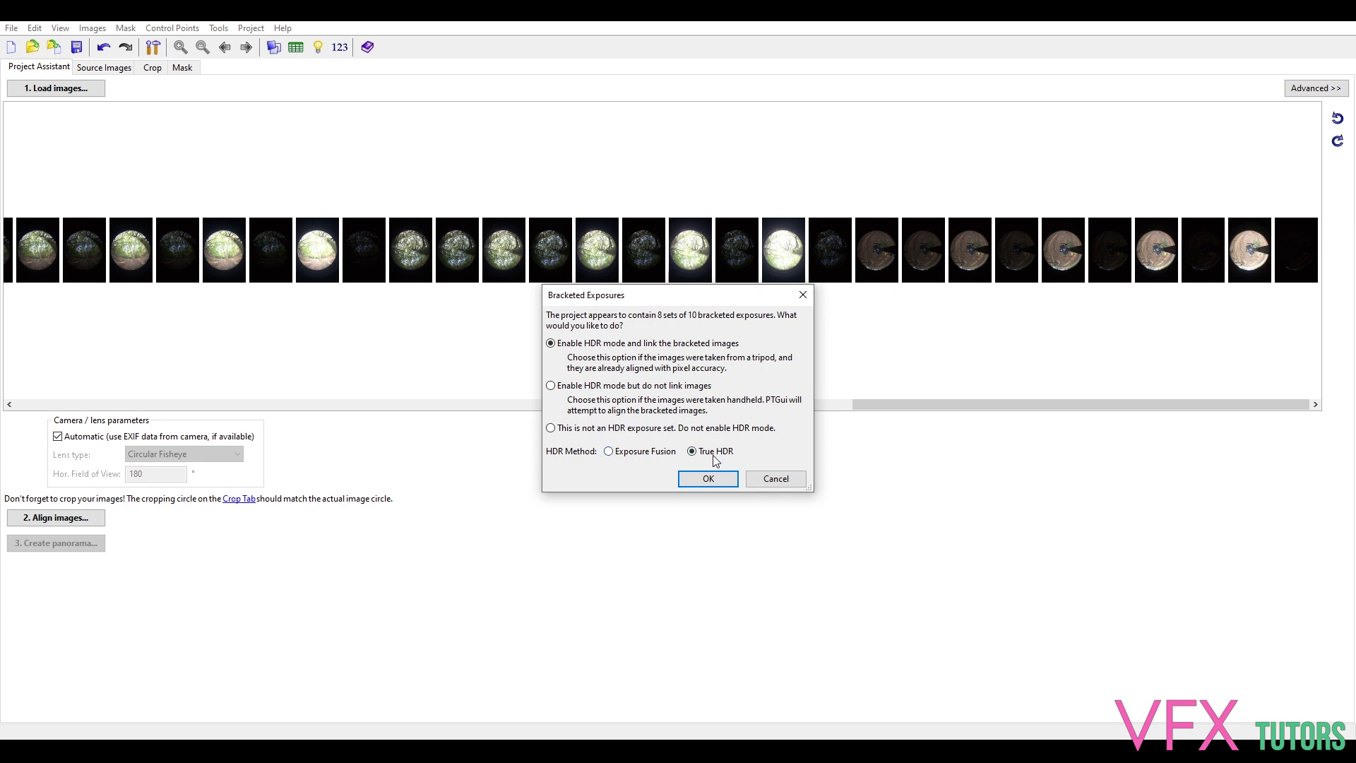
left_click(712, 484)
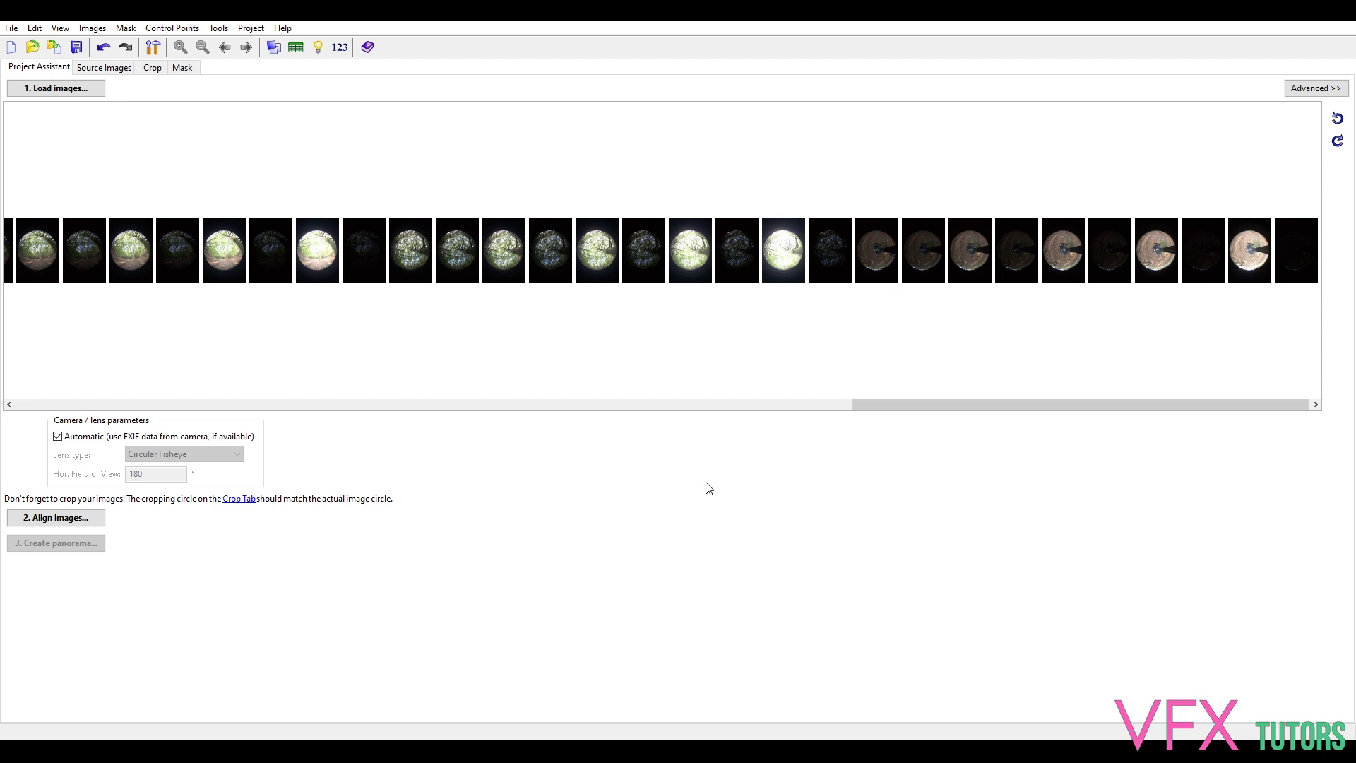
Bring up the Panorama Editor and shift the panorama sideways so the bright clearing sits on the centre line.
mouse_move(503, 752)
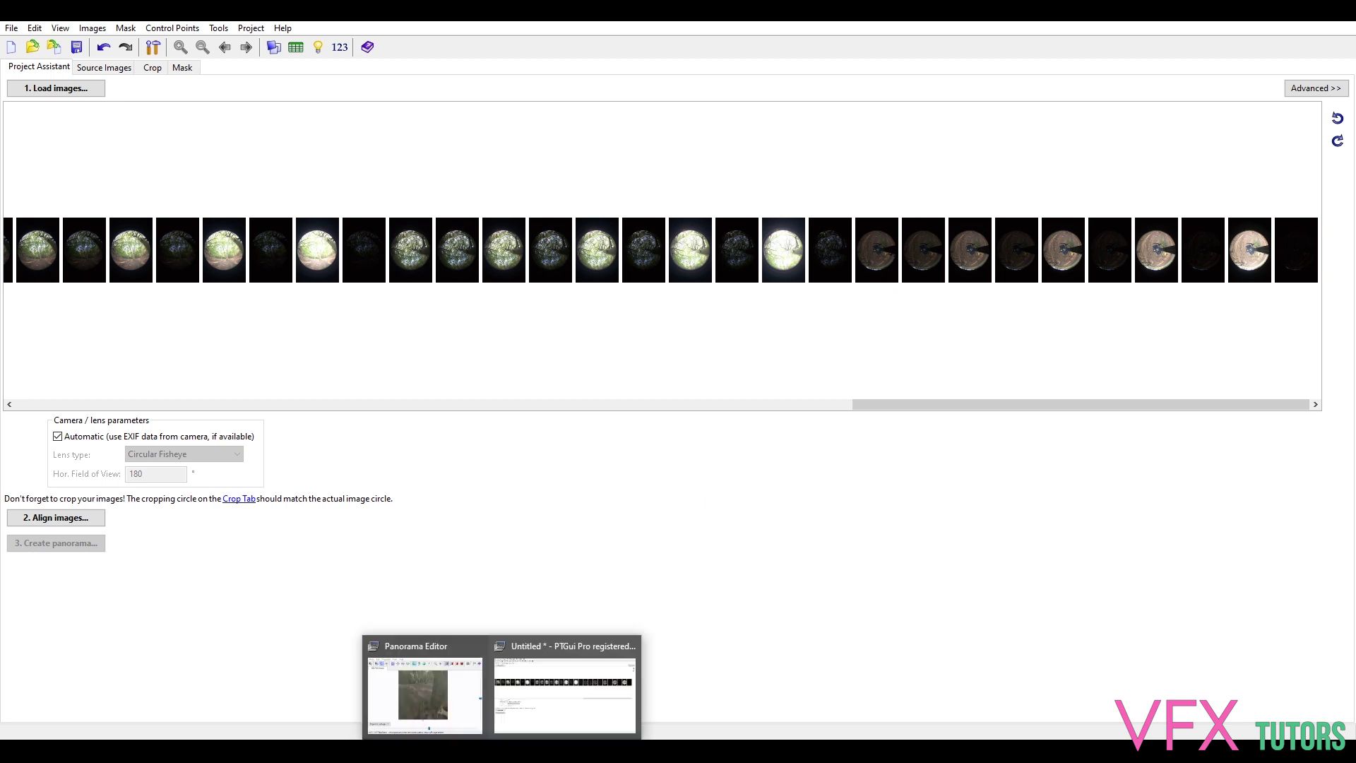
left_click(424, 682)
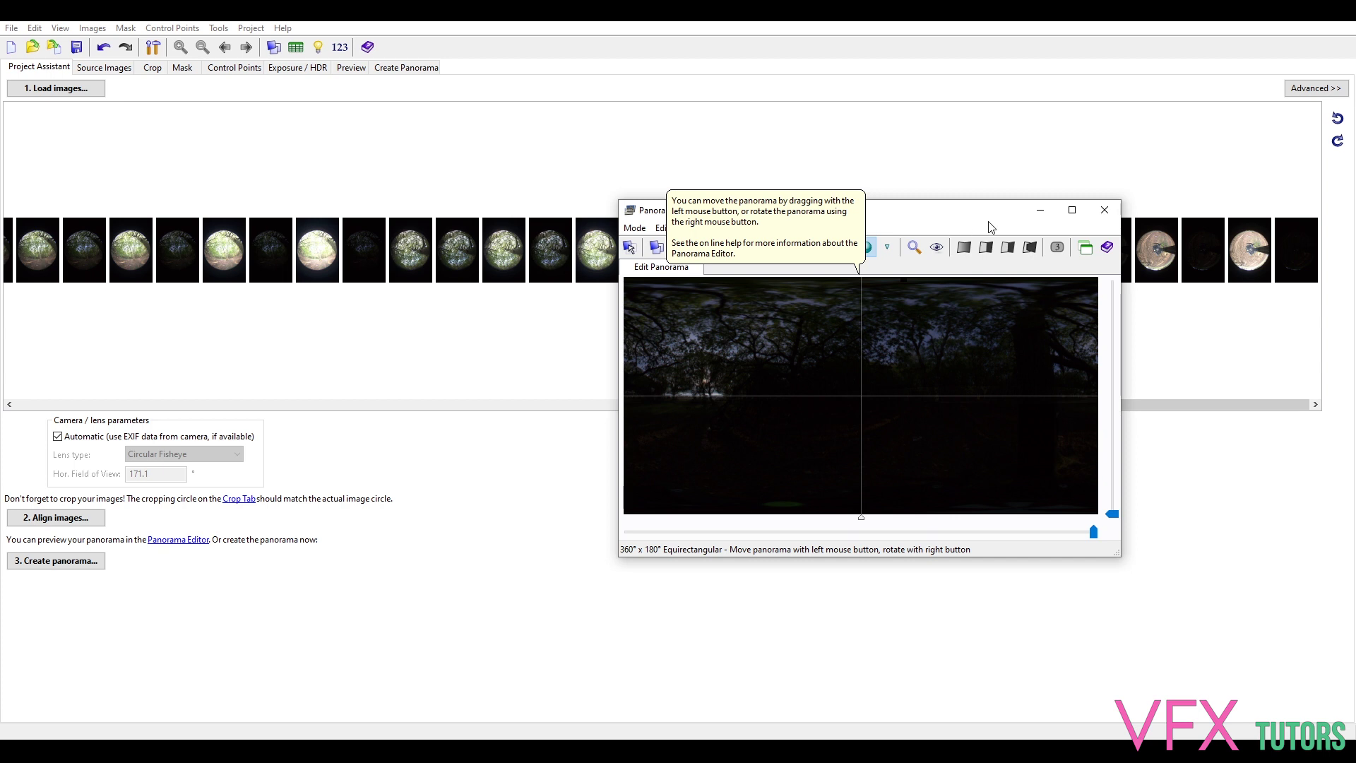
left_click_drag(986, 225, 1040, 231)
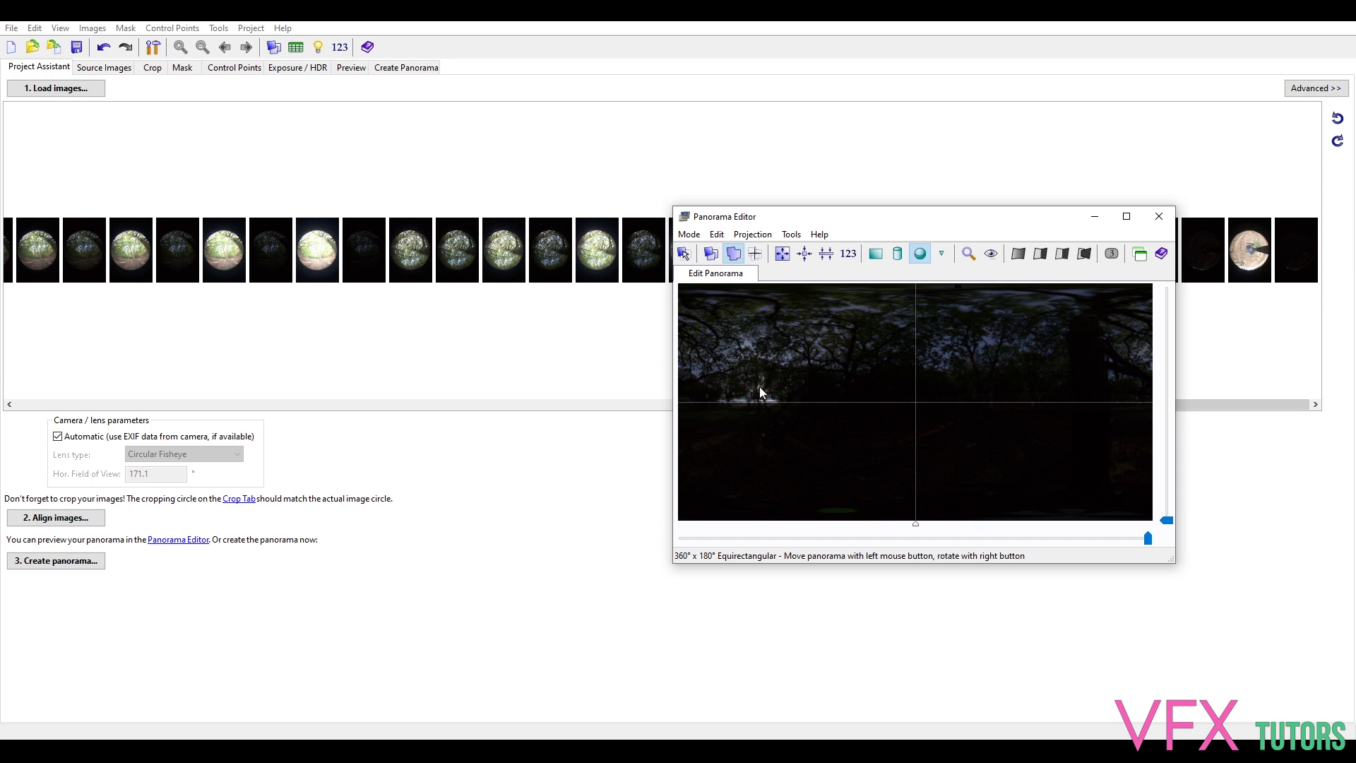
left_click_drag(915, 405, 1033, 403)
left_click_drag(908, 396, 920, 400)
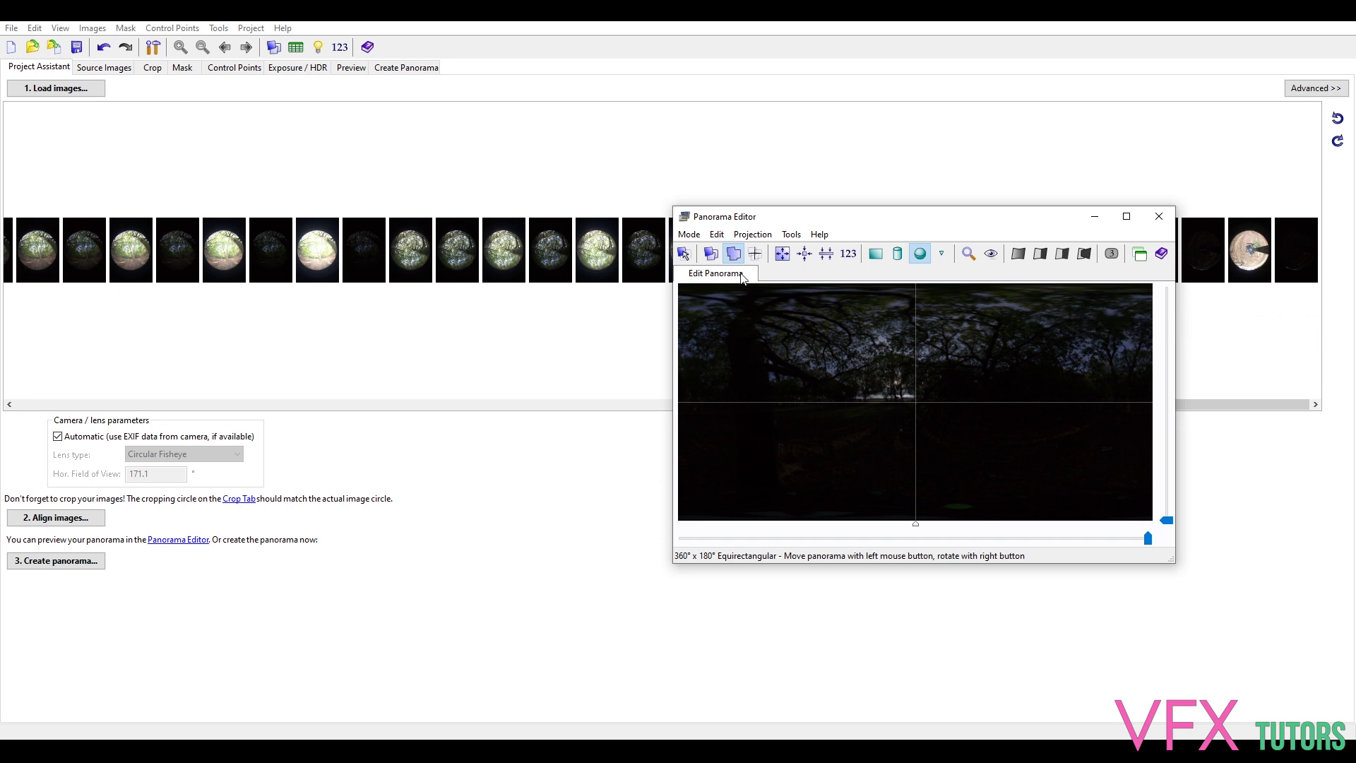
Try to straighten the panorama automatically in the Panorama Editor.
left_click(826, 253)
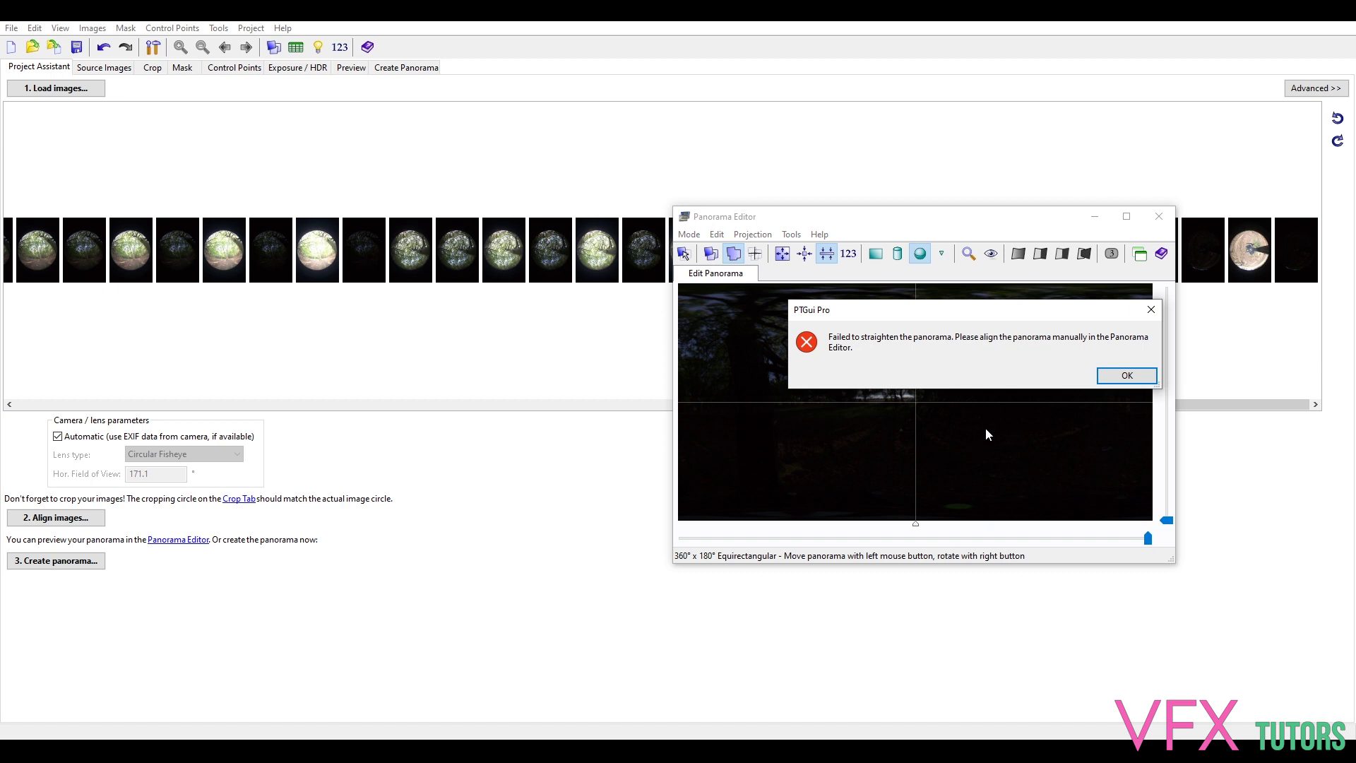
left_click(1123, 377)
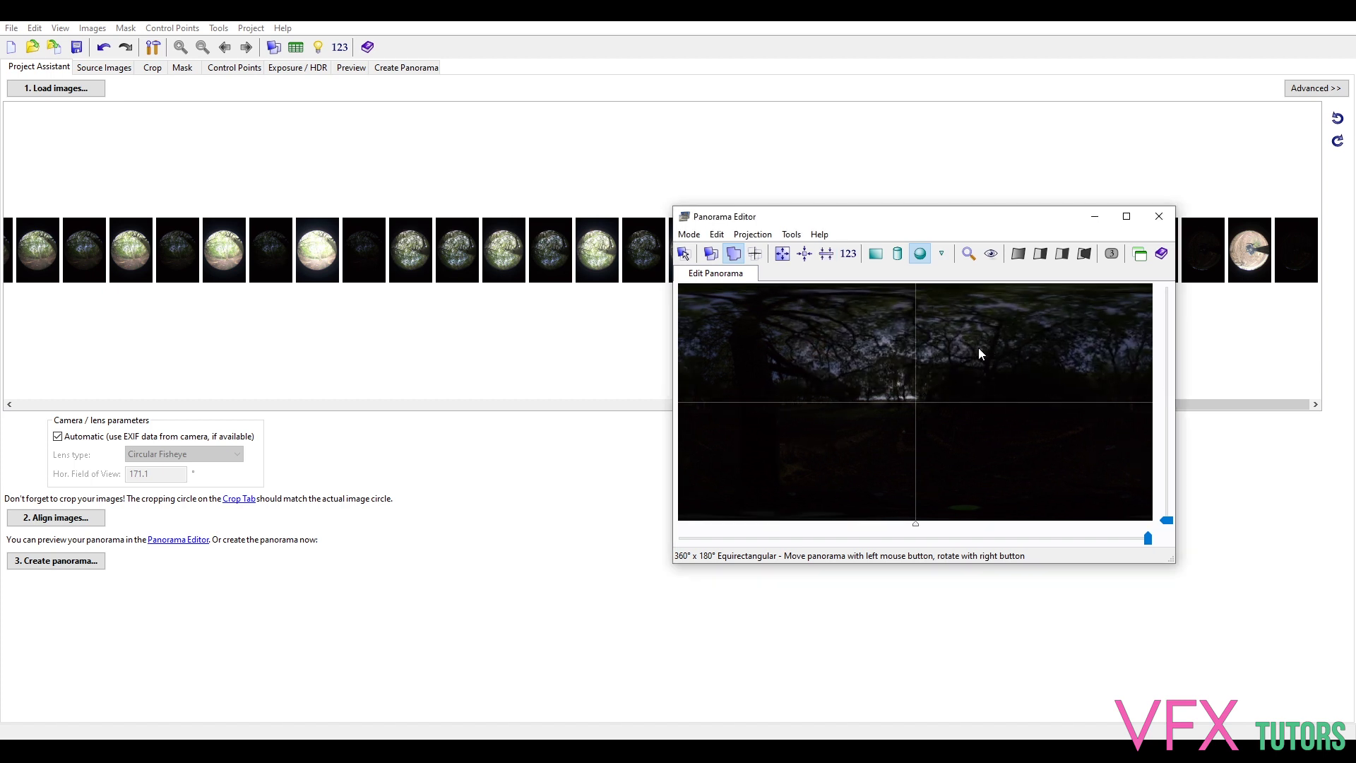
left_click(827, 253)
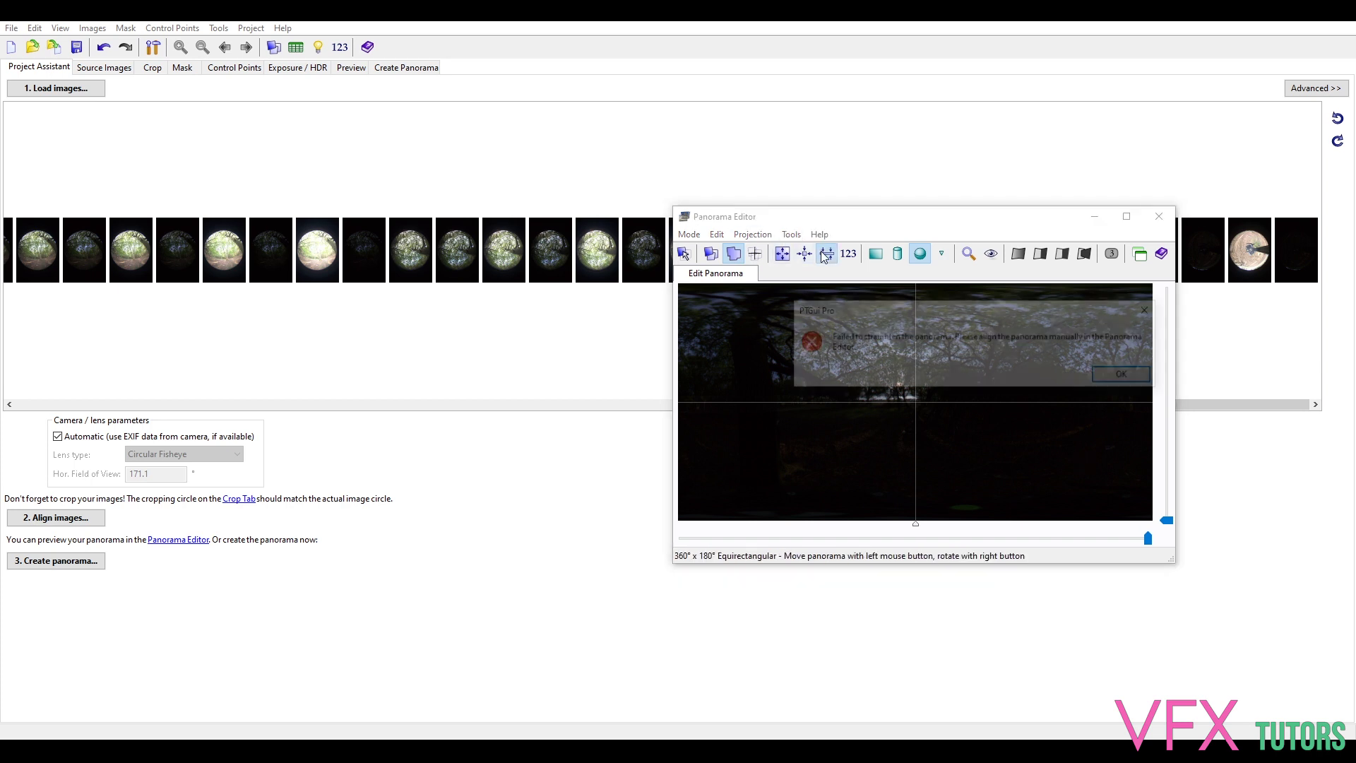
left_click(1128, 376)
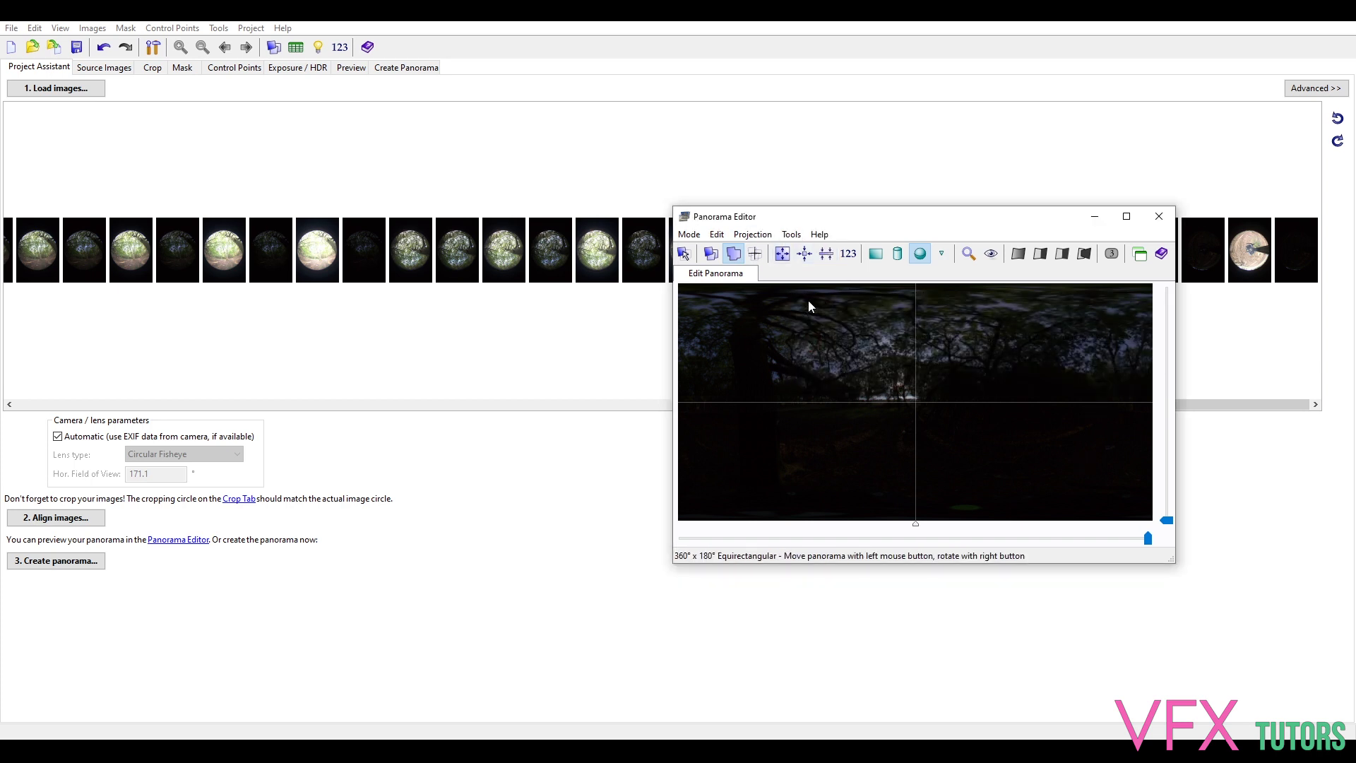
Look through the Panorama Editor's adjustment commands and try to level the panorama.
left_click(782, 255)
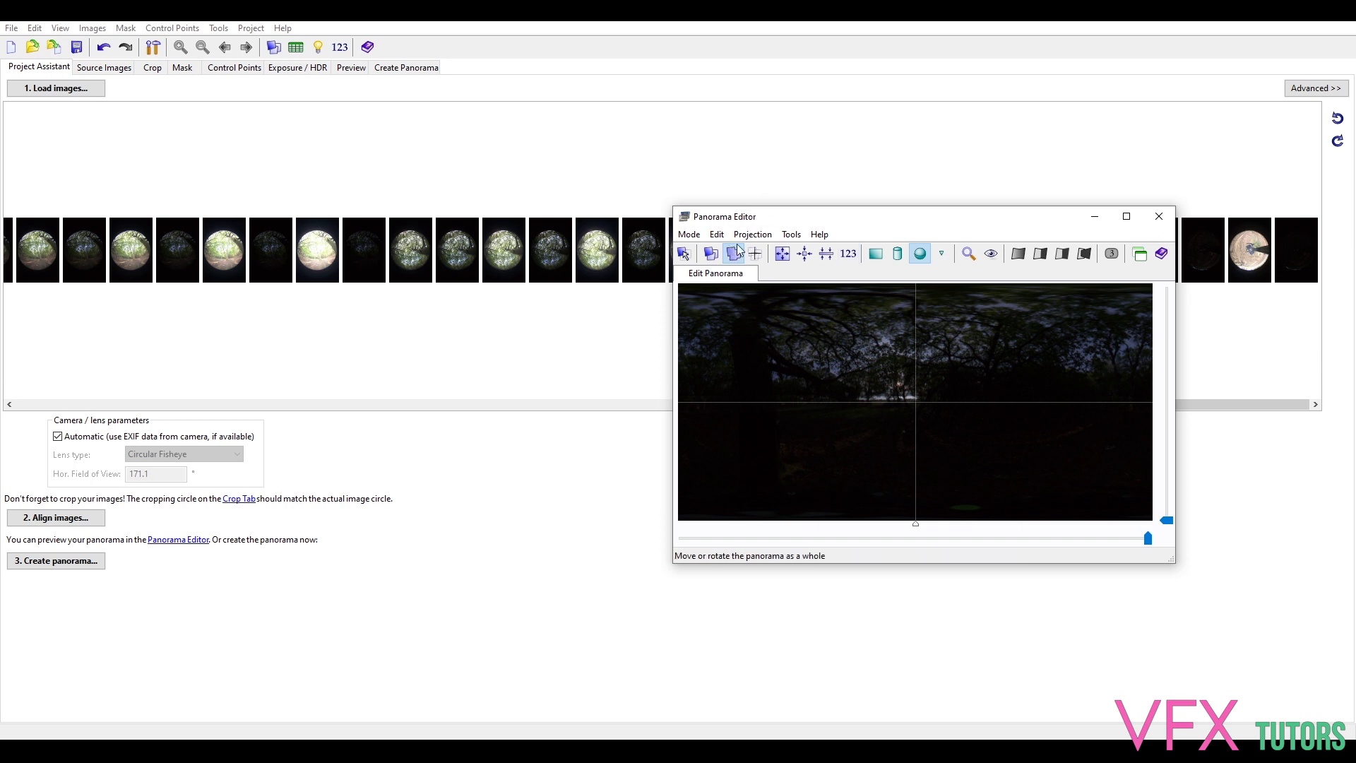
left_click(802, 235)
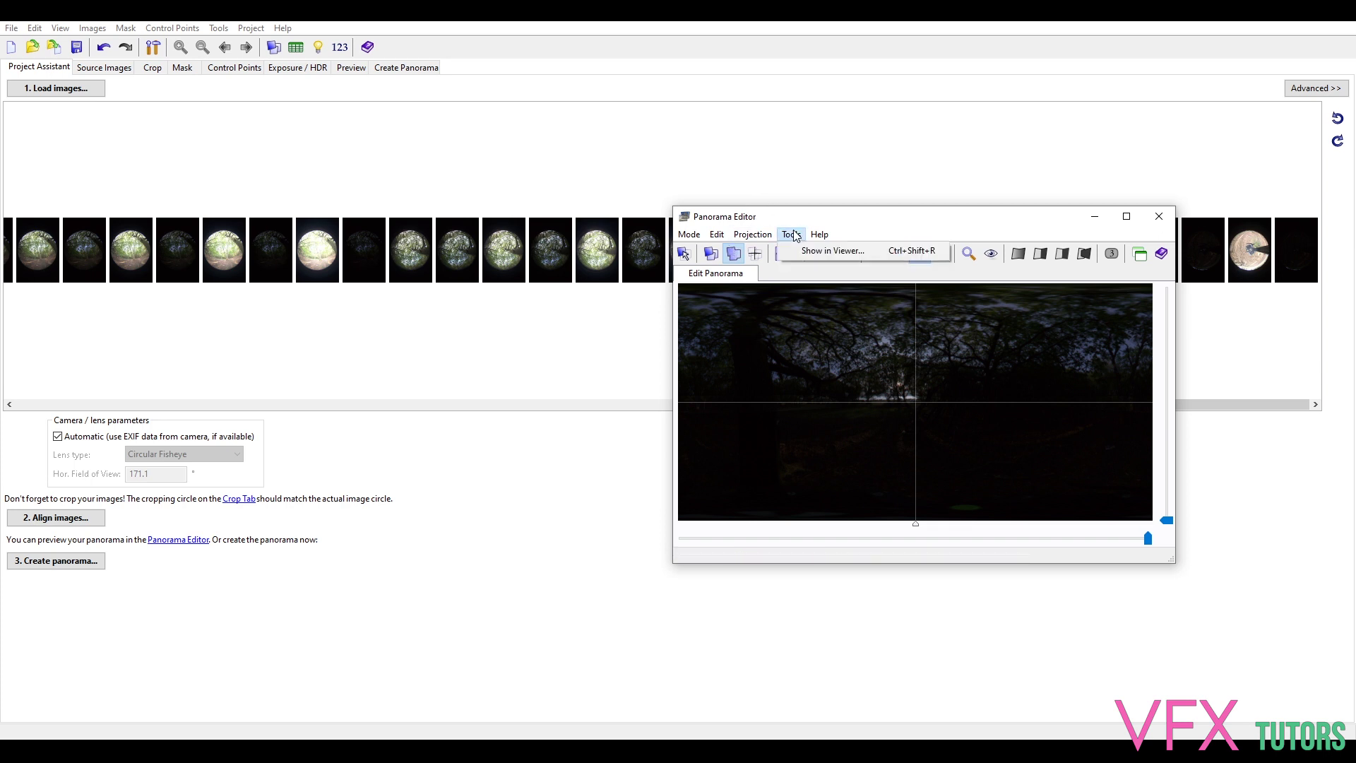
mouse_move(758, 236)
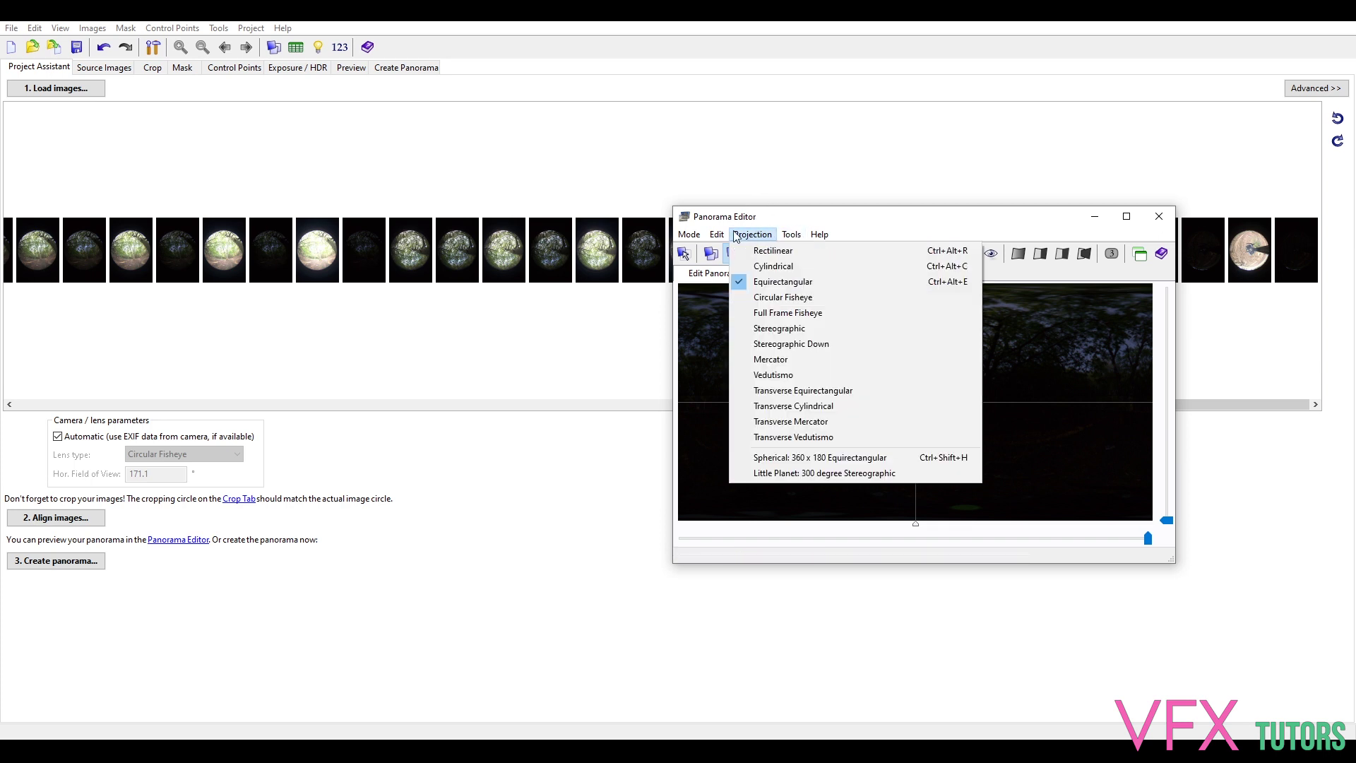
mouse_move(717, 237)
left_click(774, 385)
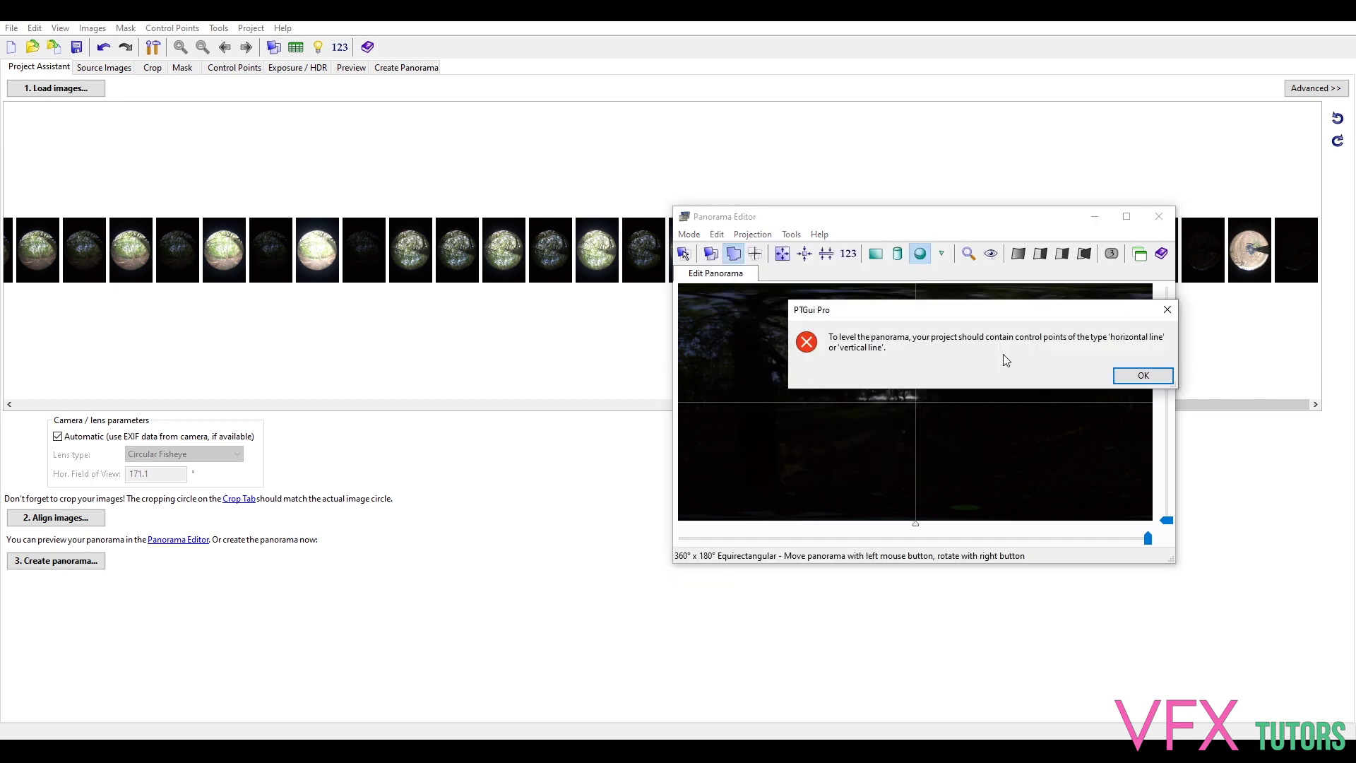
left_click(1138, 374)
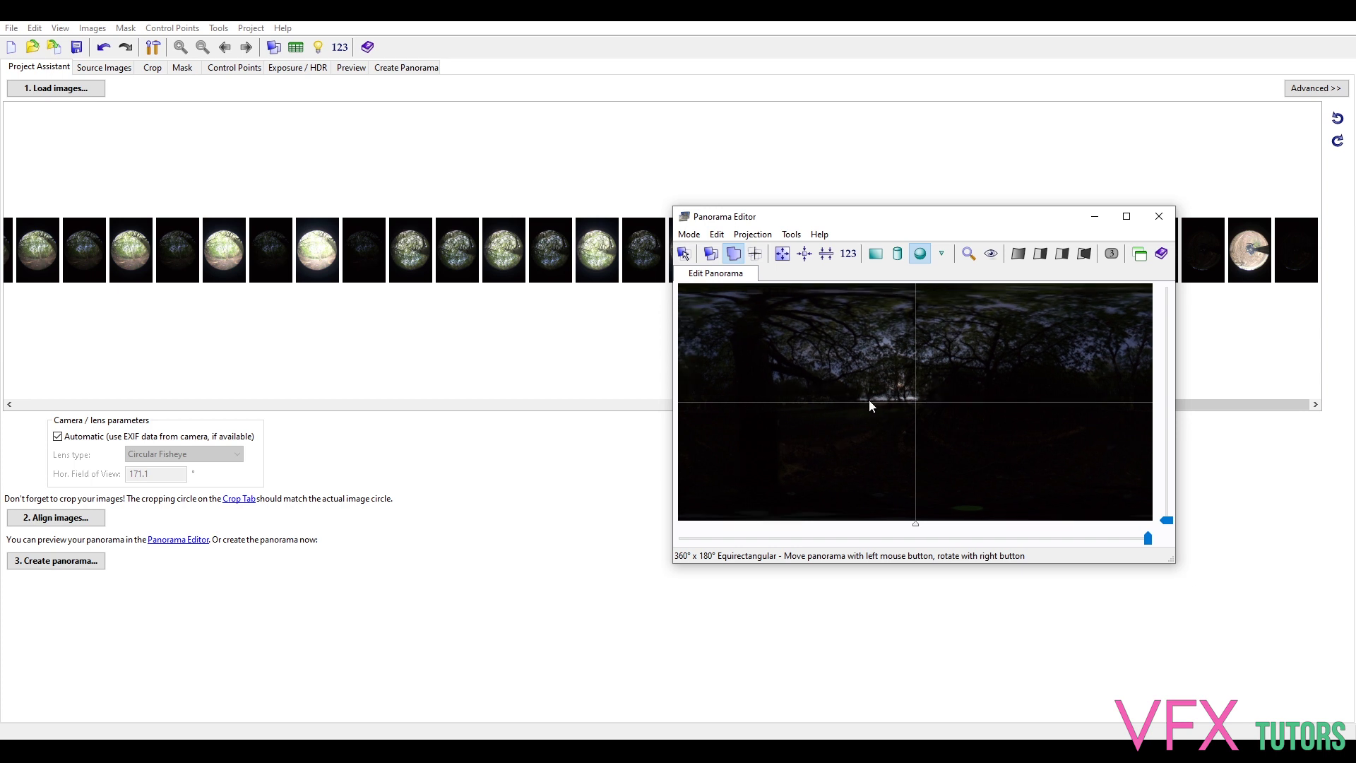
Minimize the Panorama Editor, open the panorama output settings and set the HDR file format to OpenEXR (.exr).
left_click(1098, 223)
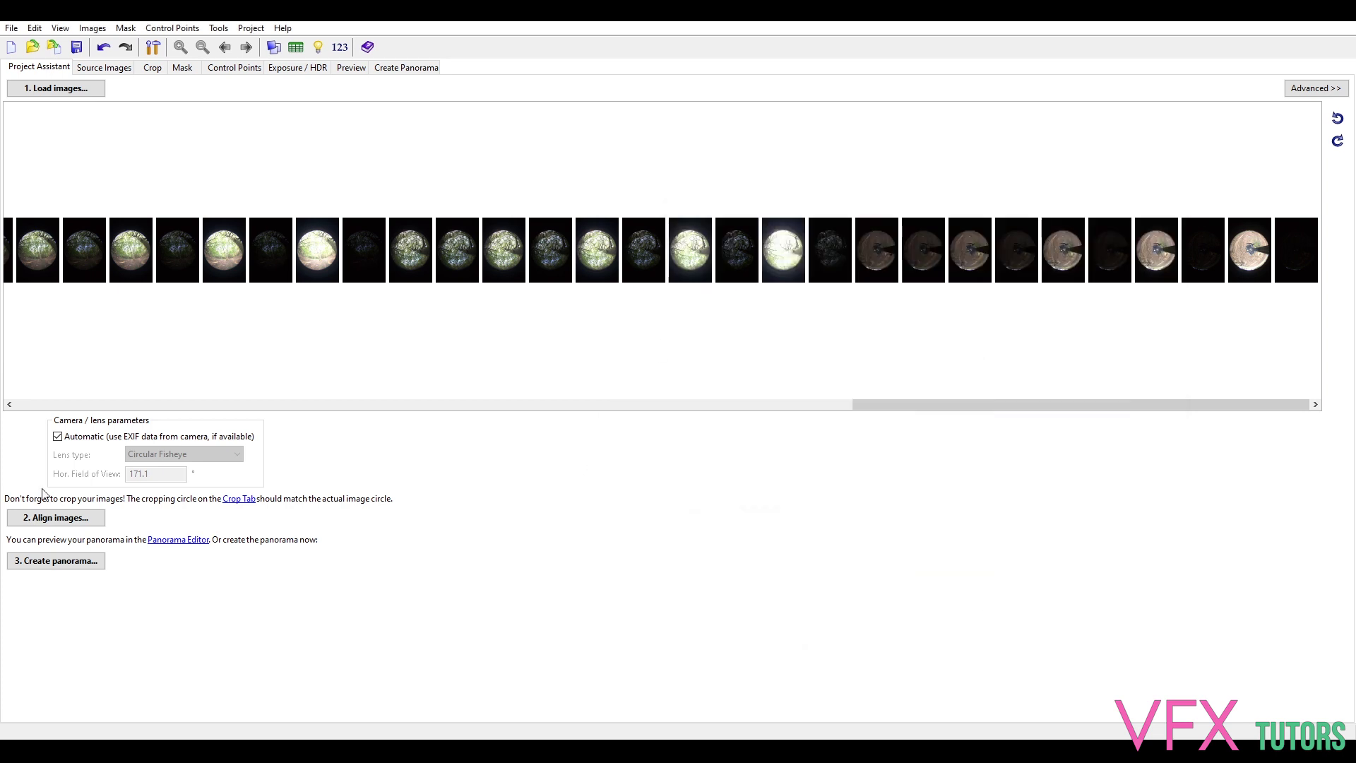
left_click(41, 563)
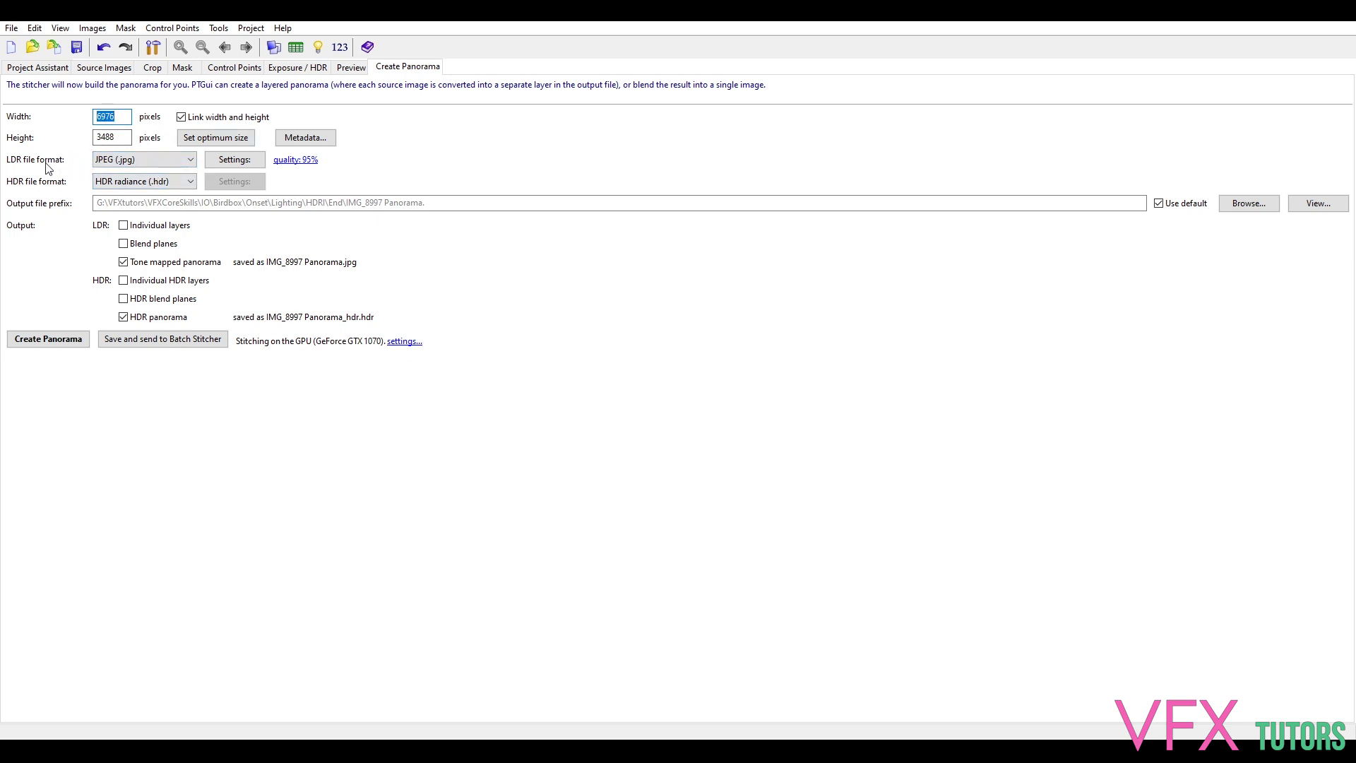
left_click(125, 163)
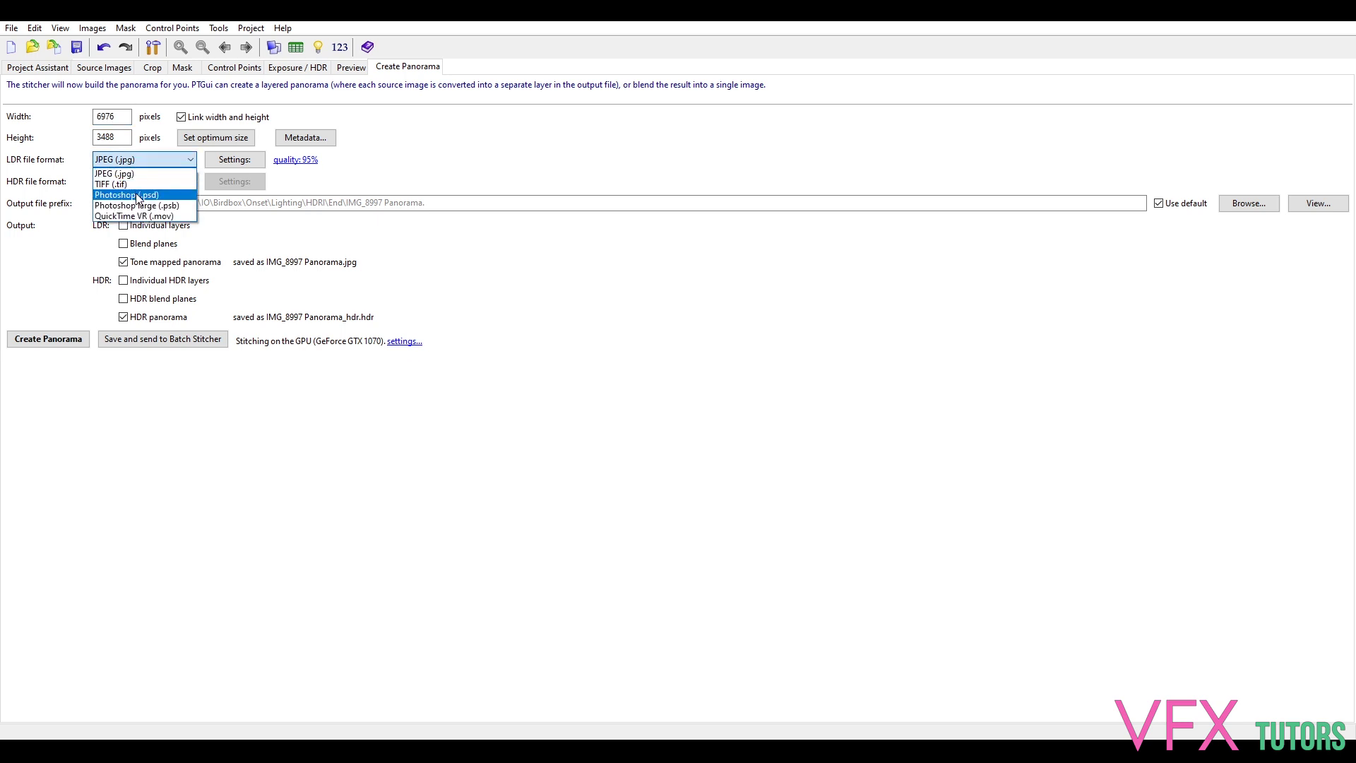
left_click(144, 166)
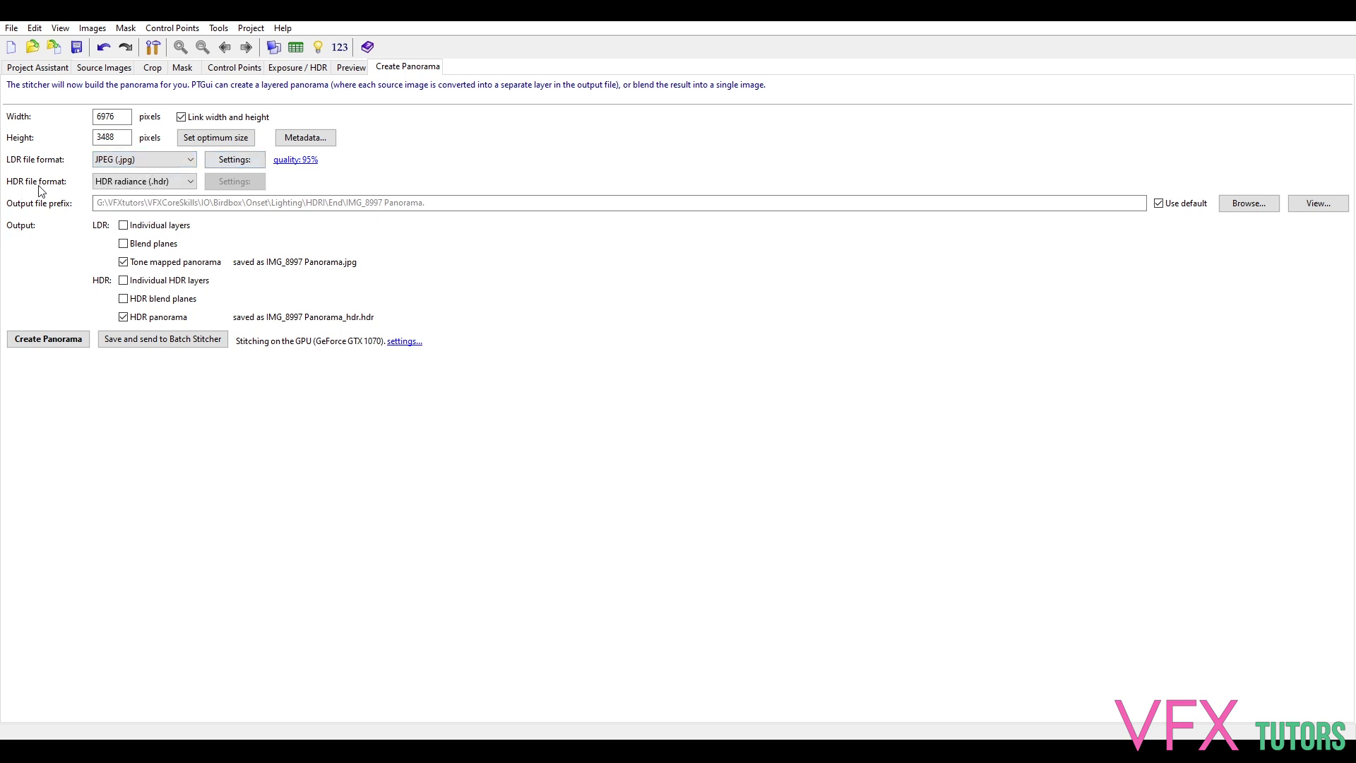
left_click(130, 185)
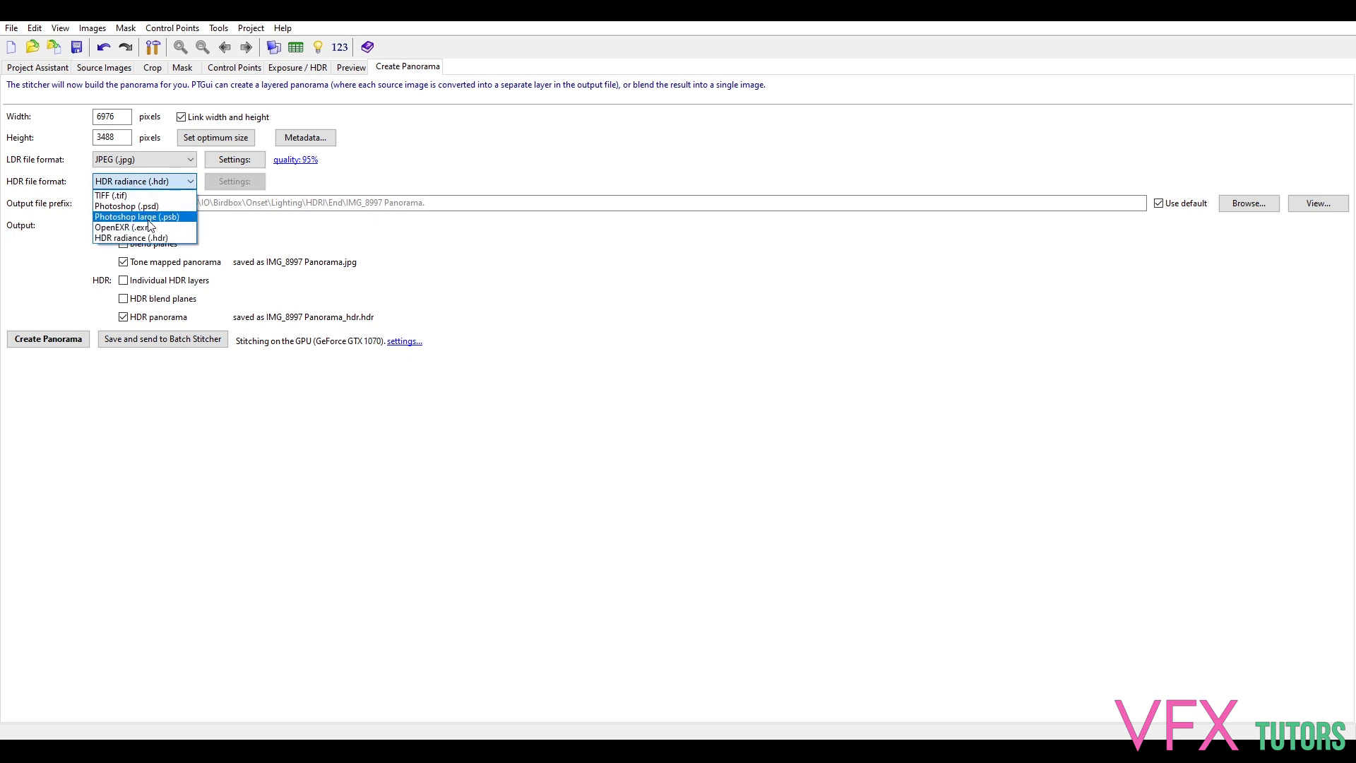
left_click(119, 227)
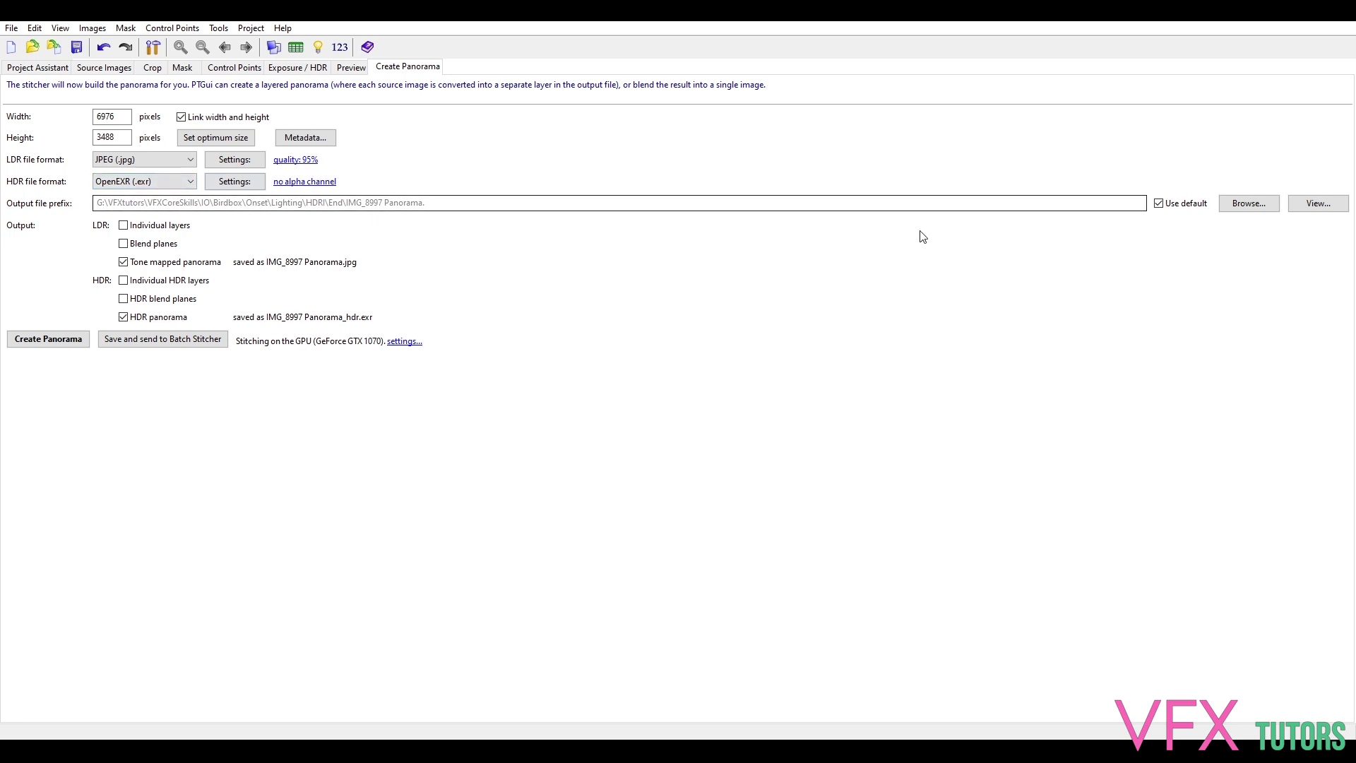
Browse for the output location and go to the HDRI folder under Birdbox\Onset\Lighting.
left_click(1244, 206)
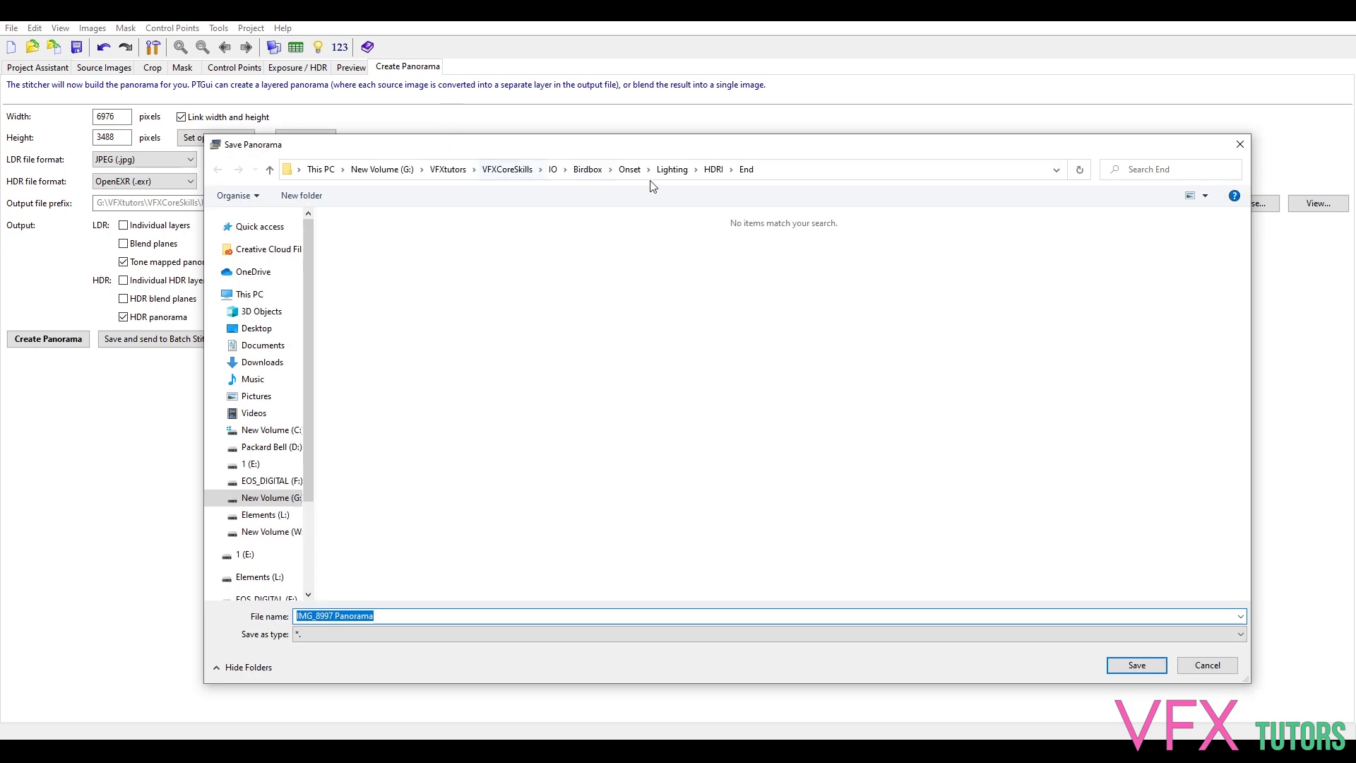
left_click(631, 171)
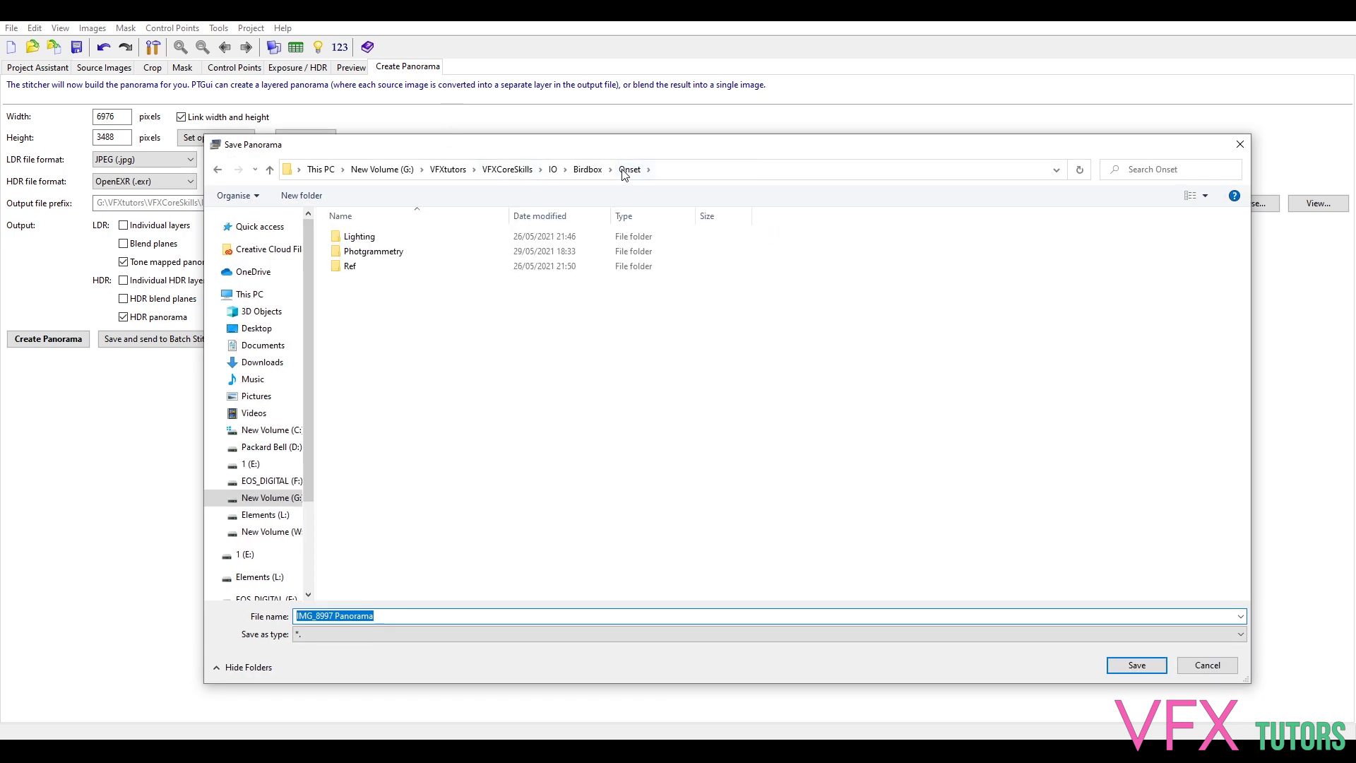
left_click(588, 169)
double_click(378, 254)
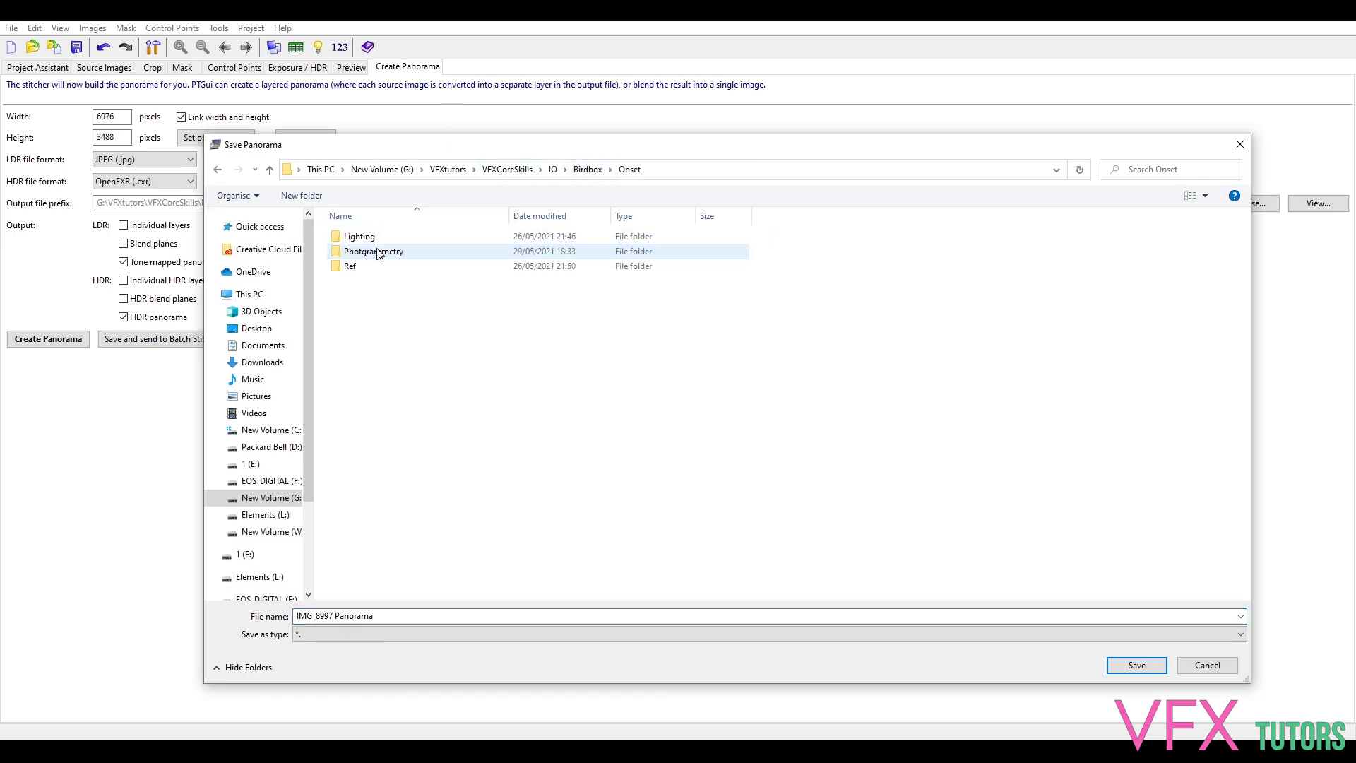
double_click(362, 237)
left_click(395, 240)
double_click(396, 240)
Create a folder named 01_ProcessedHDRI inside the HDRI folder.
right_click(410, 311)
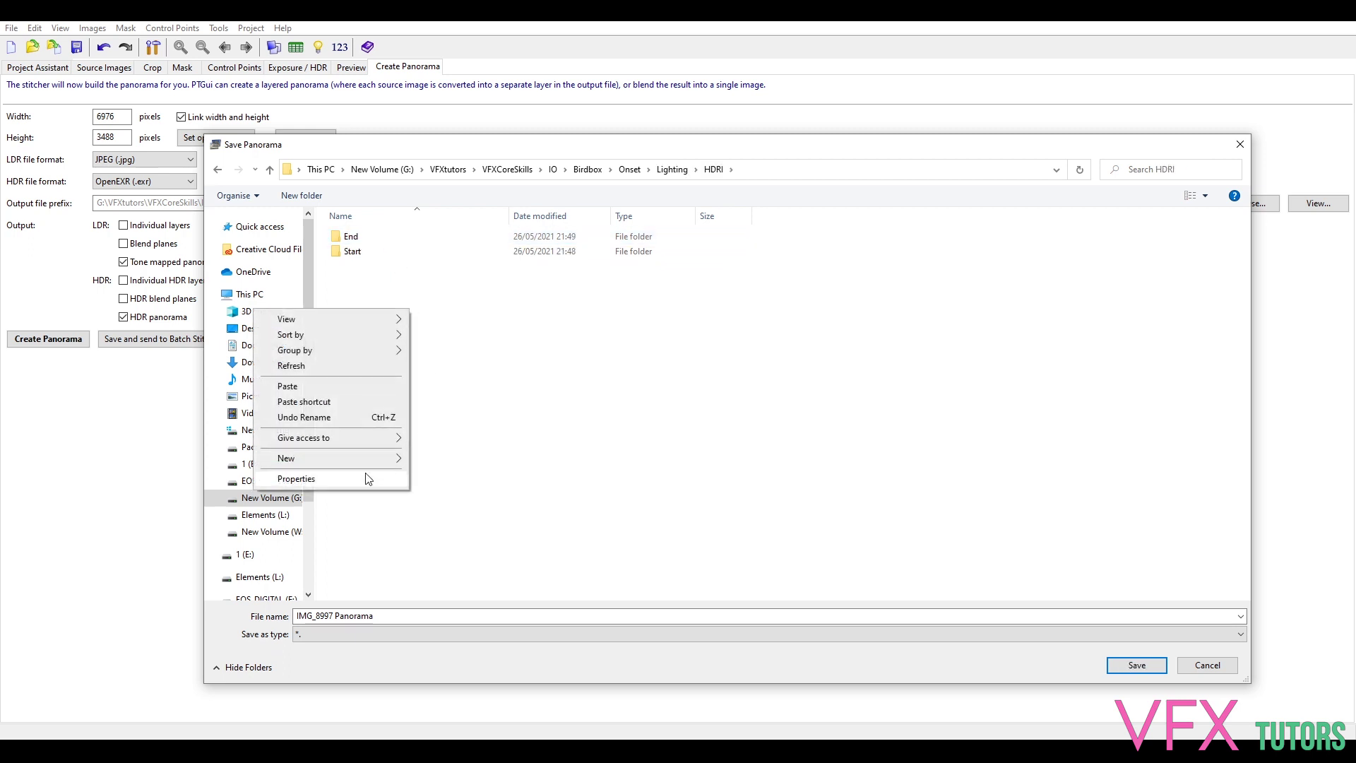
left_click(443, 459)
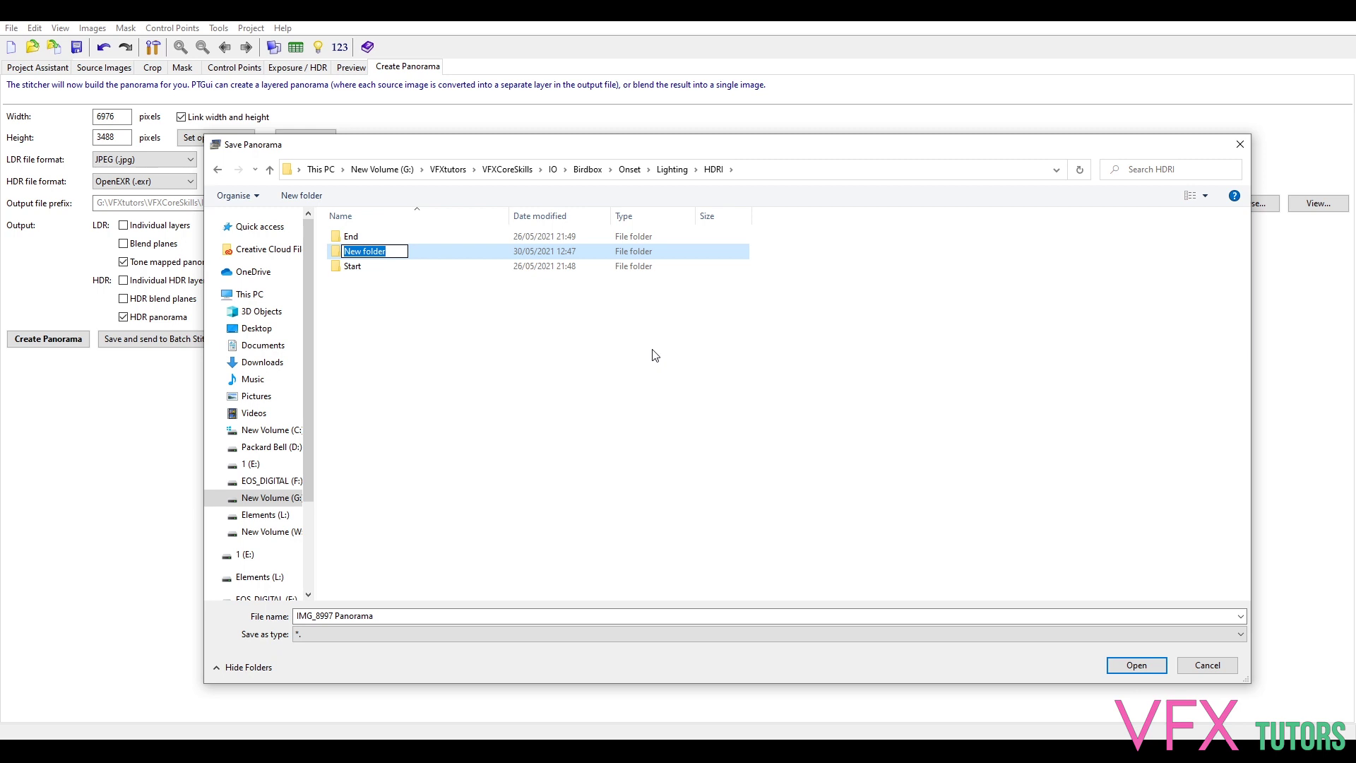
type("PRocessed")
key("BackSpace")
type("r")
key("Home")
type("01_")
type("HDRI")
key("Return")
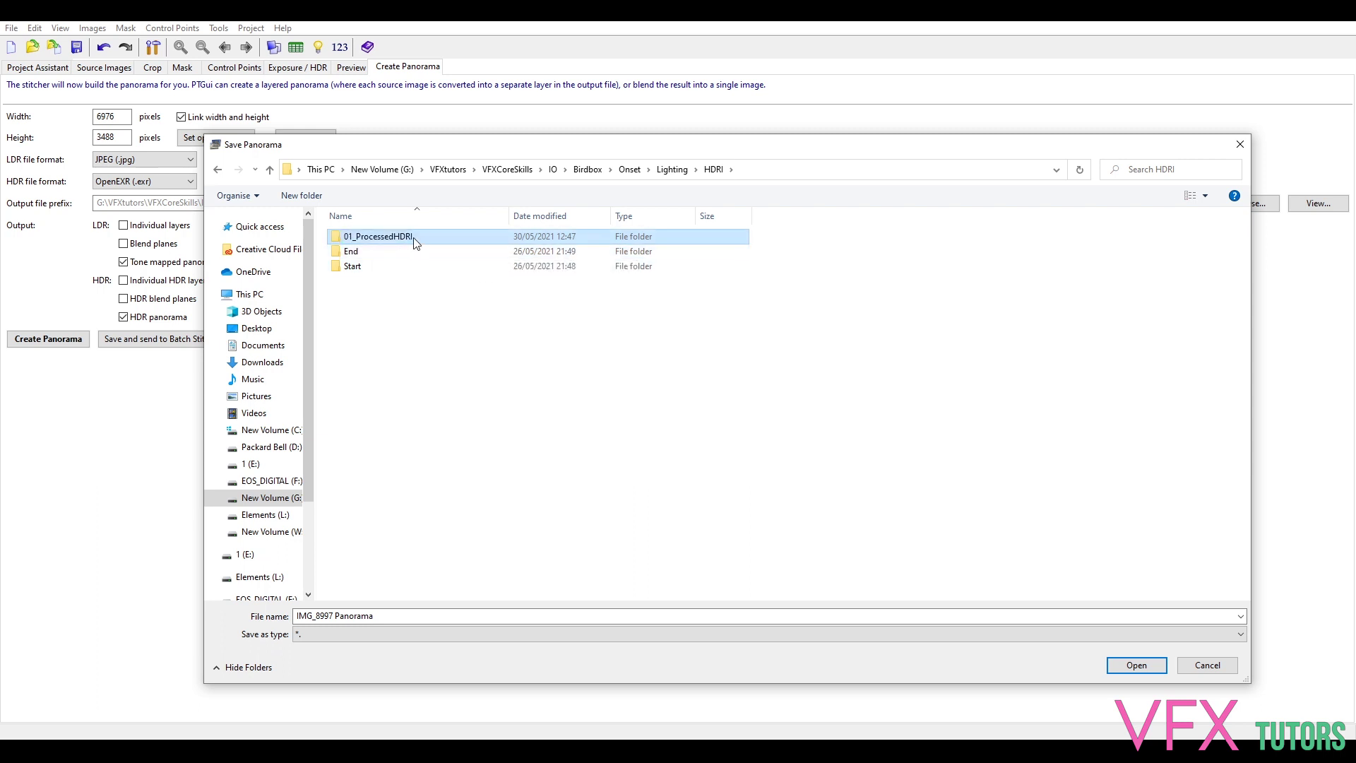
Set the output file to Birdbox_HDRI_v001 in the 01_ProcessedHDRI folder and create the panorama.
double_click(415, 243)
left_click(862, 634)
left_click_drag(380, 614, 141, 590)
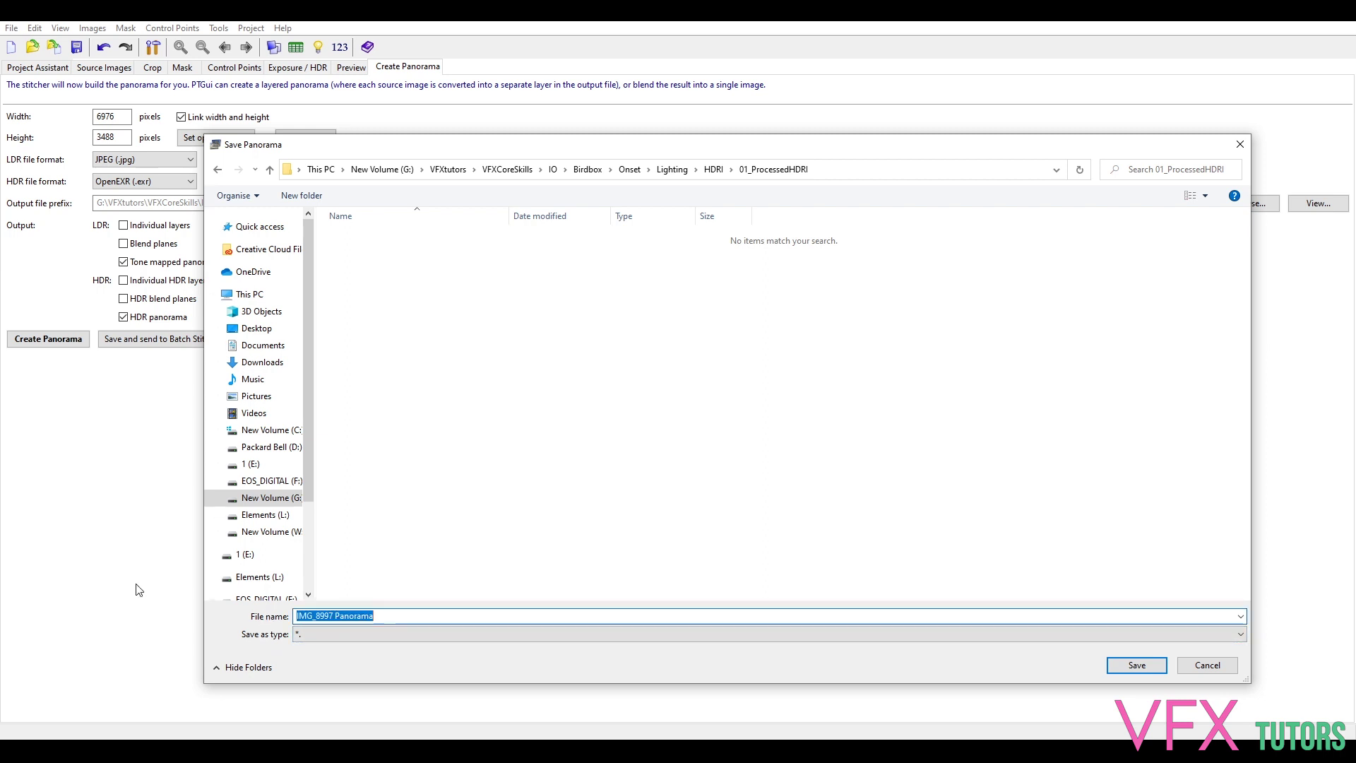
type("Birdbox_HDRI_v001")
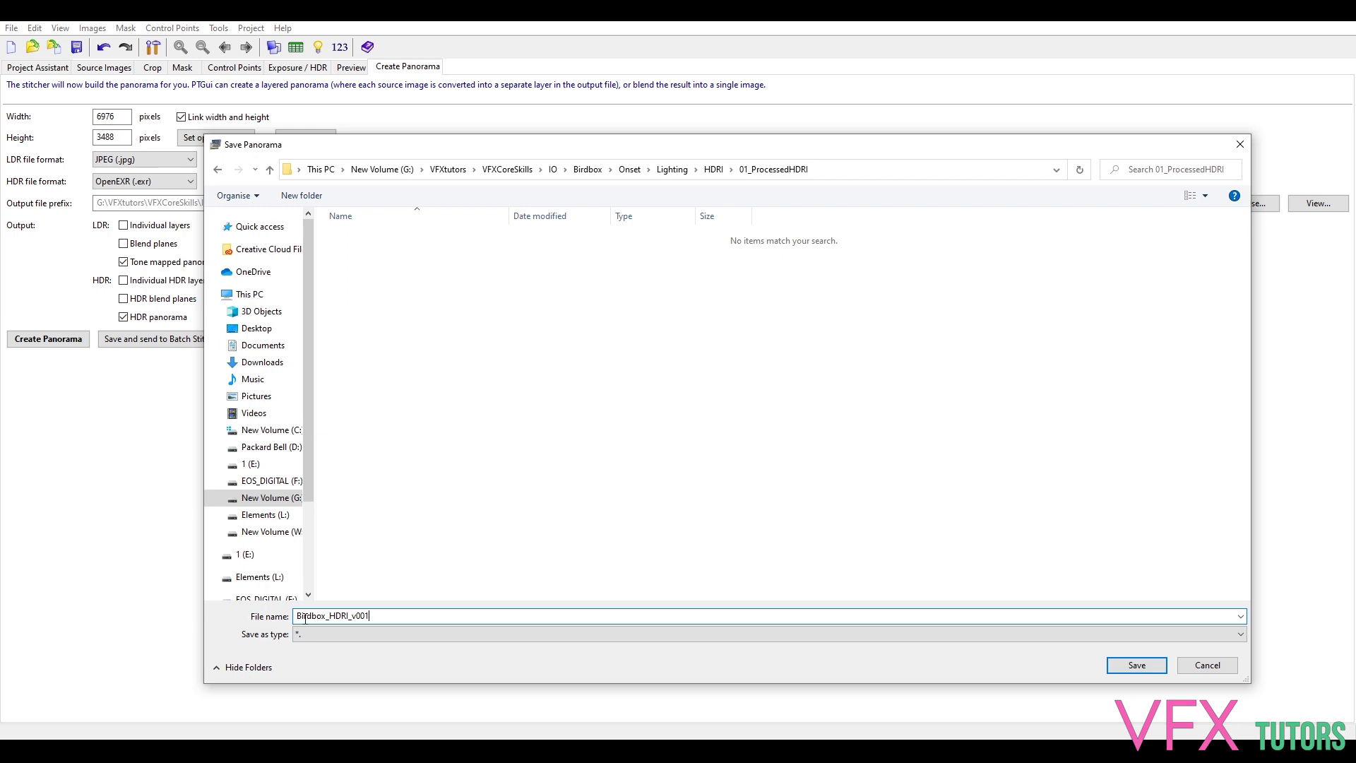
left_click(1161, 671)
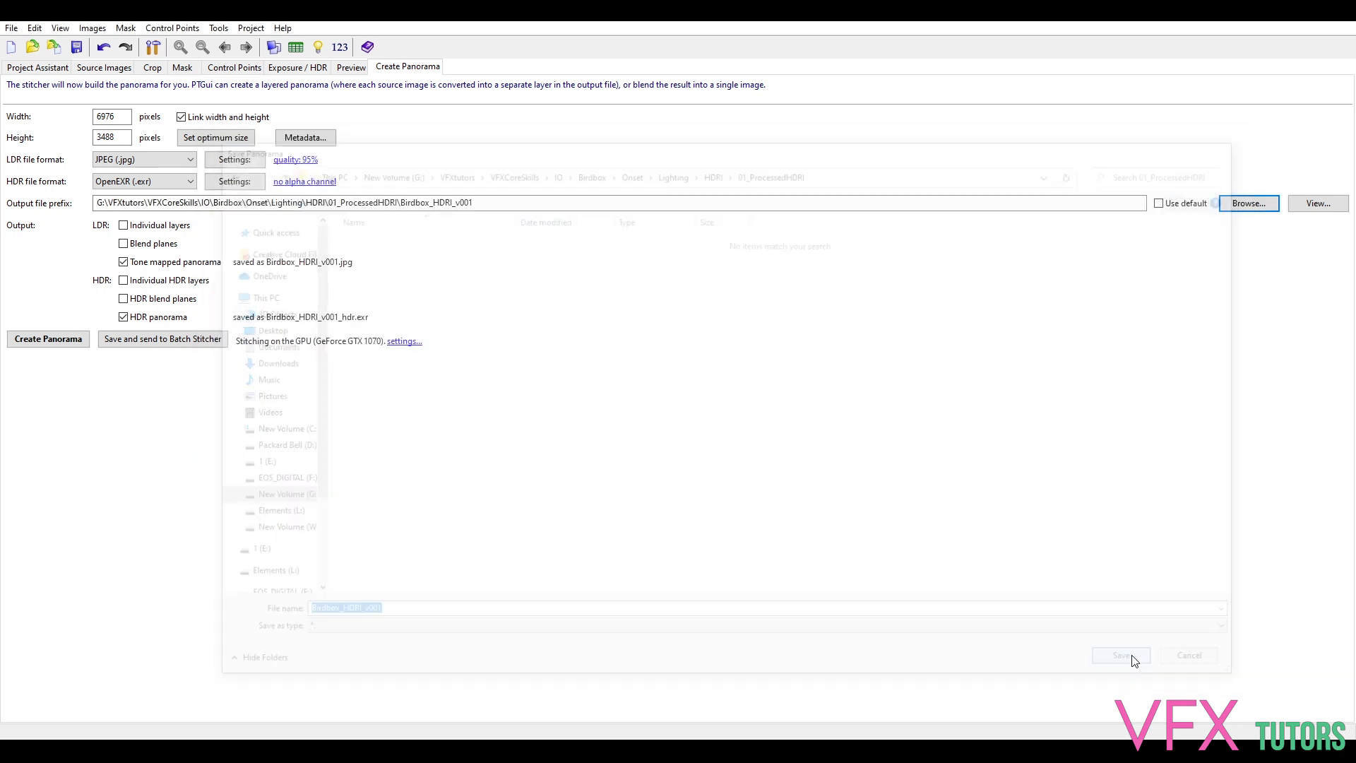
left_click(54, 340)
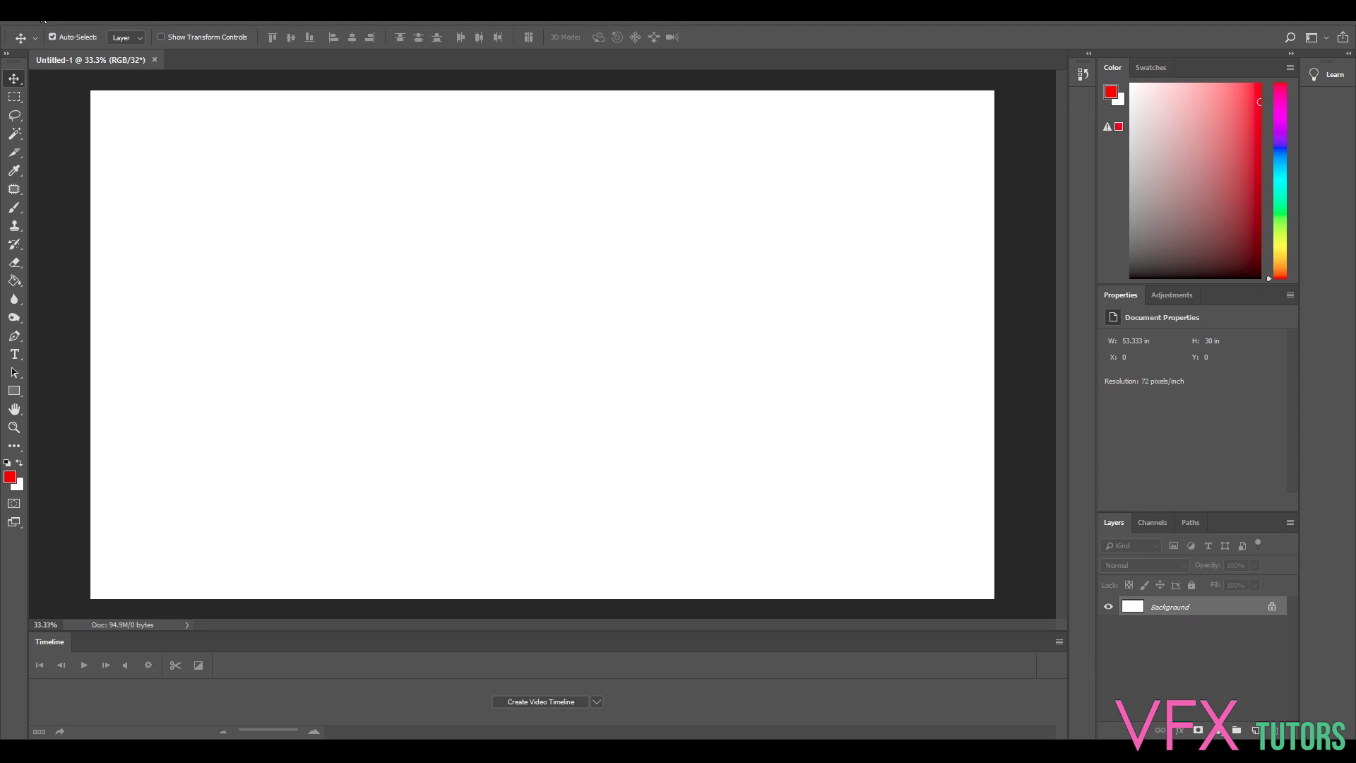
Switch to Photoshop and open Birdbox_HDRI_v001.jpg and Birdbox_HDRI_v001_hdr.exr from 01_ProcessedHDRI, reading the EXR's alpha channel as transparency.
left_click(39, 10)
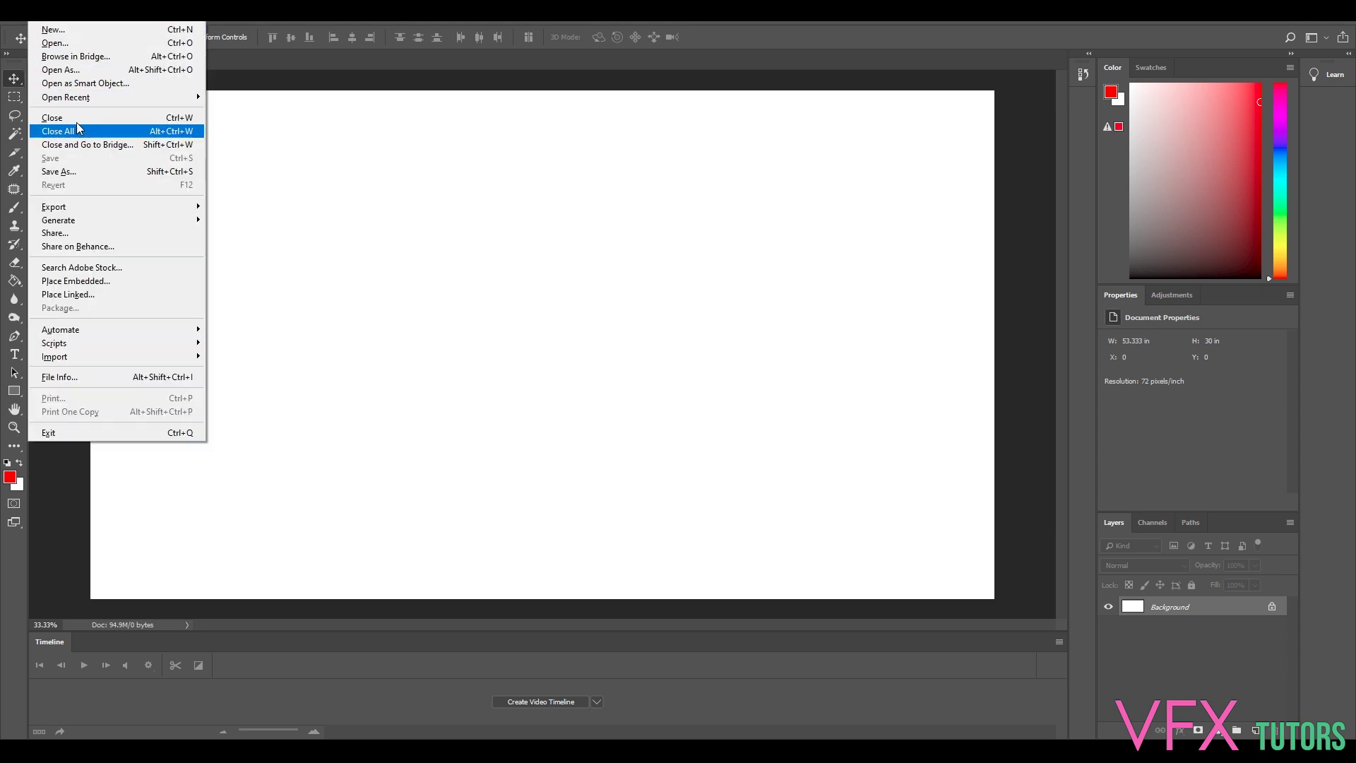
left_click(55, 43)
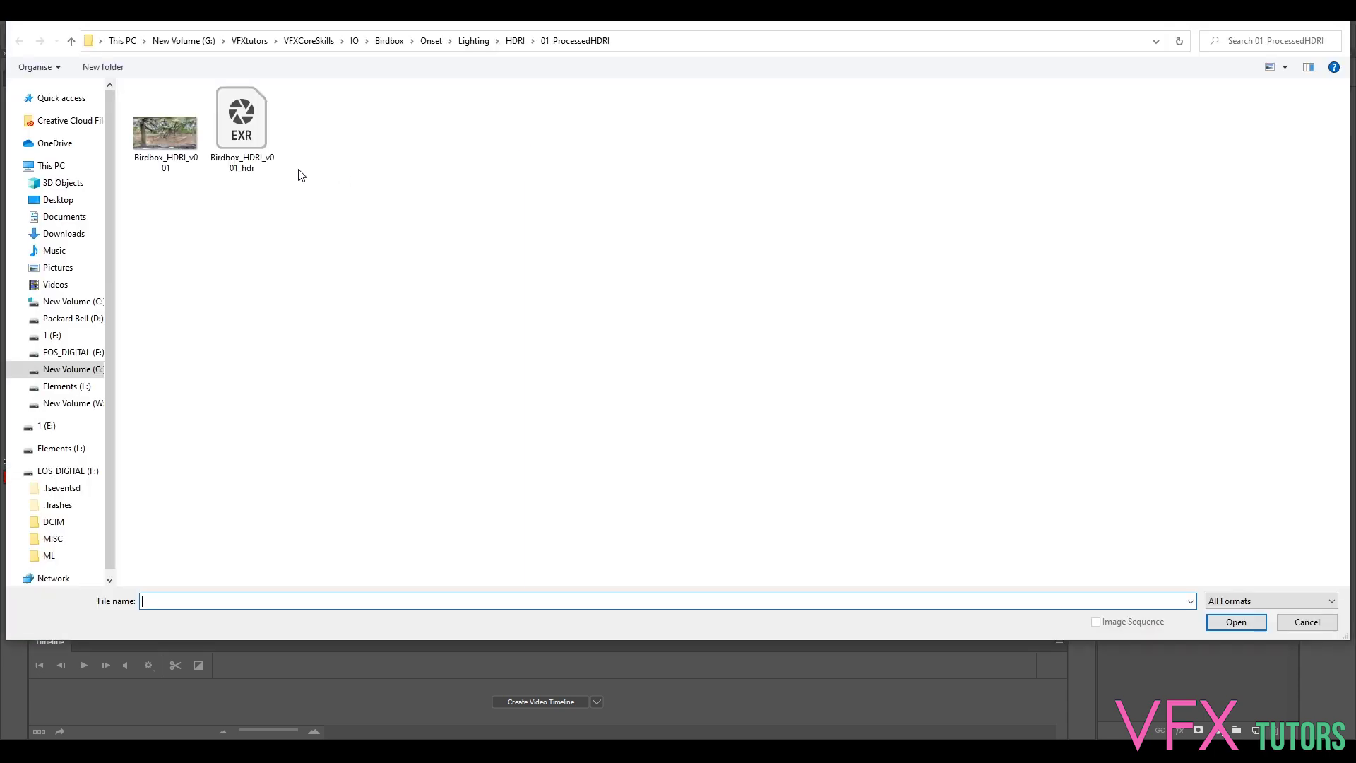
left_click(167, 141)
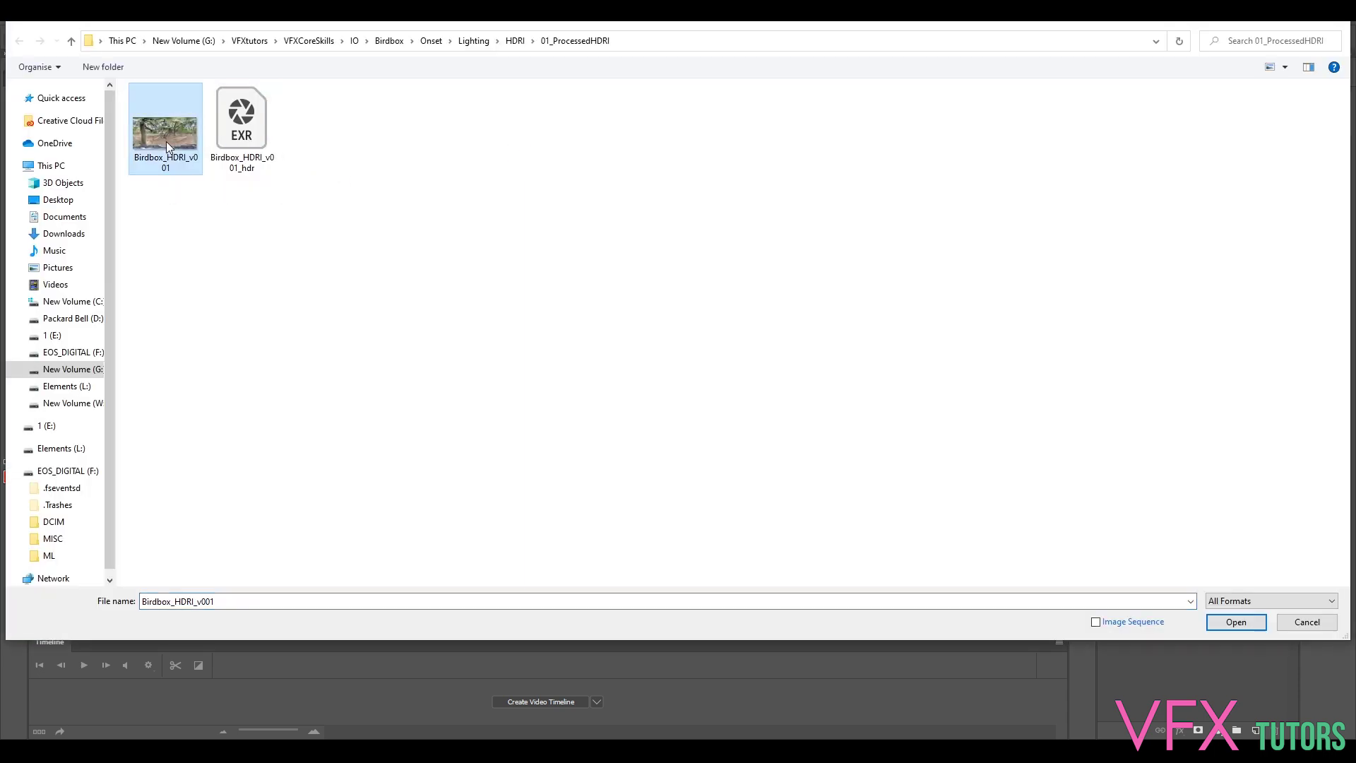
left_click_drag(188, 220, 289, 90)
left_click(1225, 622)
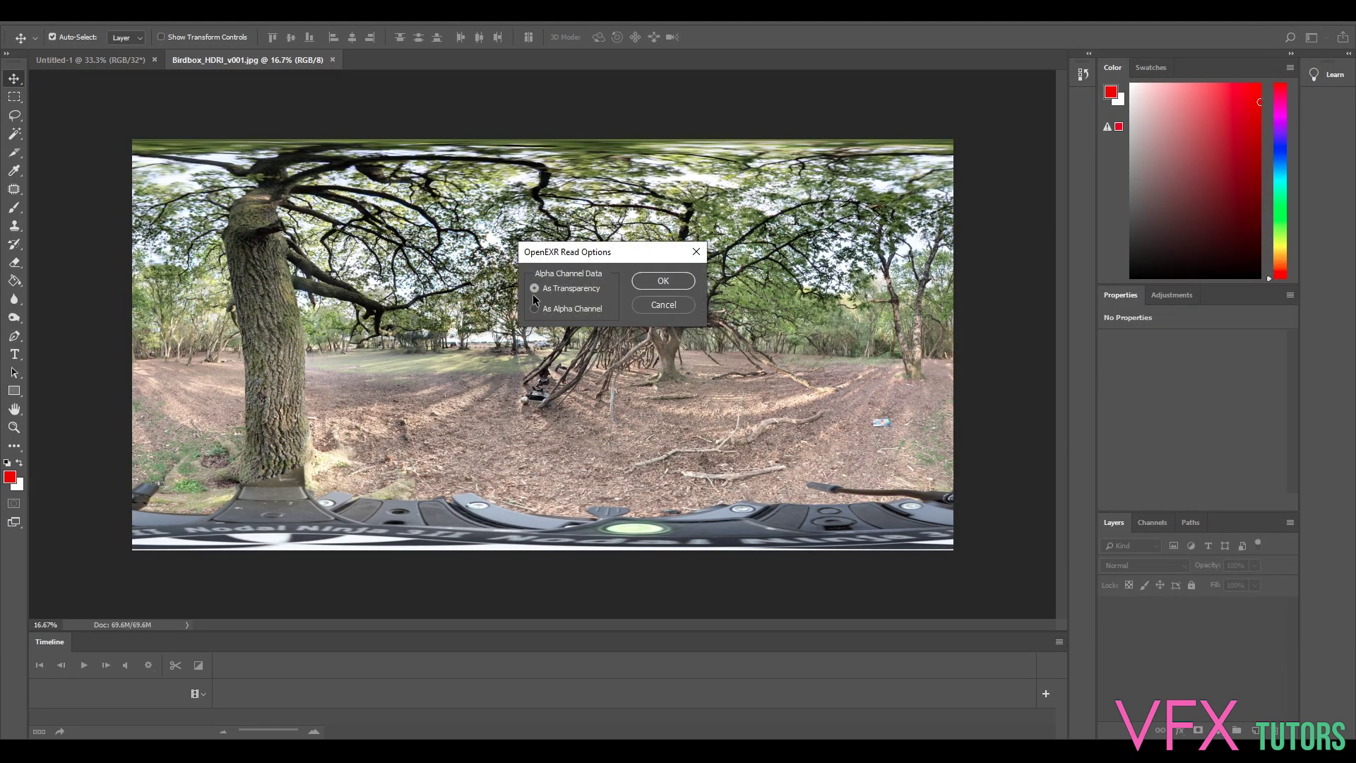
left_click(663, 282)
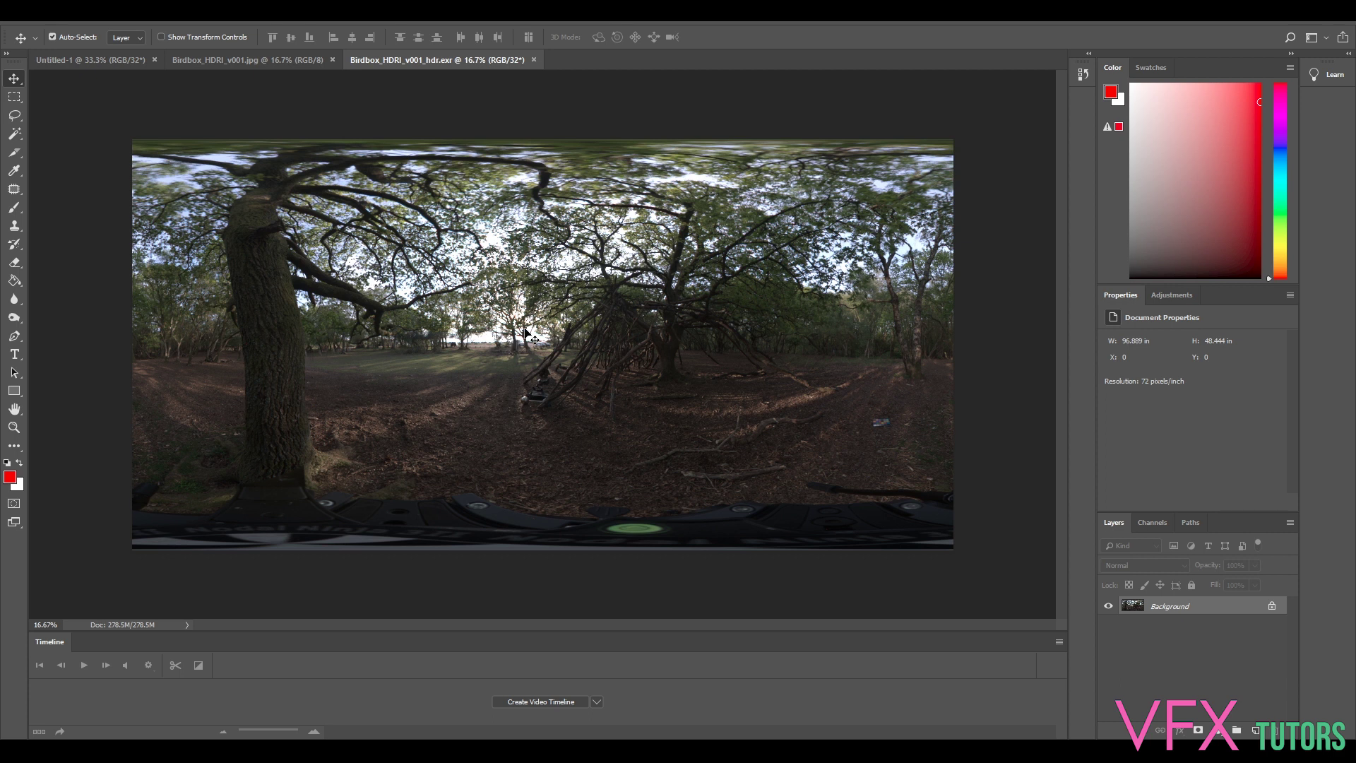
Examine the JPG panorama up close around the tree base and tripod head for stitching quality.
left_click(227, 62)
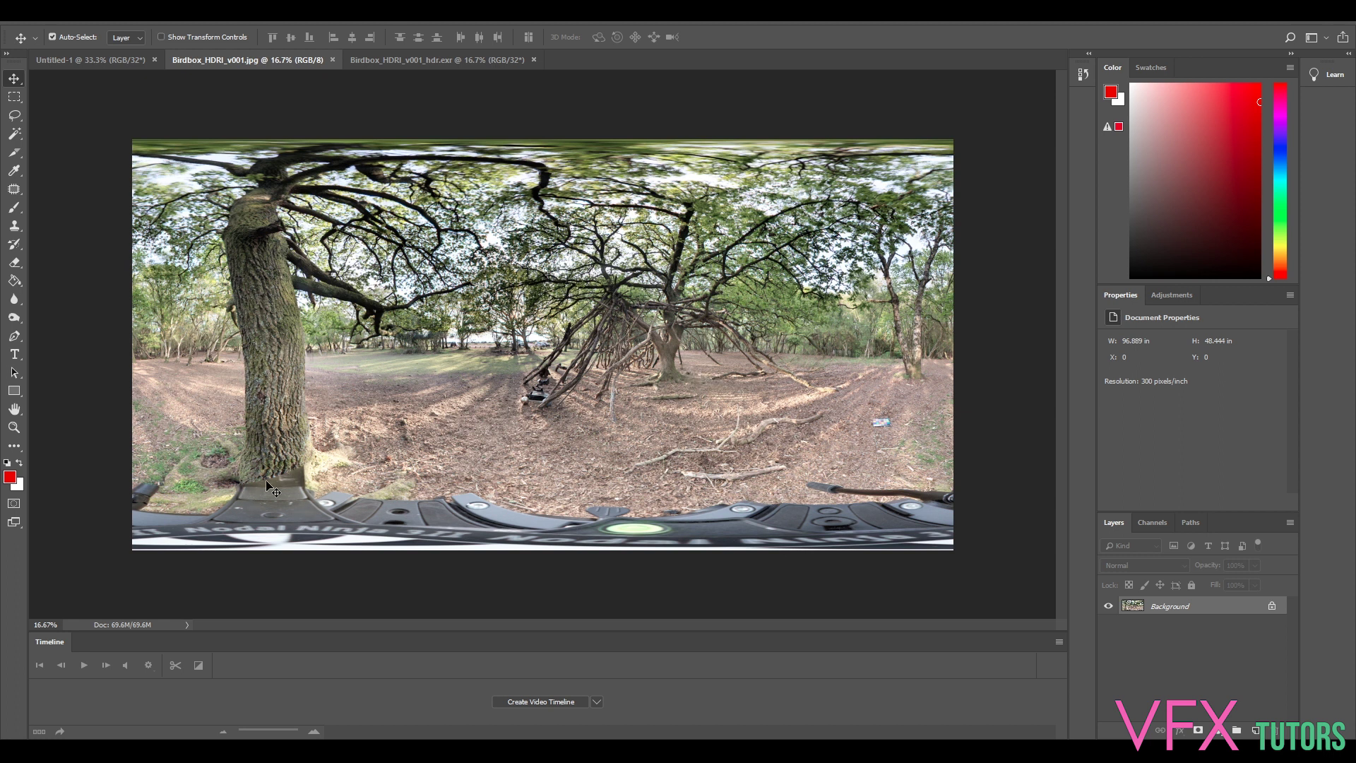
scroll(258, 506, "up", 3)
scroll(258, 508, "down", 2)
left_click_drag(646, 623, 580, 625)
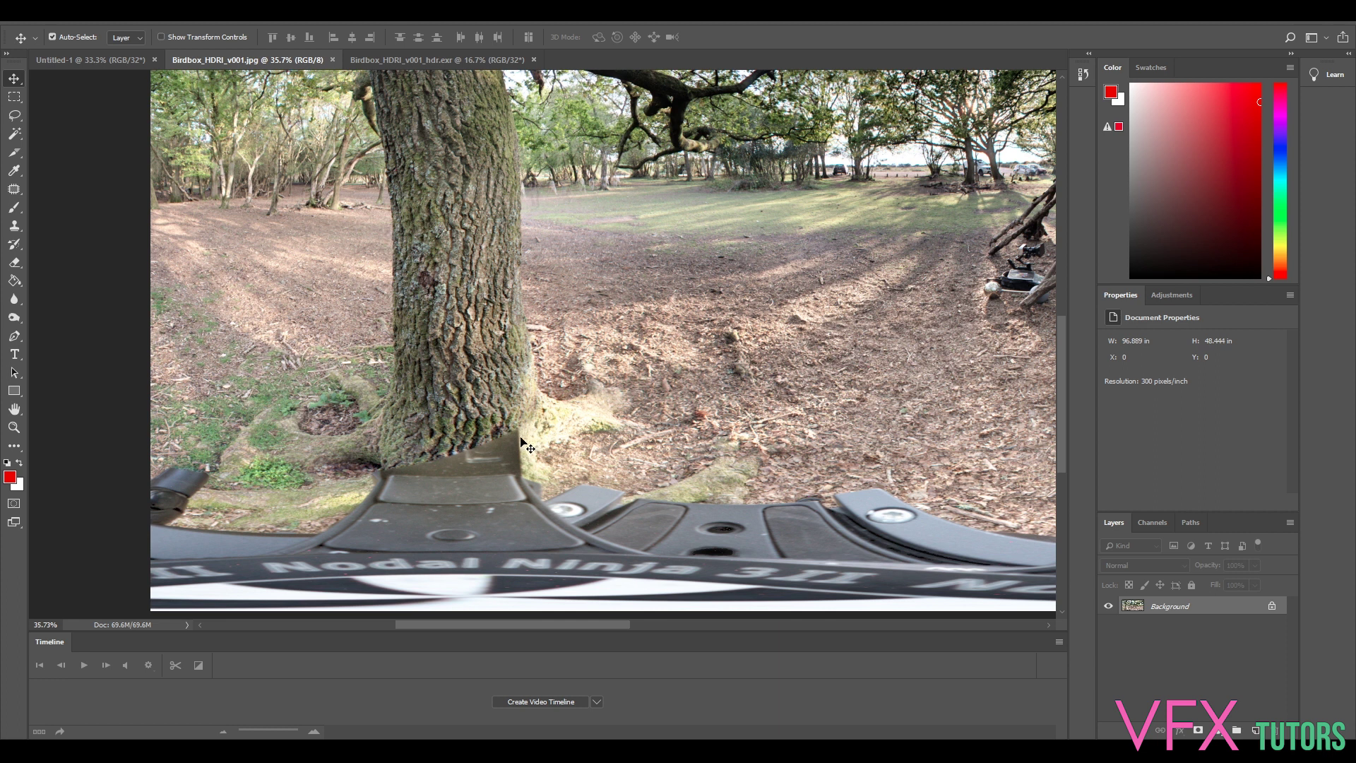
scroll(519, 441, "down", 5)
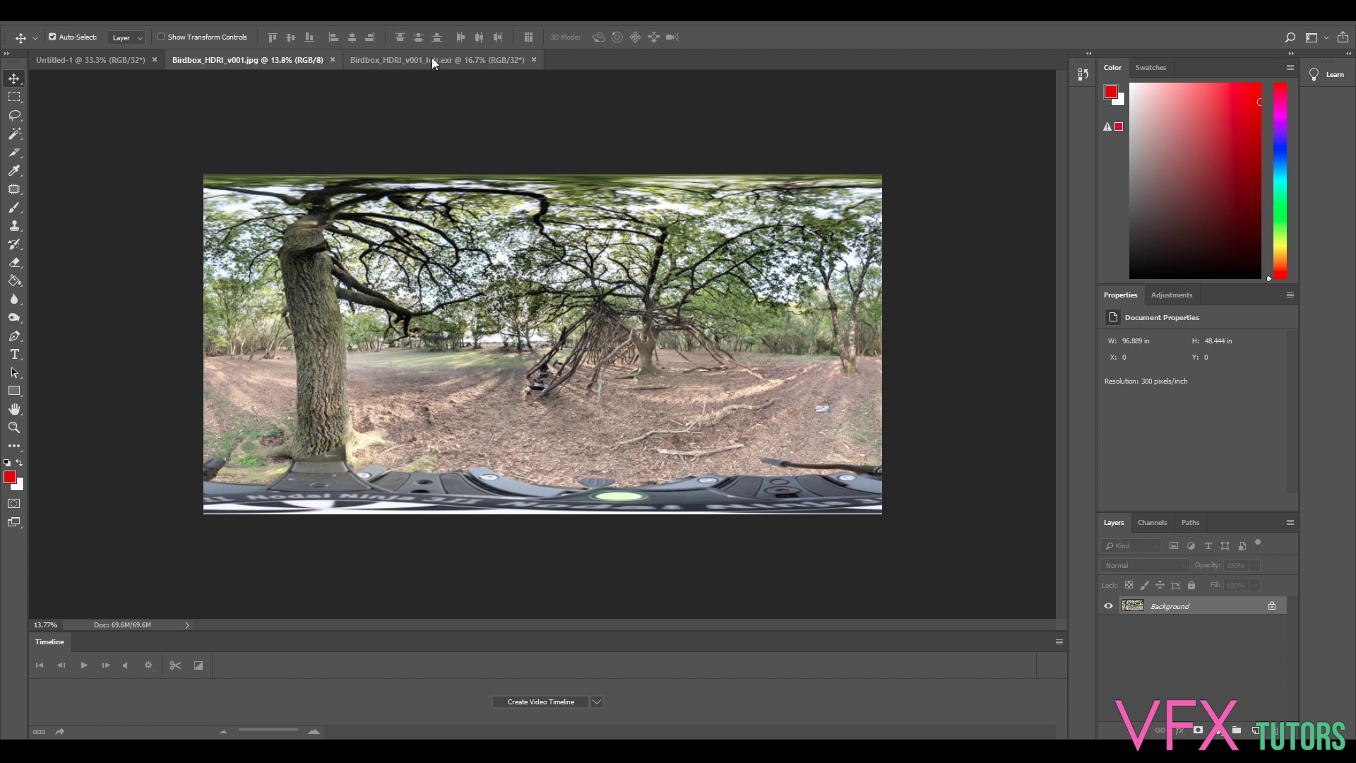
Preview the JPG panorama with an Exposure adjustment of -2.15, and cancel the adjustment.
left_click(106, 20)
mouse_move(91, 18)
mouse_move(113, 53)
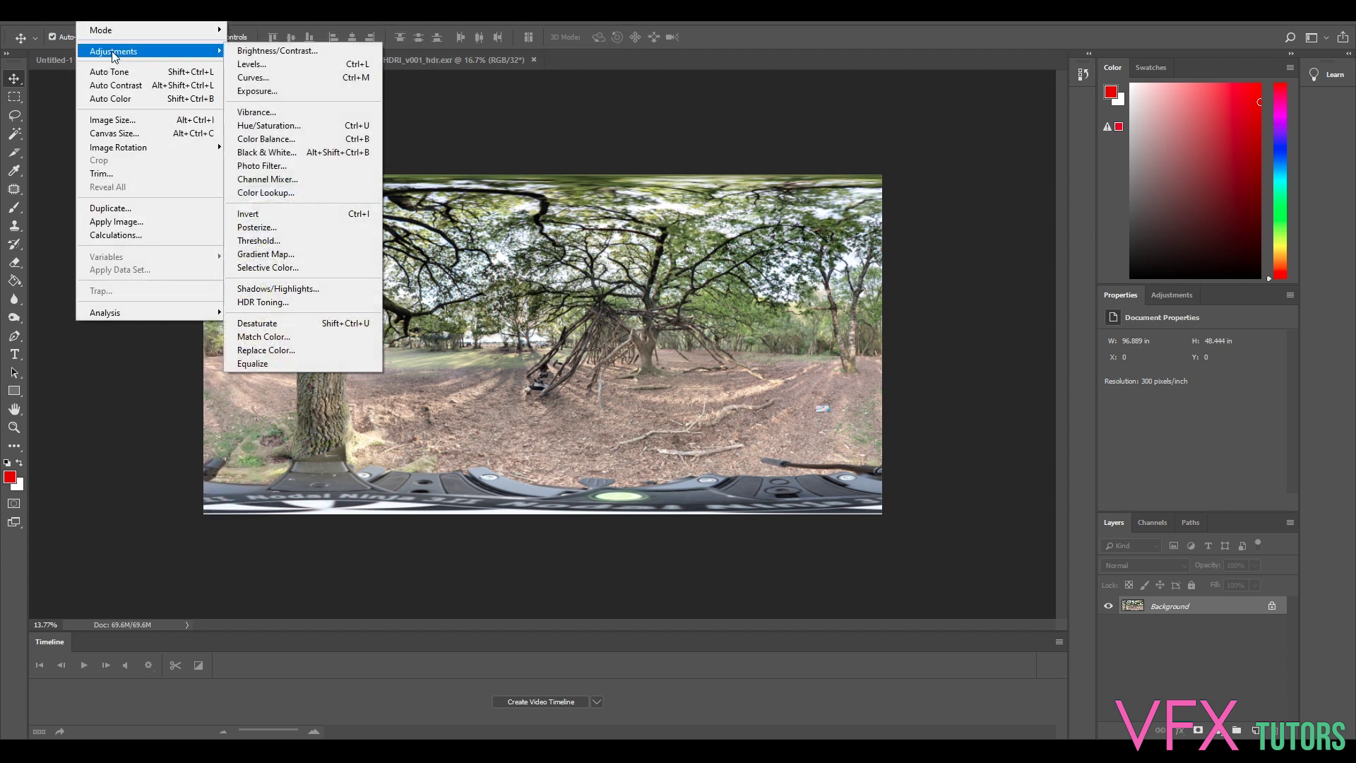
left_click(297, 92)
mouse_move(922, 307)
left_mouse_down()
mouse_move(982, 309)
mouse_move(864, 308)
mouse_move(992, 309)
mouse_move(899, 311)
left_mouse_up()
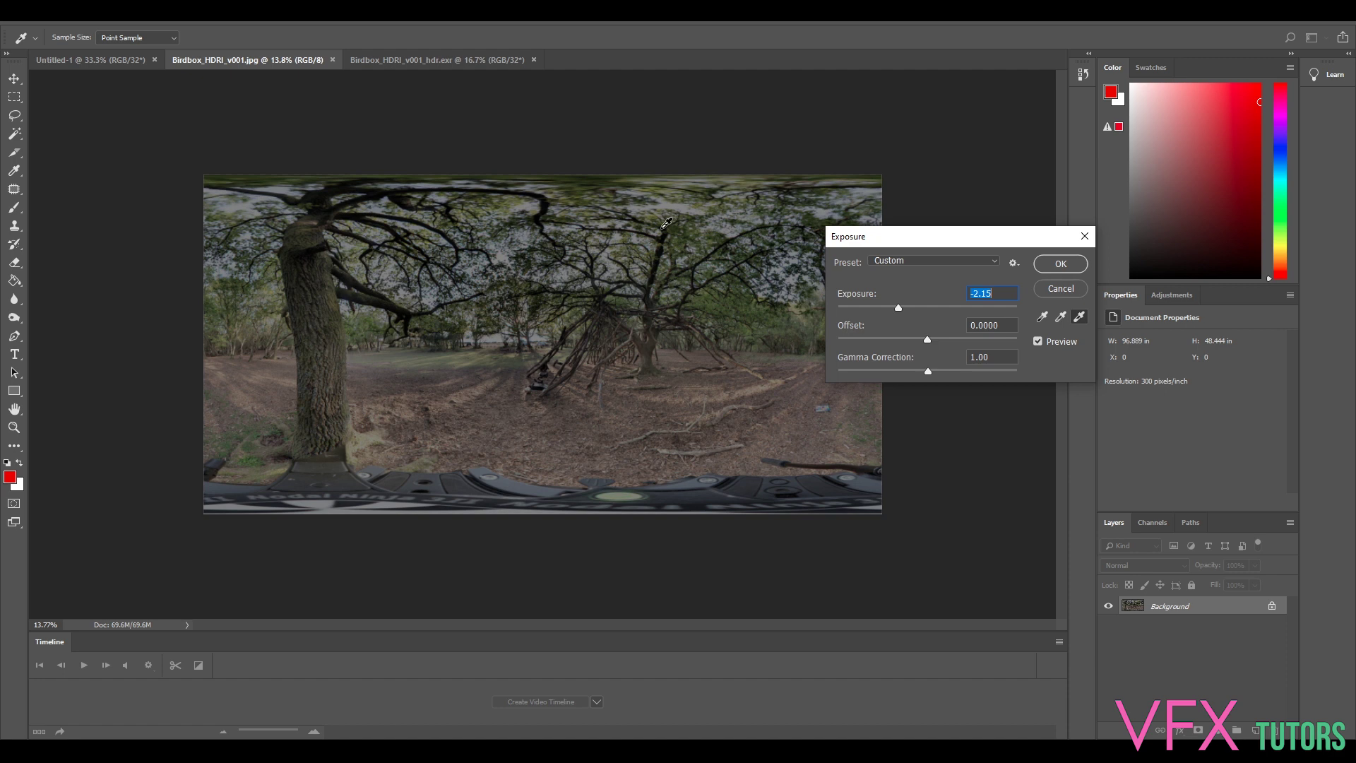
left_click(1059, 290)
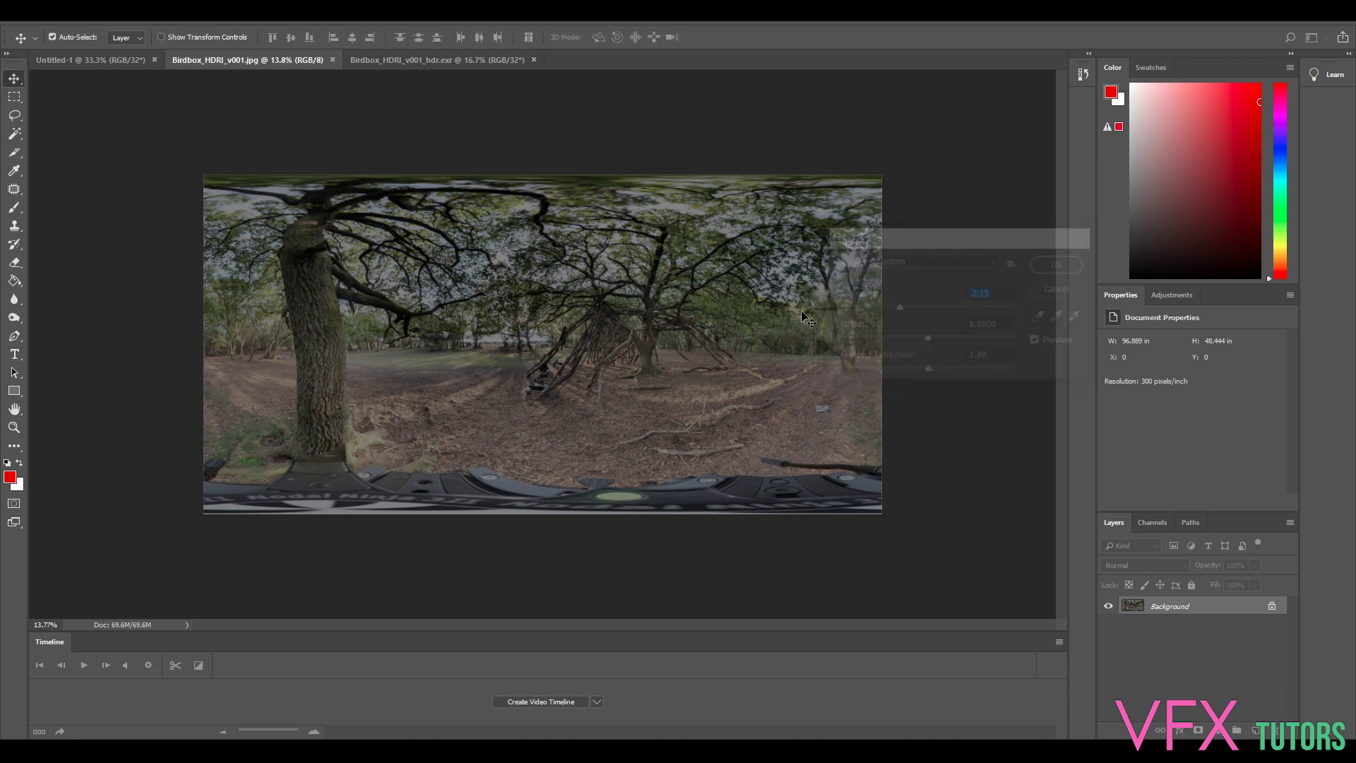
Bring up the EXR panorama and preview it with an Exposure adjustment of -1.84.
left_click(398, 63)
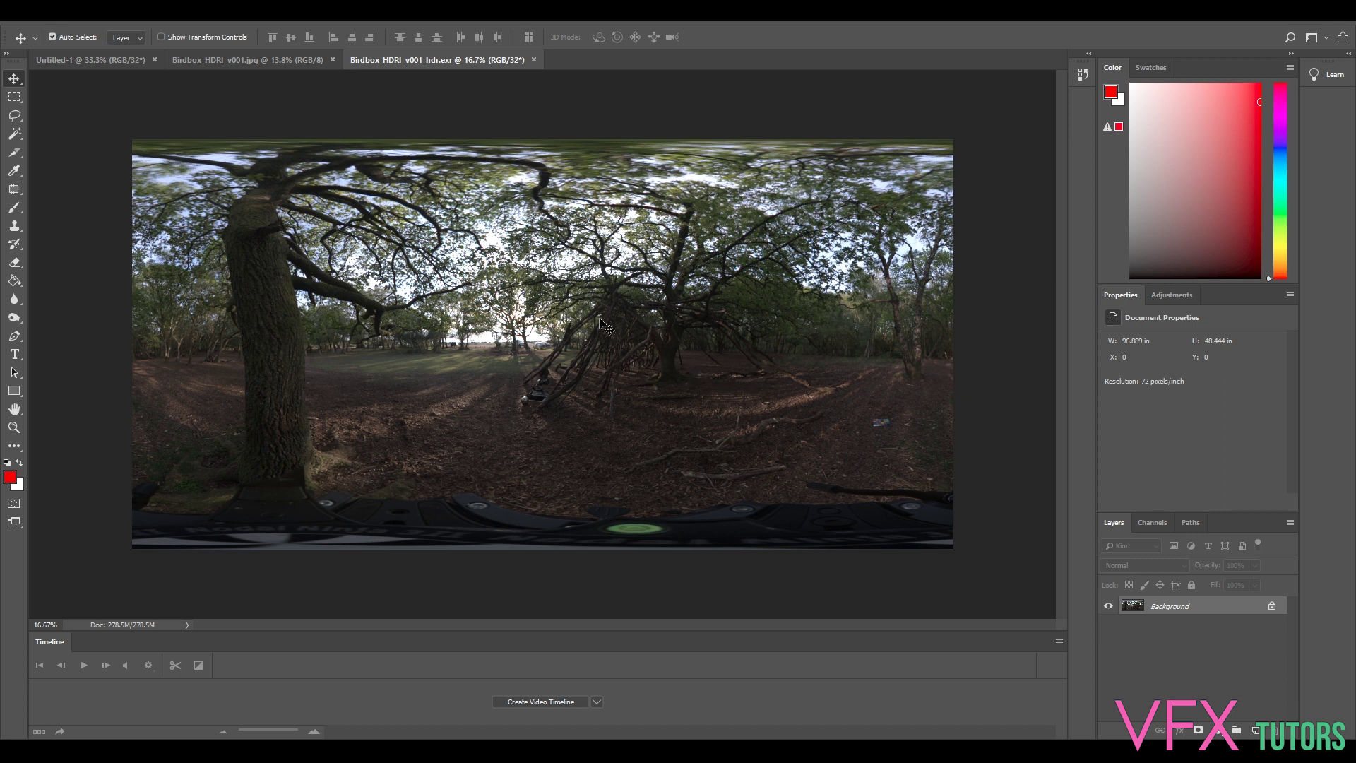
left_click(87, 11)
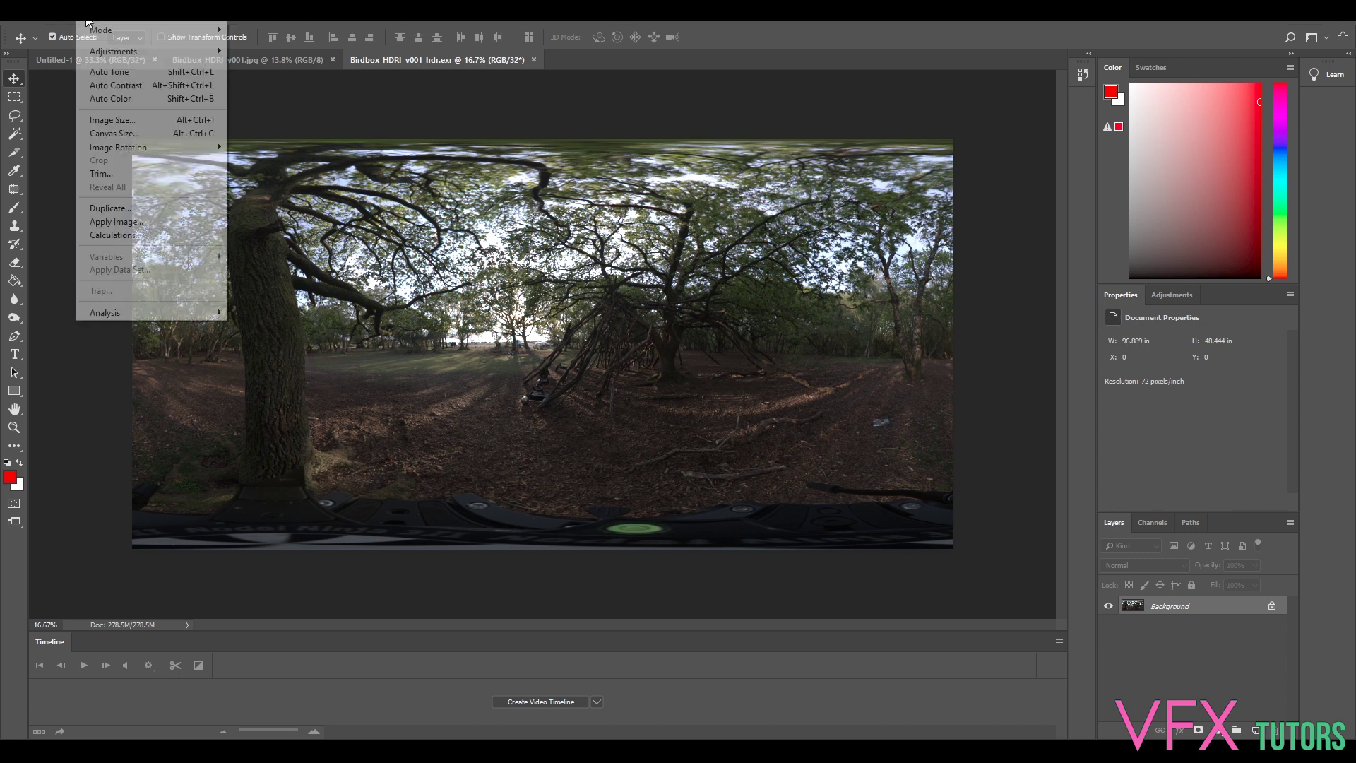
mouse_move(103, 53)
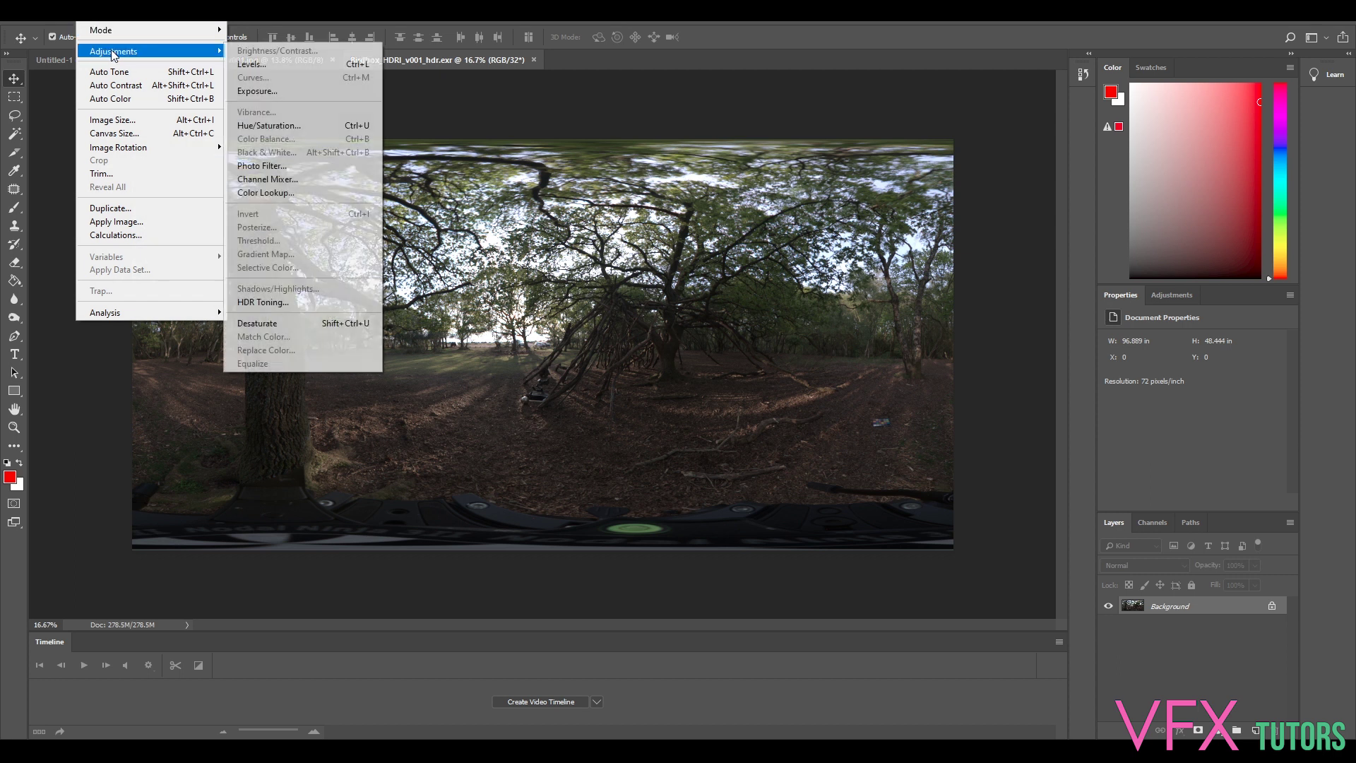
left_click(302, 90)
left_click_drag(947, 236, 928, 221)
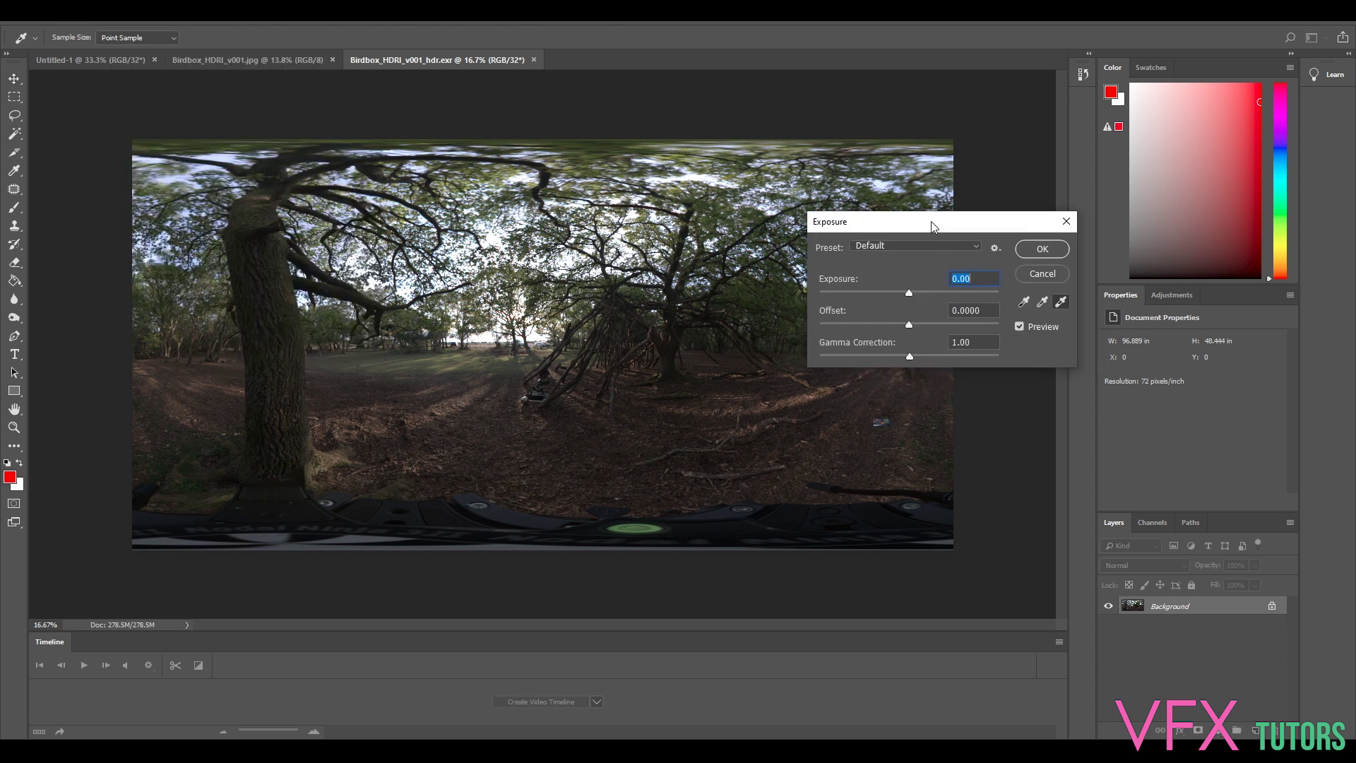
mouse_move(910, 293)
left_mouse_down()
mouse_move(875, 291)
mouse_move(946, 293)
mouse_move(885, 287)
left_mouse_up()
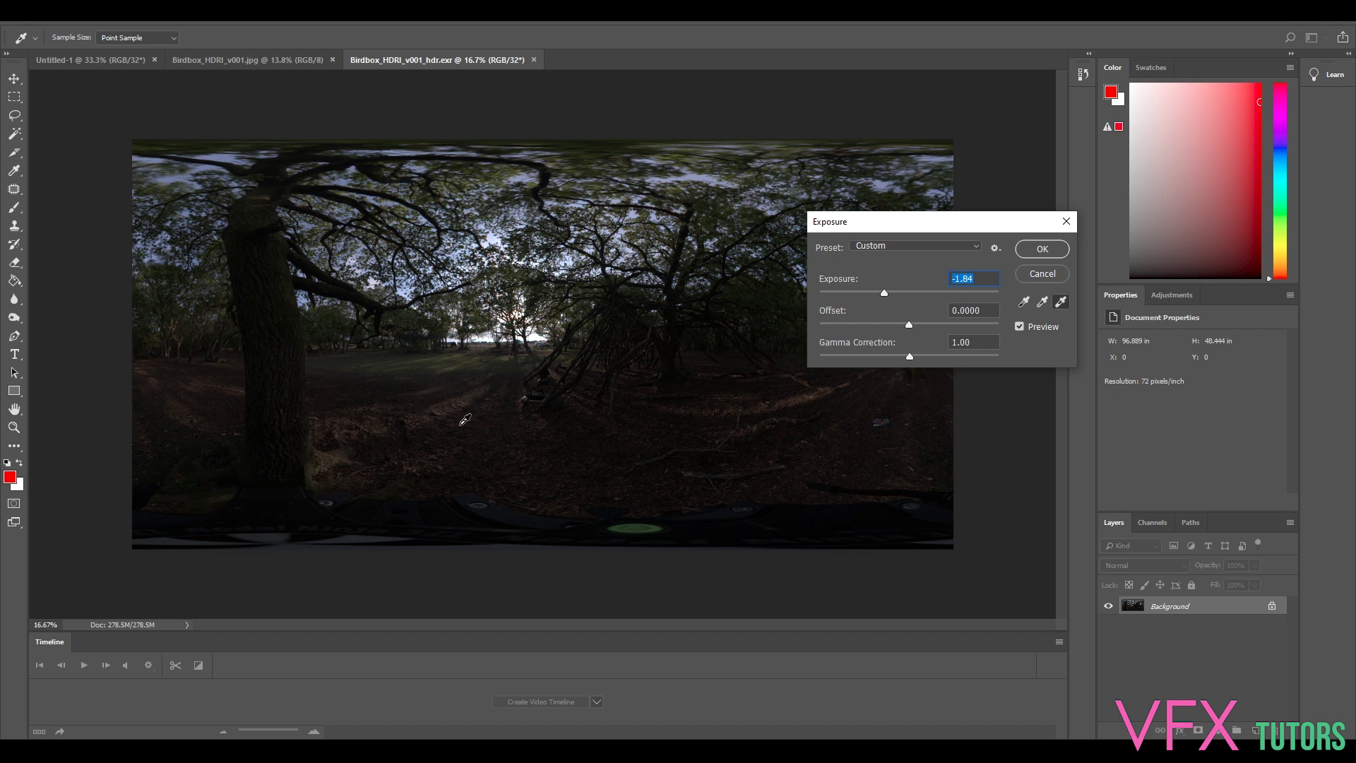
Preview the EXR panorama's highlights at exposures of -7.09 and -9.61, and cancel the Exposure adjustment.
mouse_move(883, 292)
left_mouse_down()
mouse_move(973, 294)
mouse_move(883, 292)
left_mouse_up()
key("alt")
left_click_drag(883, 294, 849, 294)
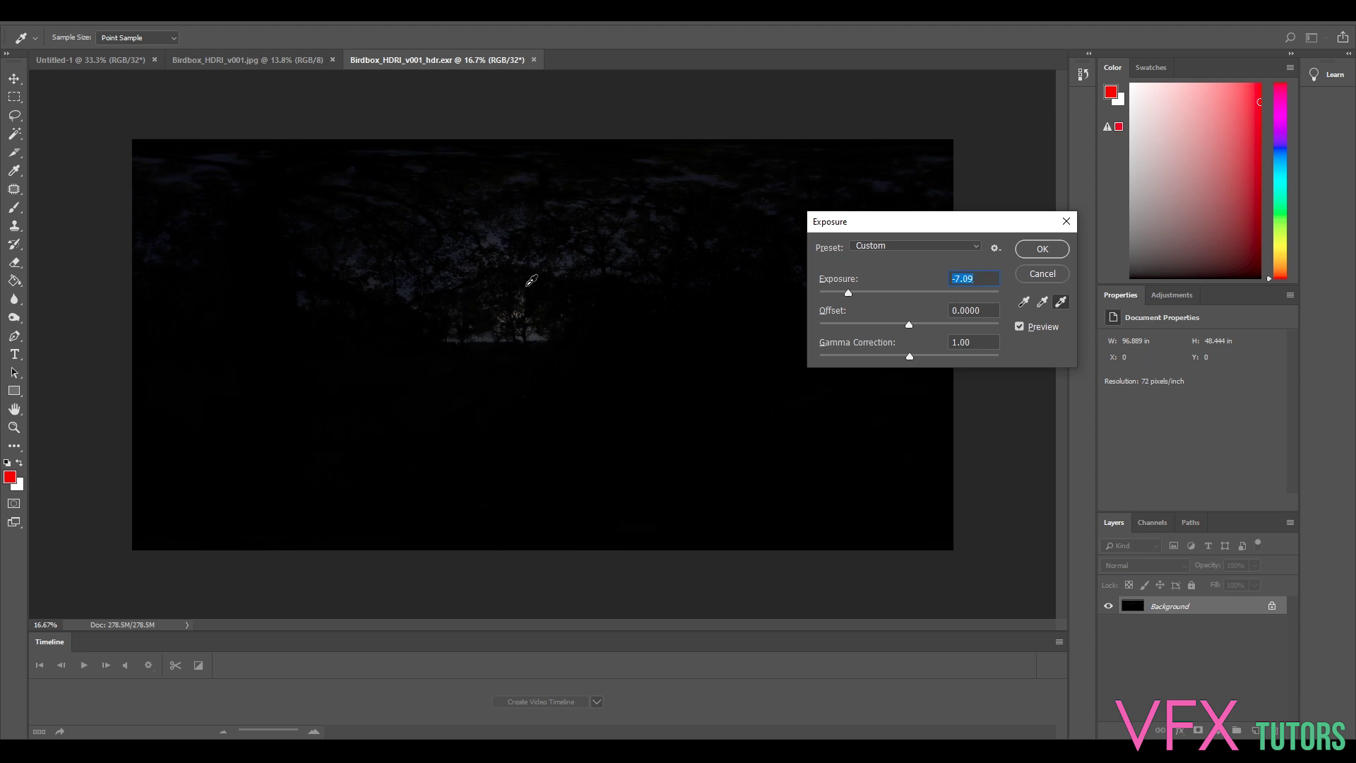
left_click_drag(849, 294, 844, 294)
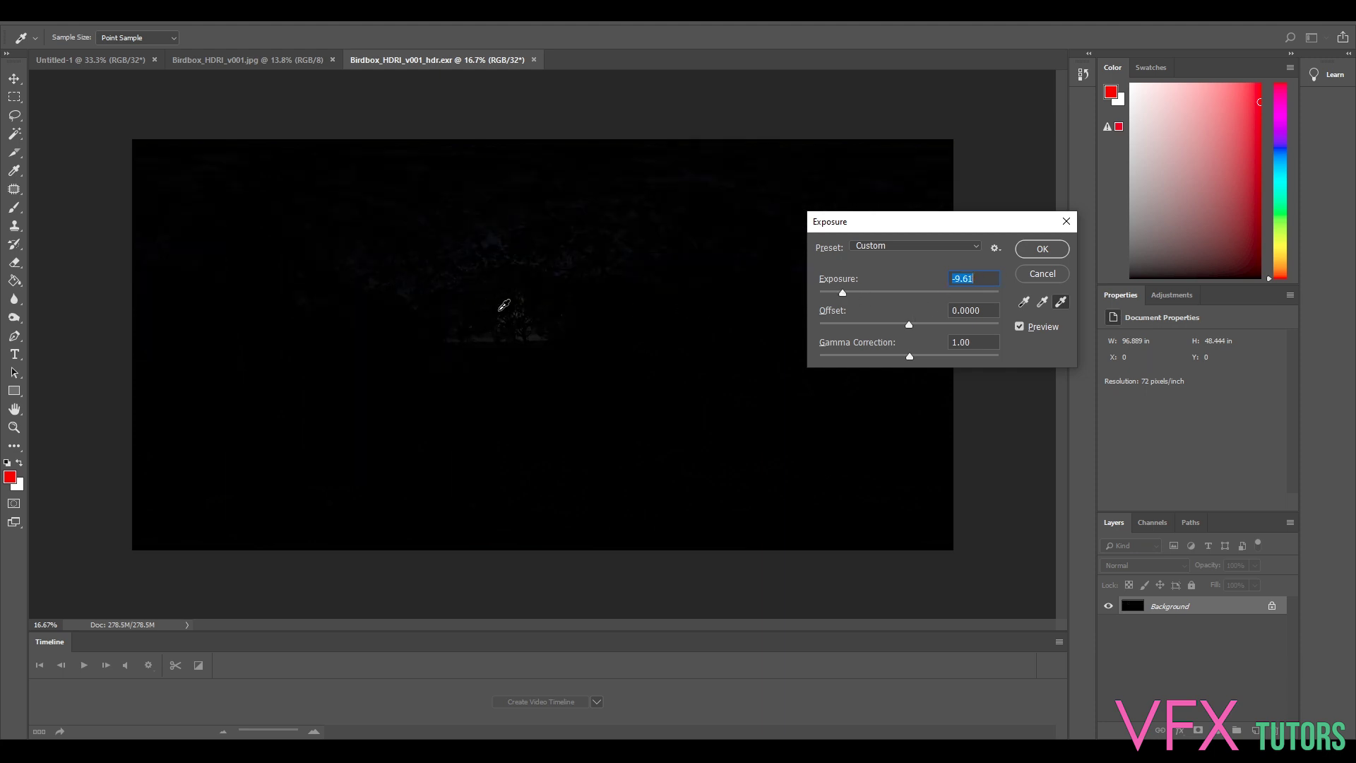
left_click_drag(843, 293, 909, 305)
left_click(1043, 276)
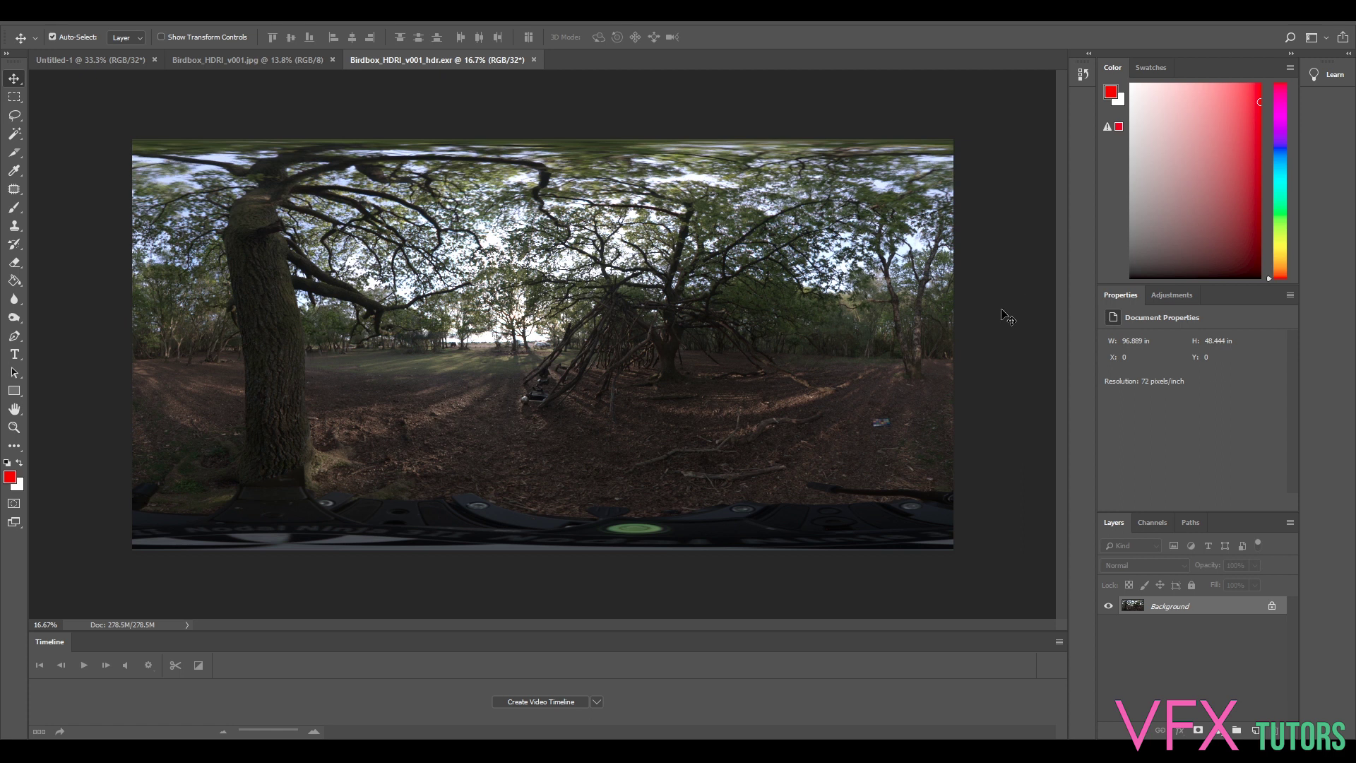
Examine the colour checker lying on the ground in the EXR panorama up close and within the whole image.
scroll(910, 431, "up", 3)
scroll(978, 473, "up", 5)
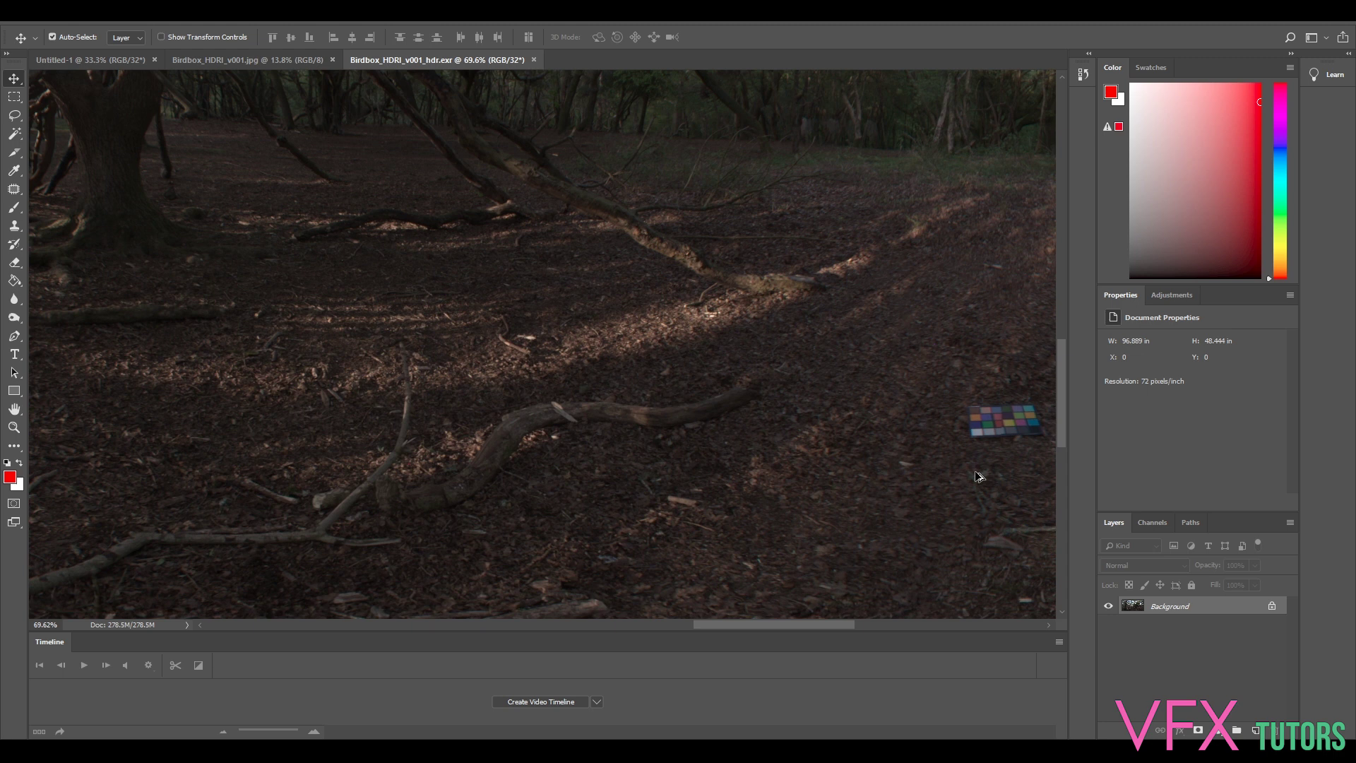
left_click_drag(870, 623, 908, 626)
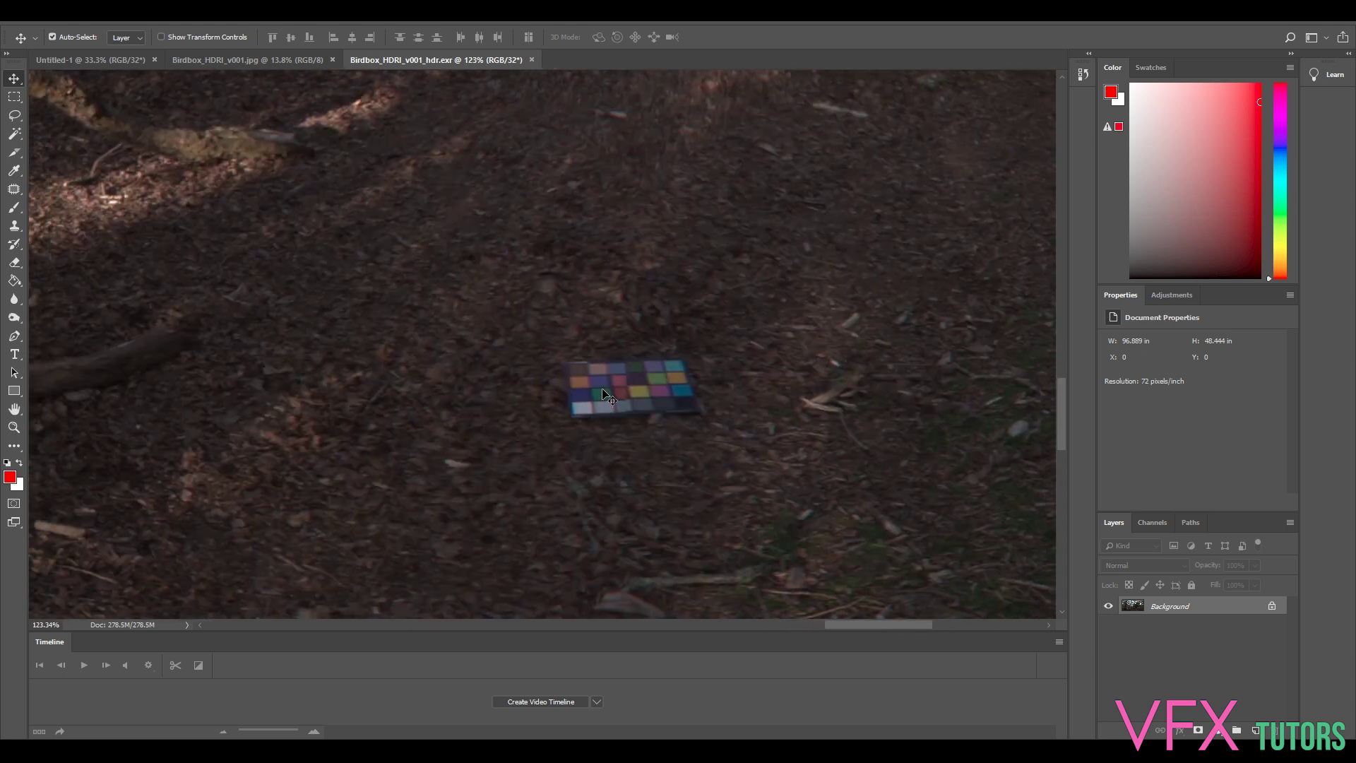
scroll(606, 398, "down", 5)
scroll(664, 409, "down", 3)
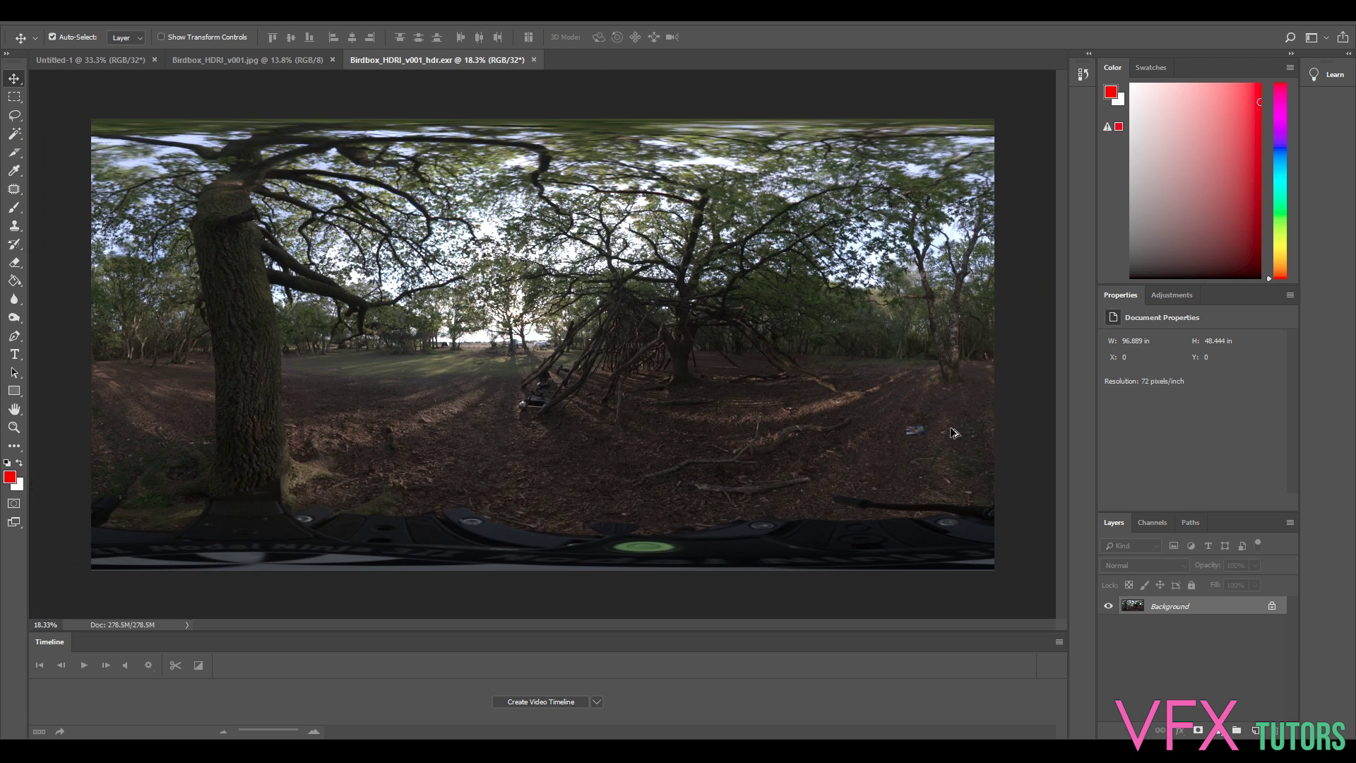
scroll(953, 433, "up", 3)
scroll(934, 452, "up", 2)
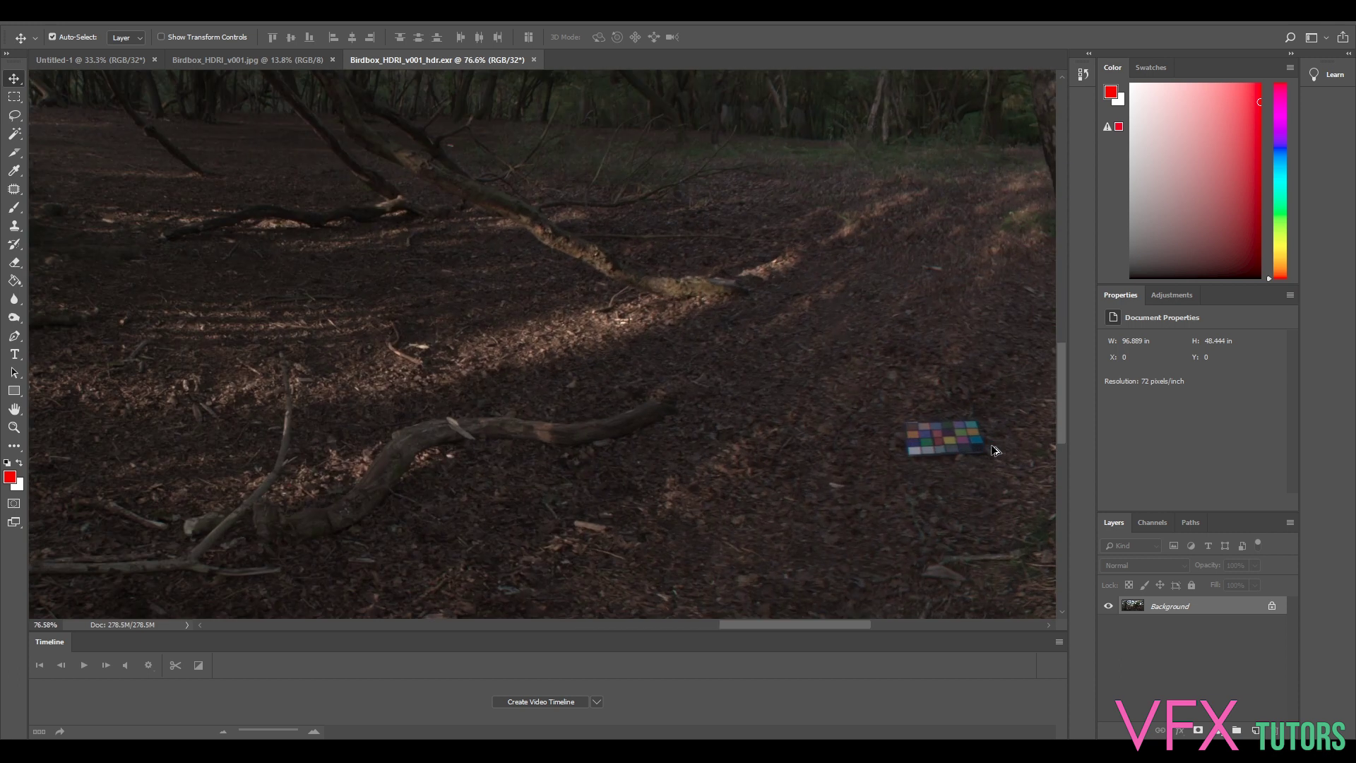
scroll(981, 454, "up", 2)
scroll(954, 441, "down", 2)
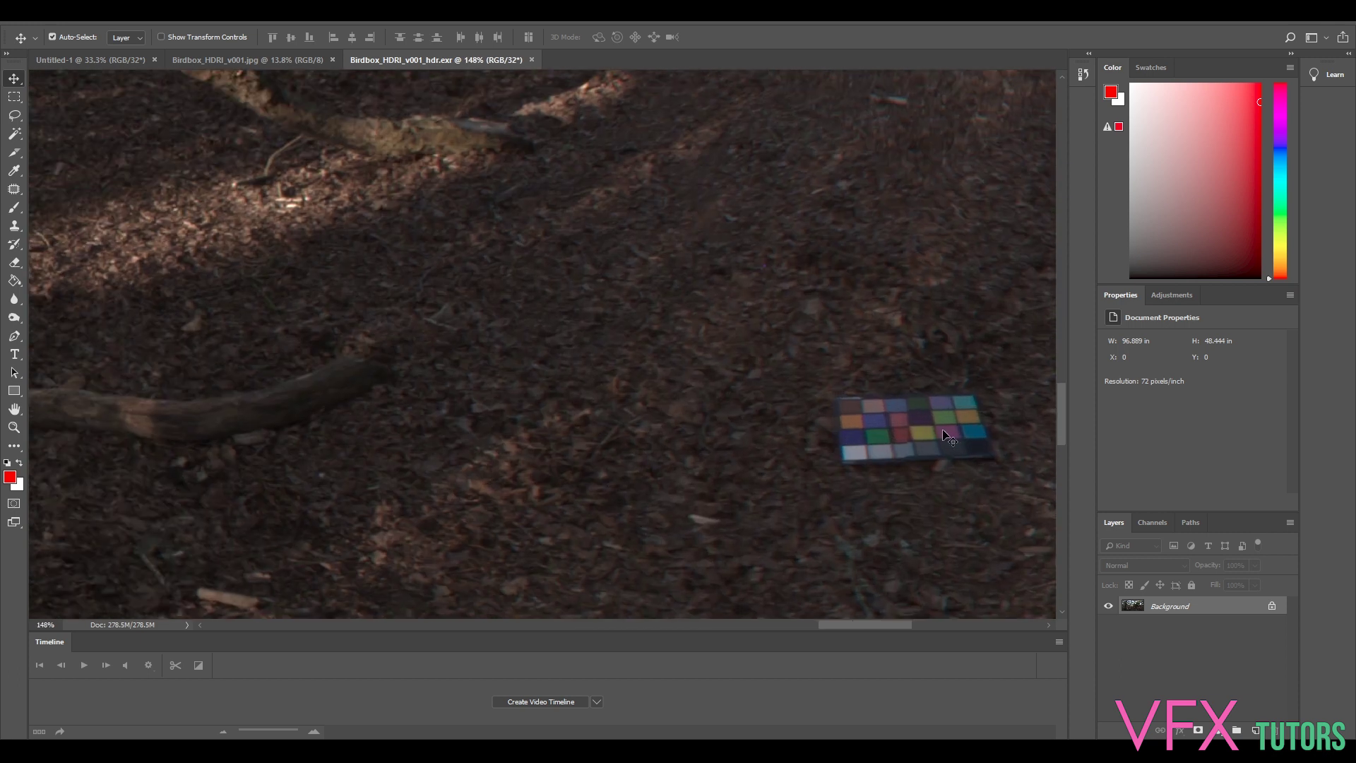
scroll(891, 426, "down", 1)
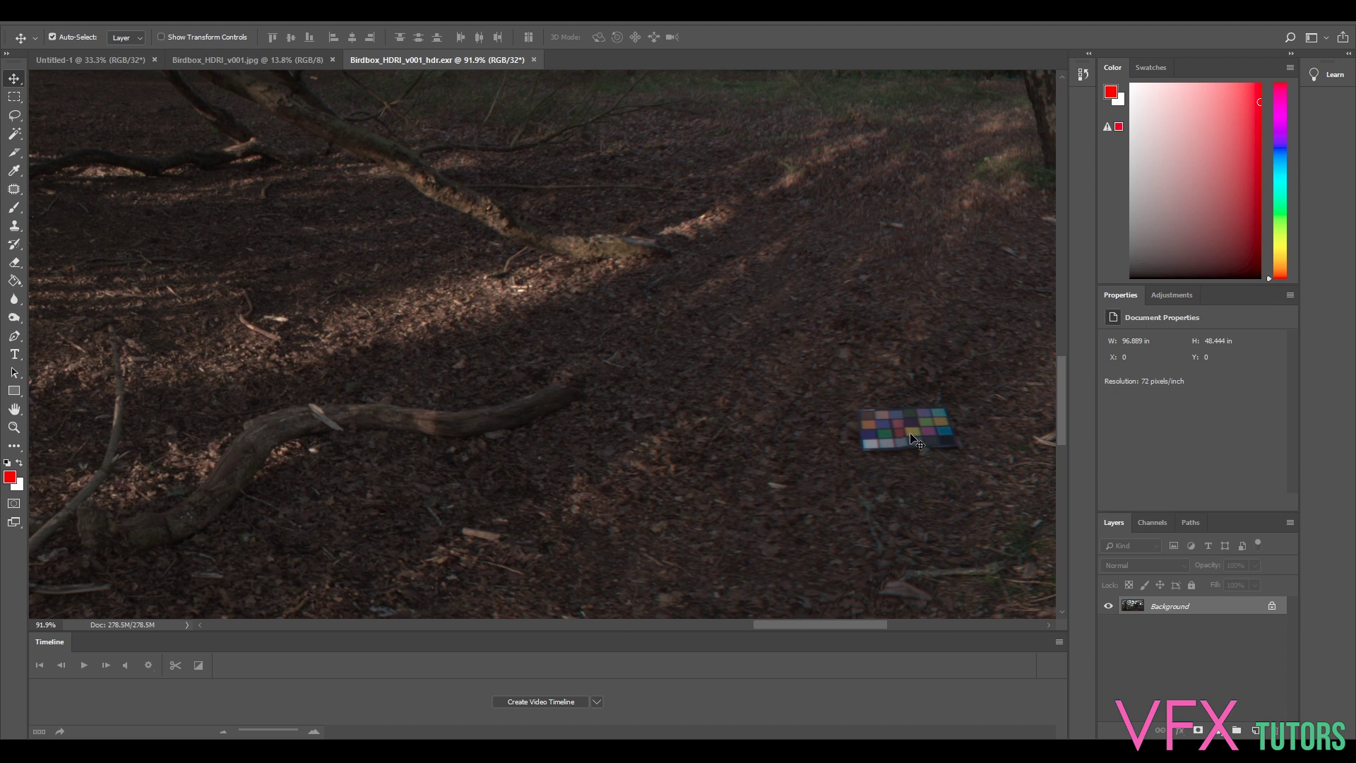
scroll(918, 452, "down", 4)
scroll(839, 468, "down", 2)
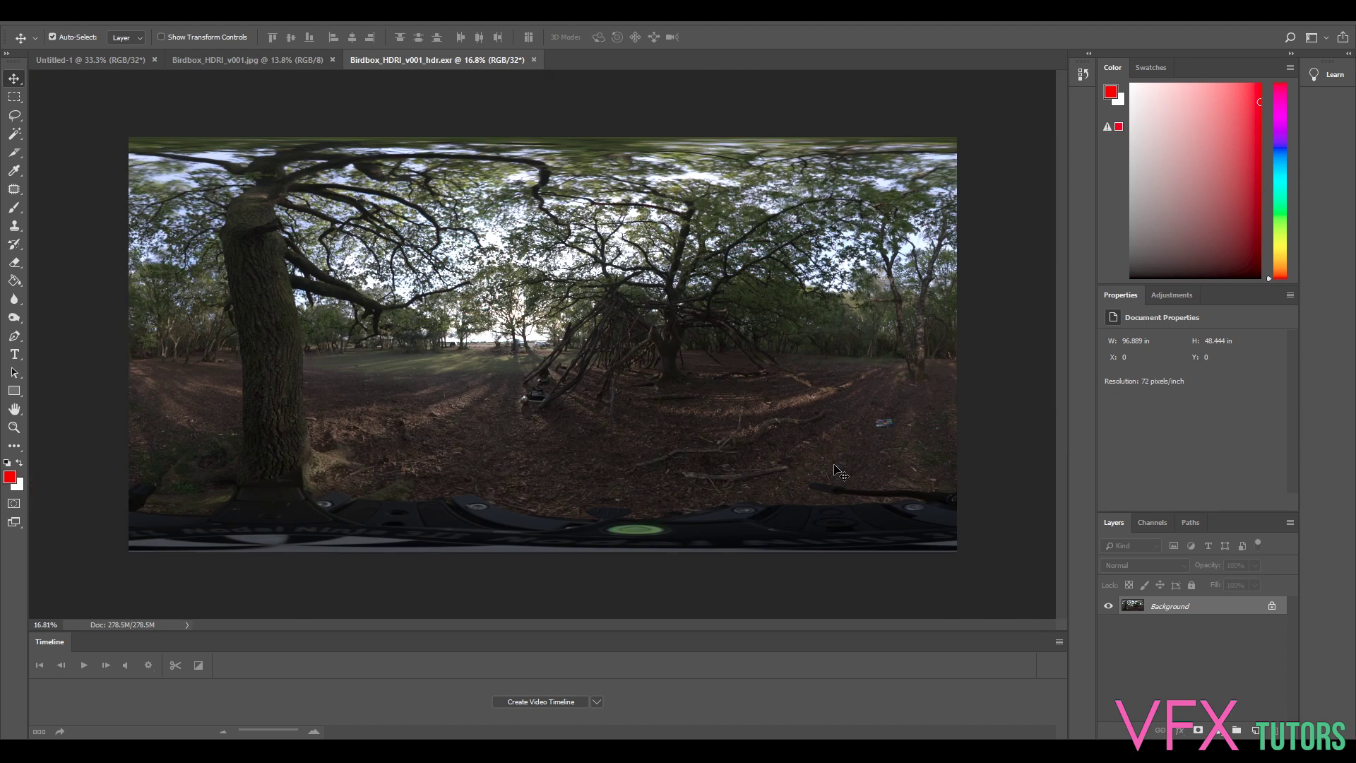